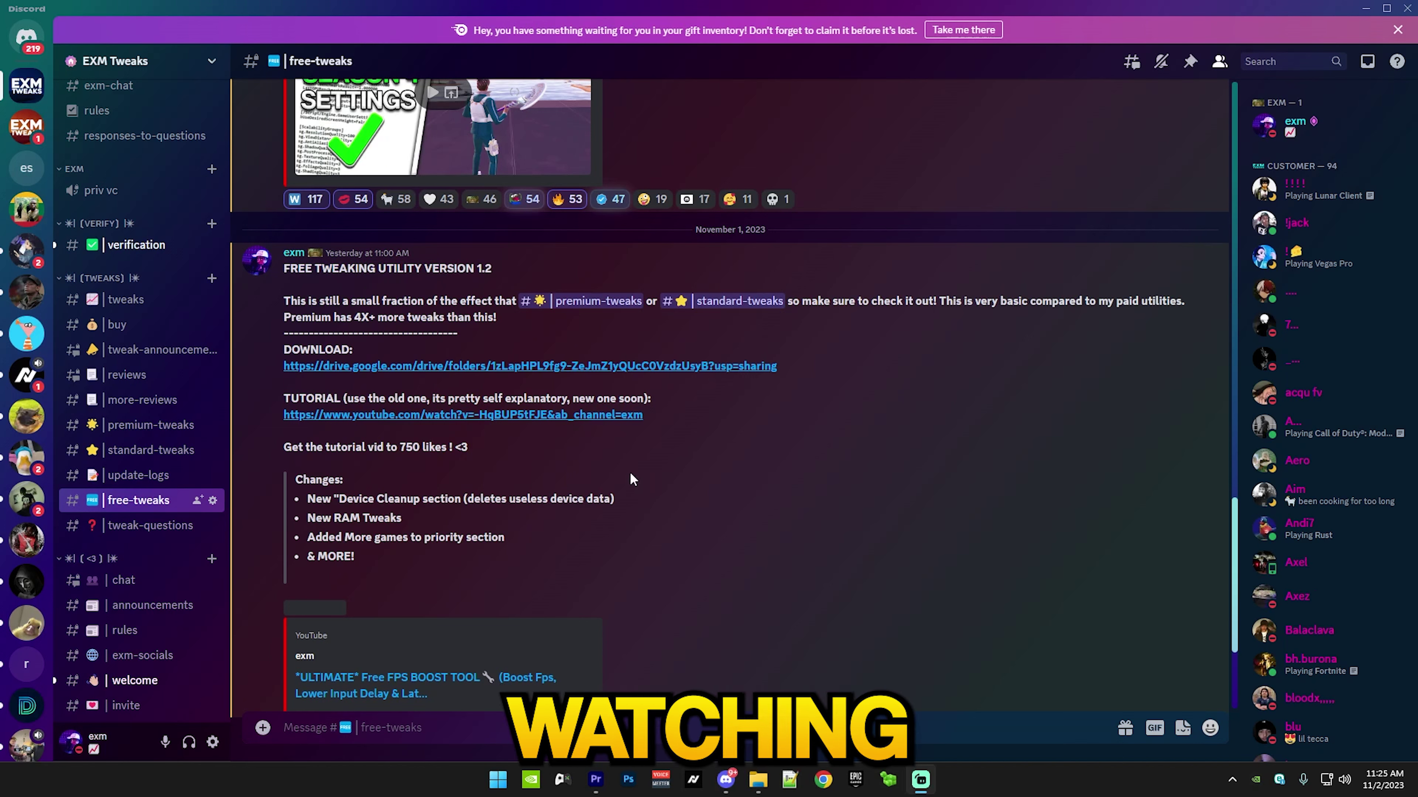
# Highlight the post's line asking for 750 likes, then clear the highlight
pyautogui.moveTo(277, 452); pyautogui.dragTo(446, 458)
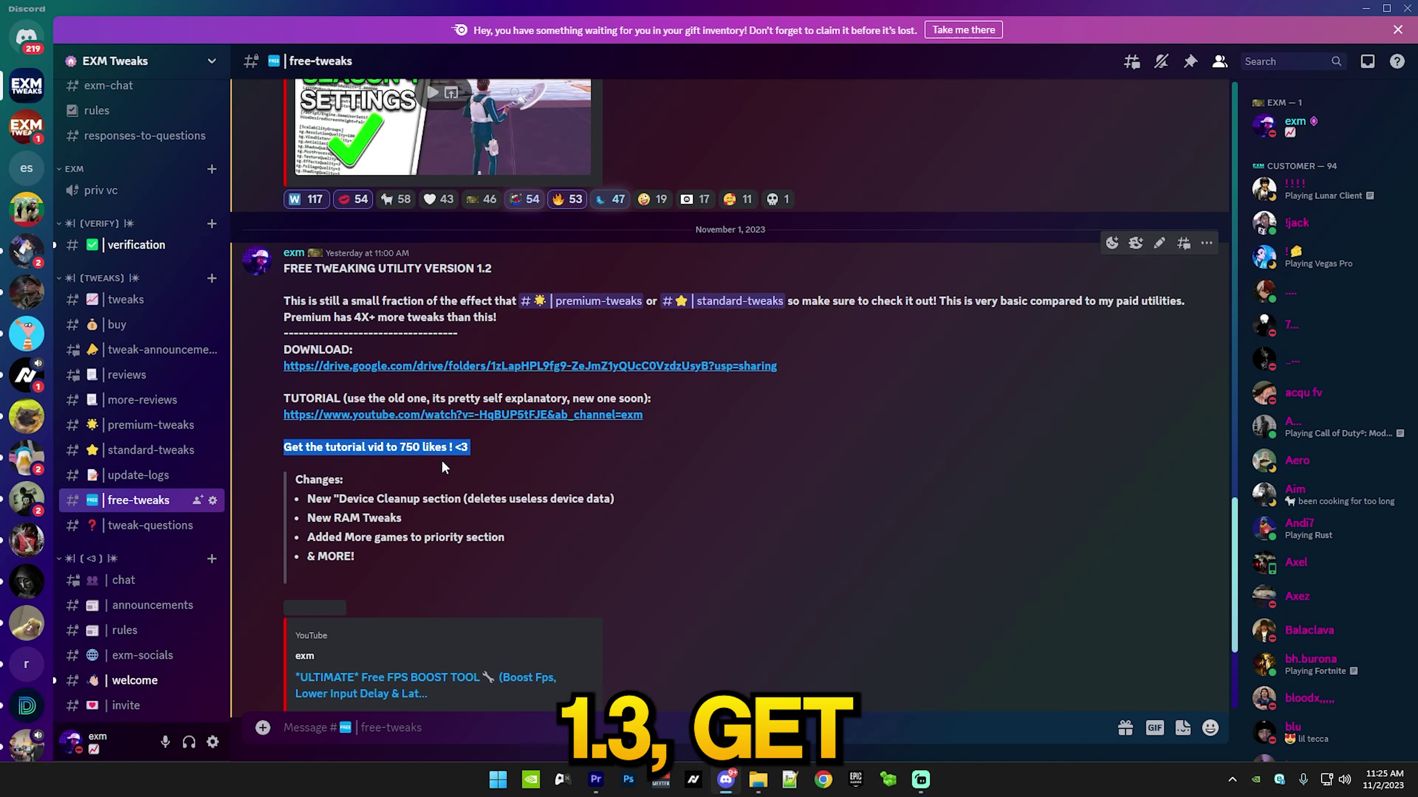
pyautogui.click(759, 492)
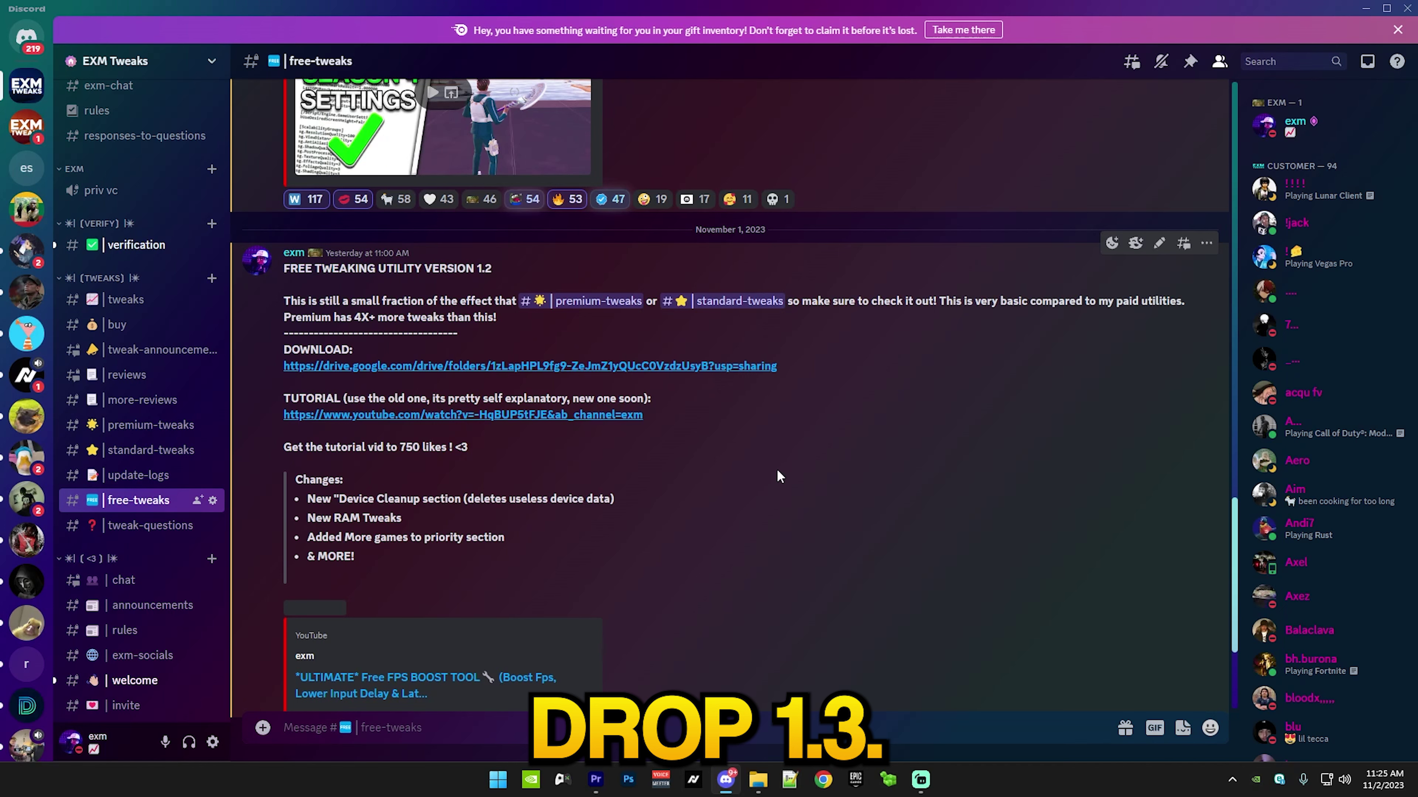
# Open the Google Drive link and start downloading Exm Free Utility 1.2.bat
pyautogui.click(336, 366)
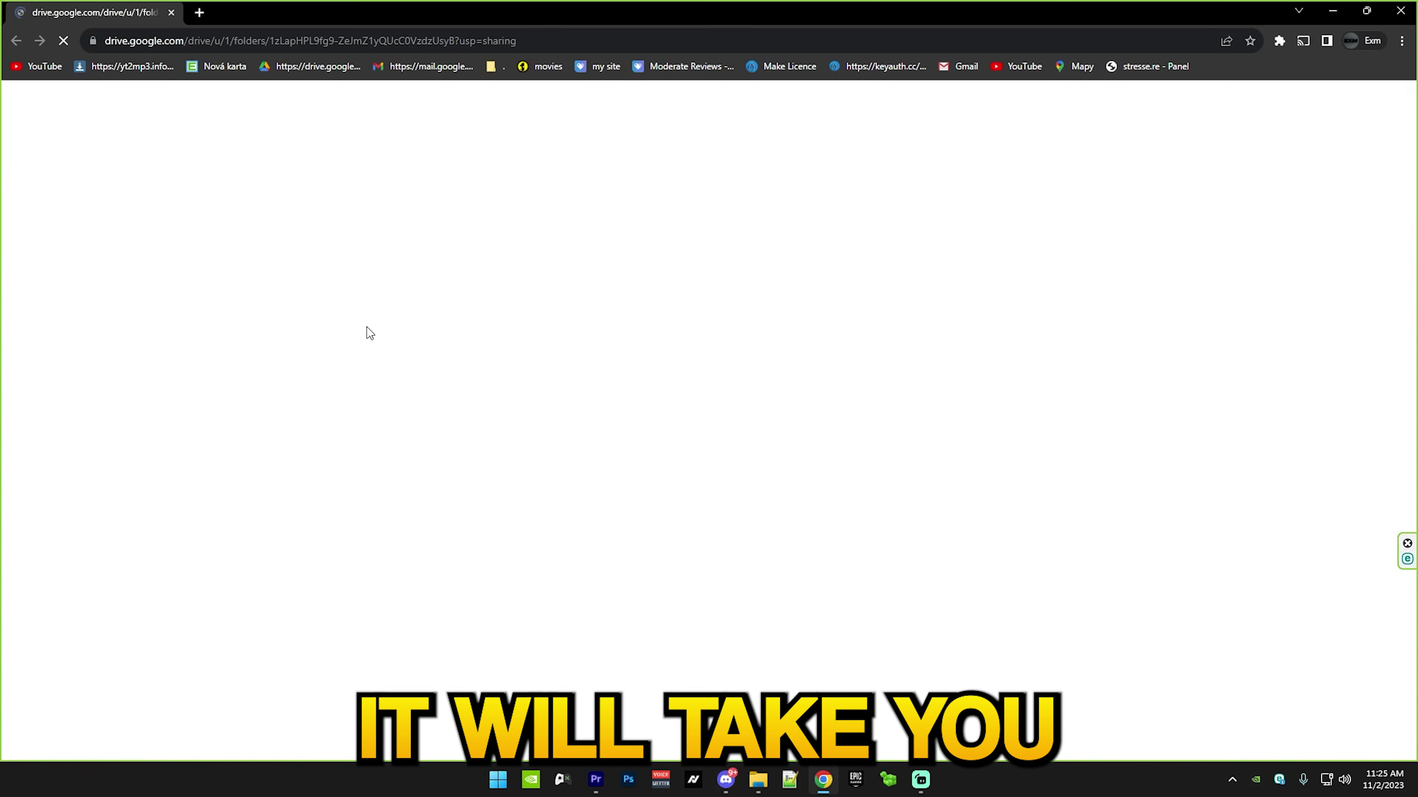
pyautogui.rightClick(321, 271)
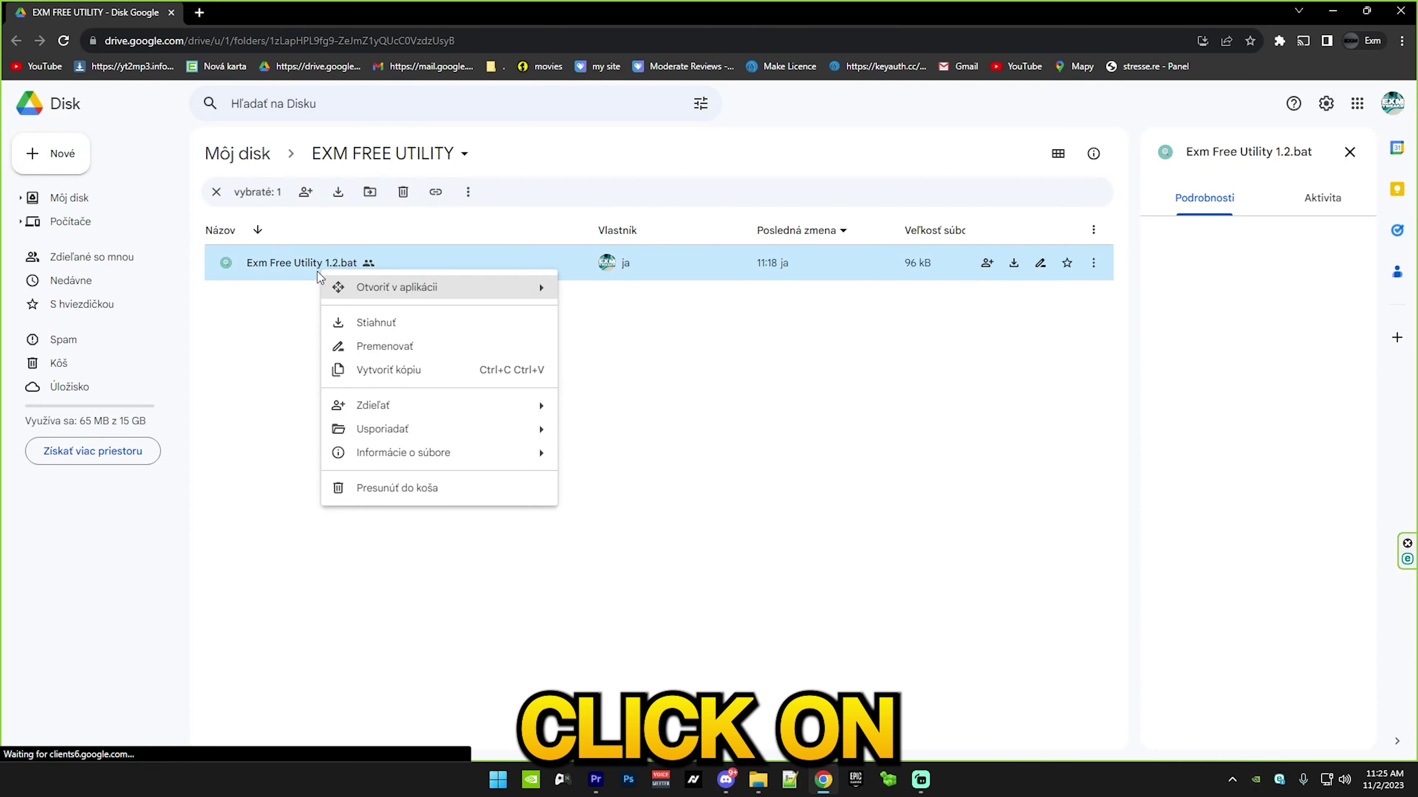
pyautogui.click(368, 322)
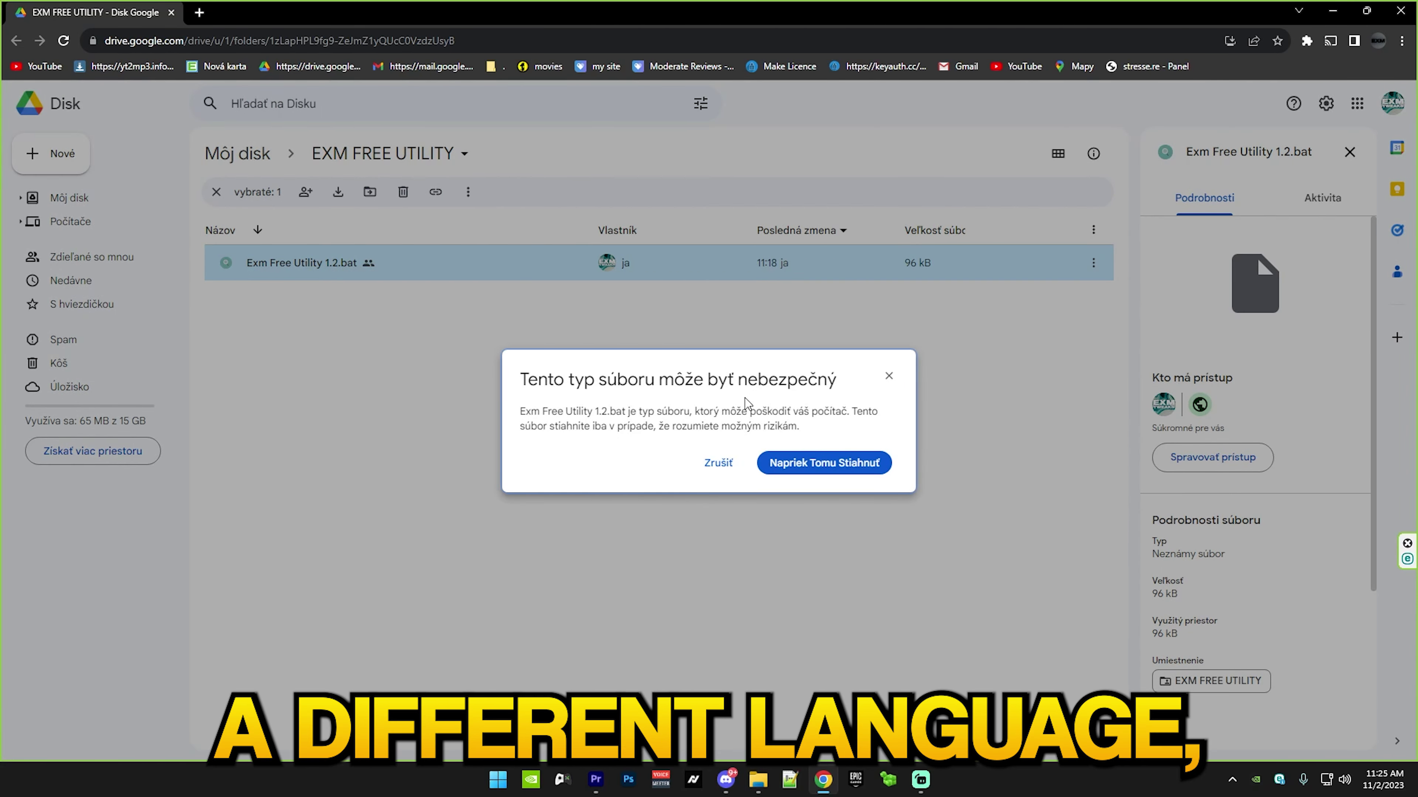
# Keep the file despite the dangerous-file and unverified-download warnings
pyautogui.click(806, 466)
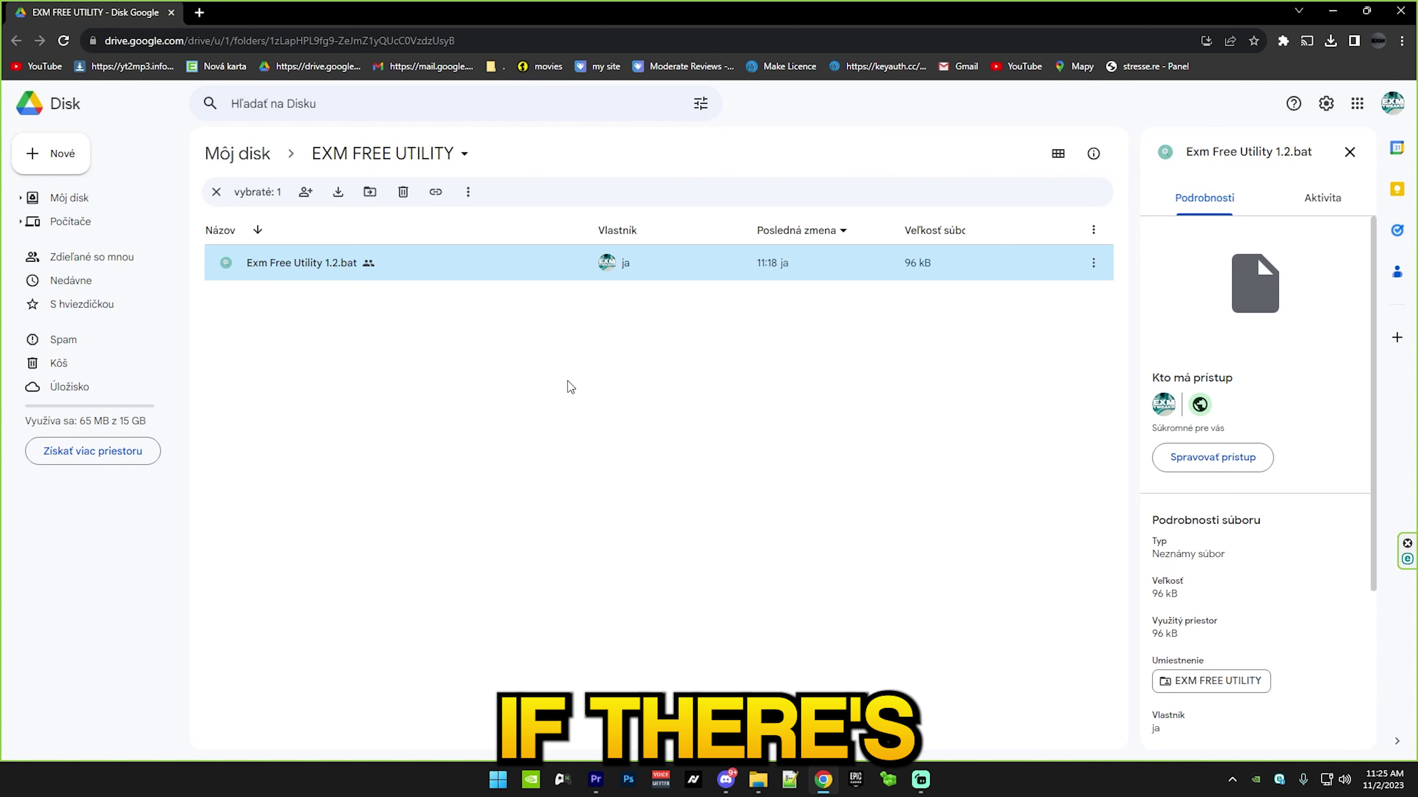
pyautogui.click(1331, 40)
pyautogui.click(1172, 73)
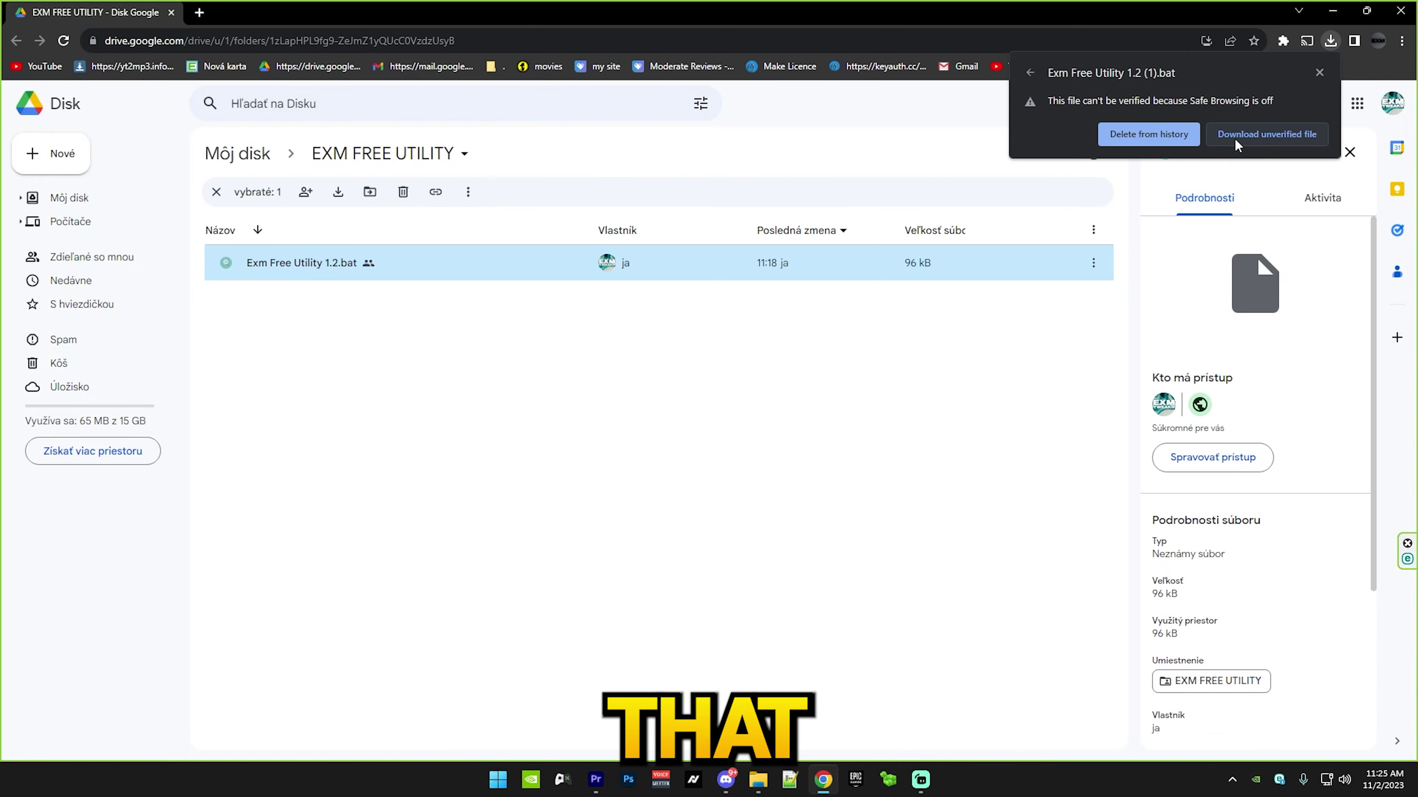
pyautogui.click(1235, 139)
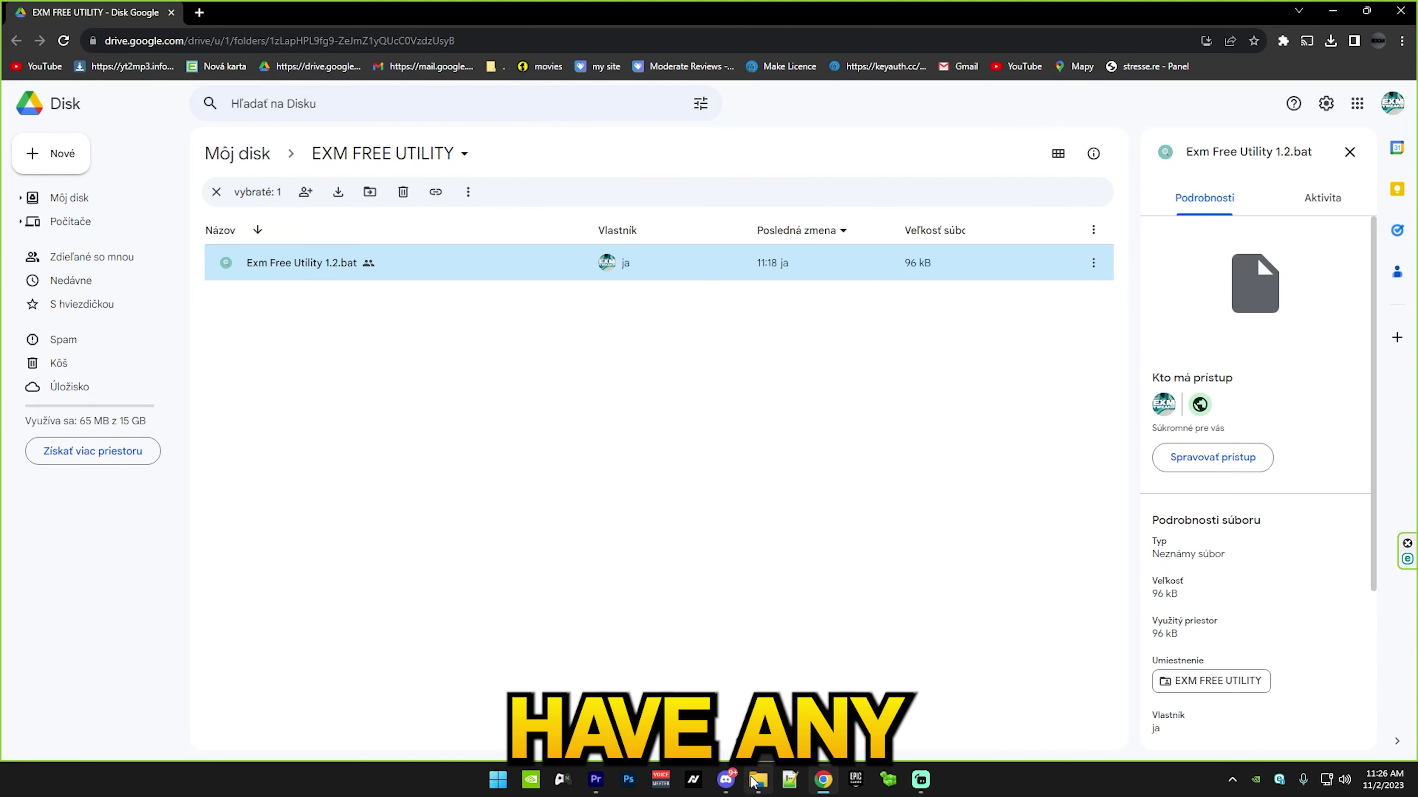
pyautogui.click(758, 780)
# Run Exm Free Utility 1.2.bat from Downloads as administrator and maximize its console window
pyautogui.click(68, 329)
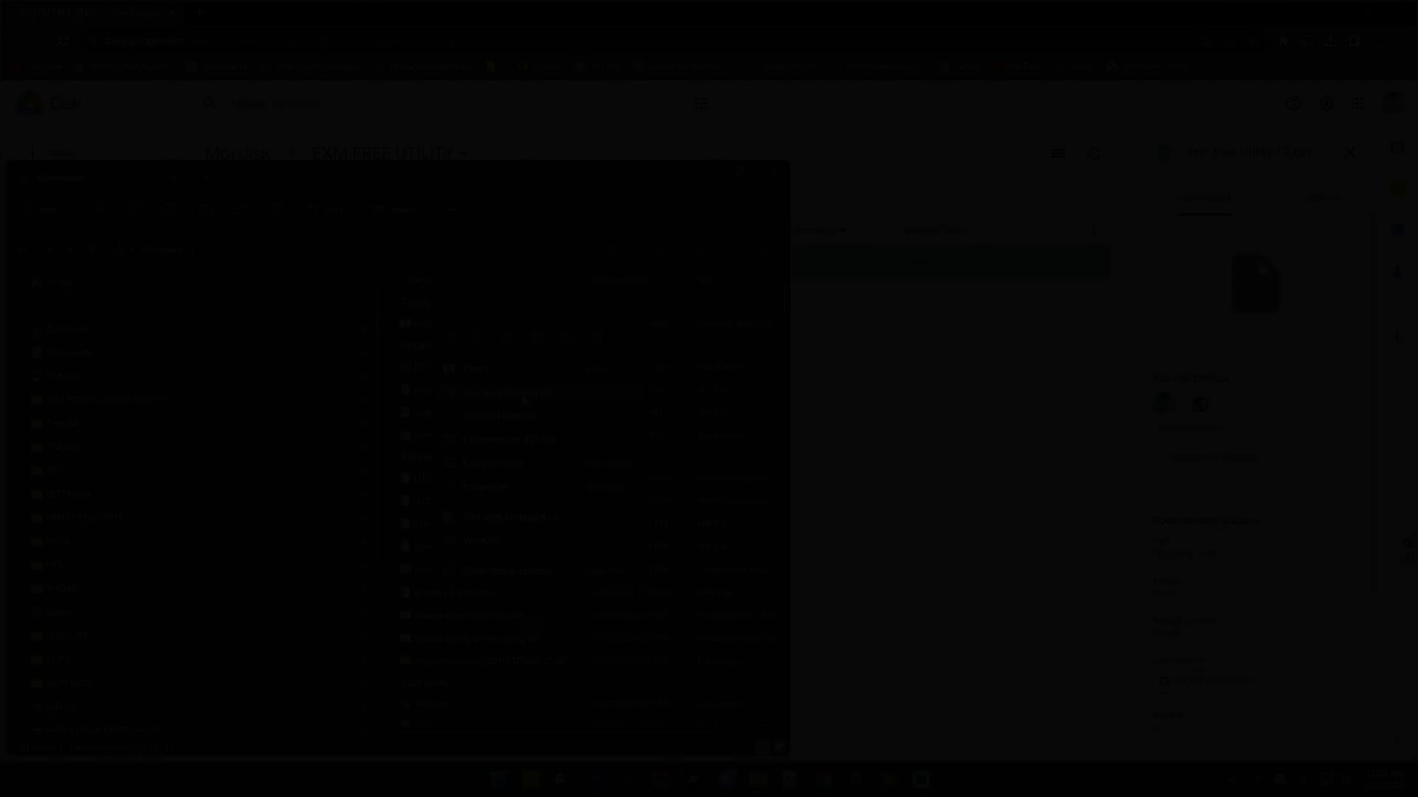
pyautogui.rightClick(424, 324)
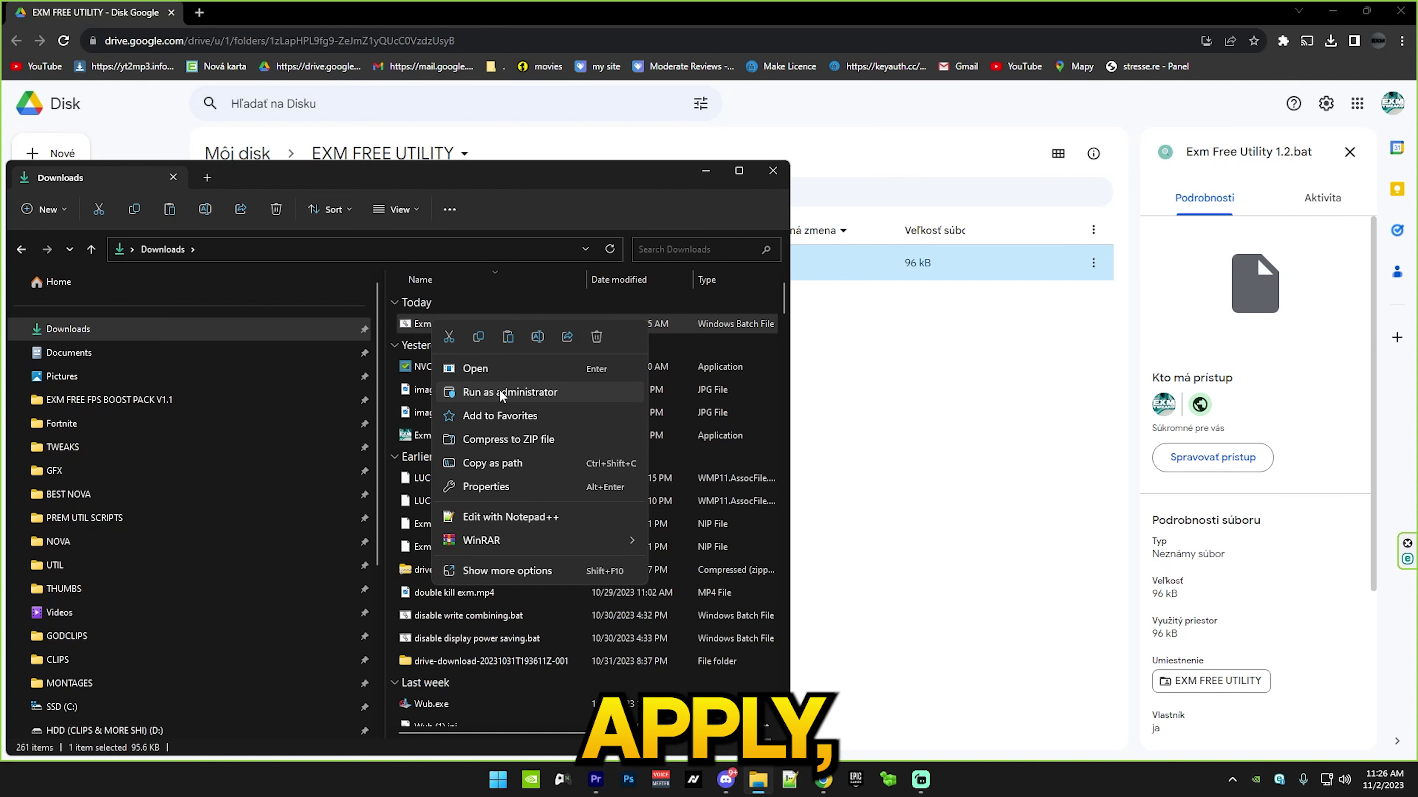
pyautogui.click(489, 393)
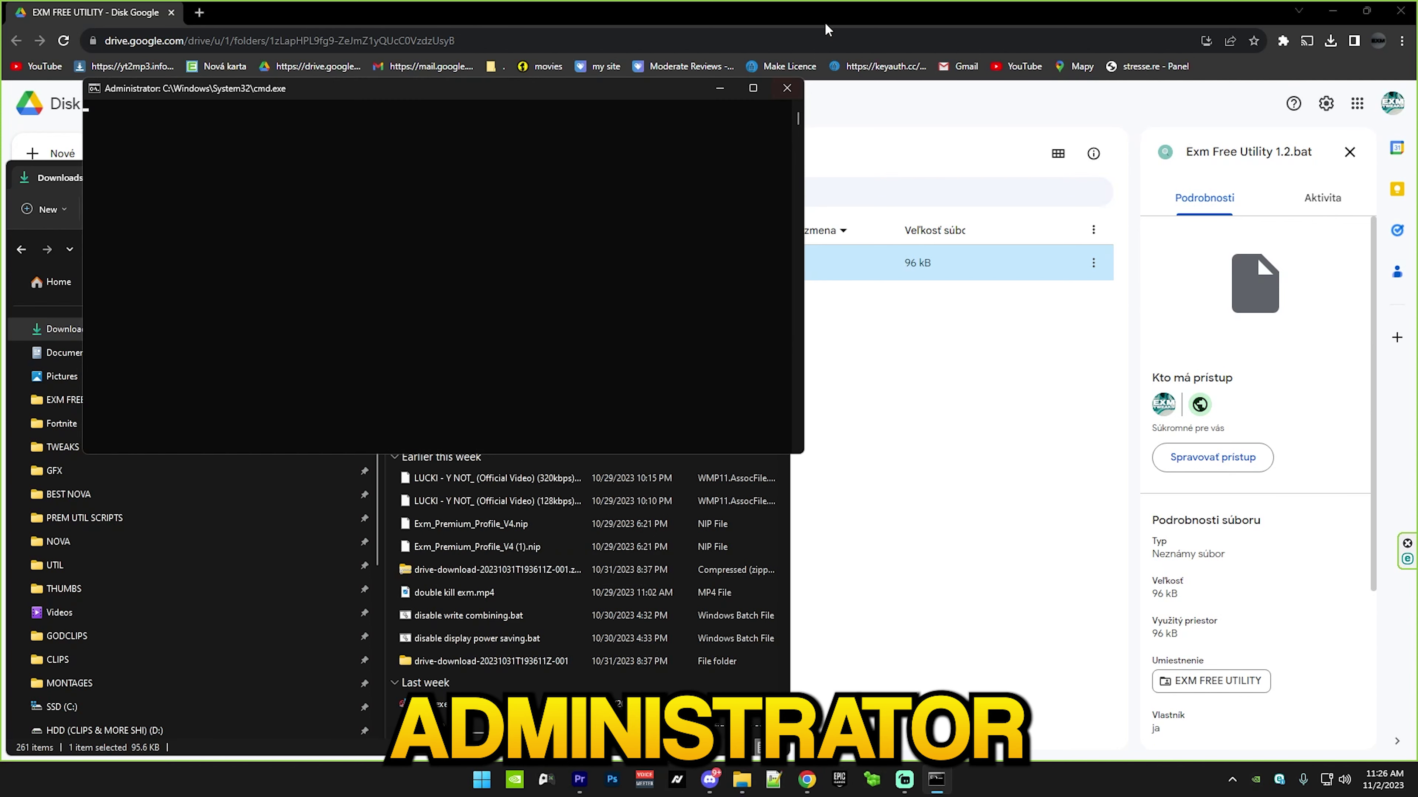
pyautogui.click(743, 93)
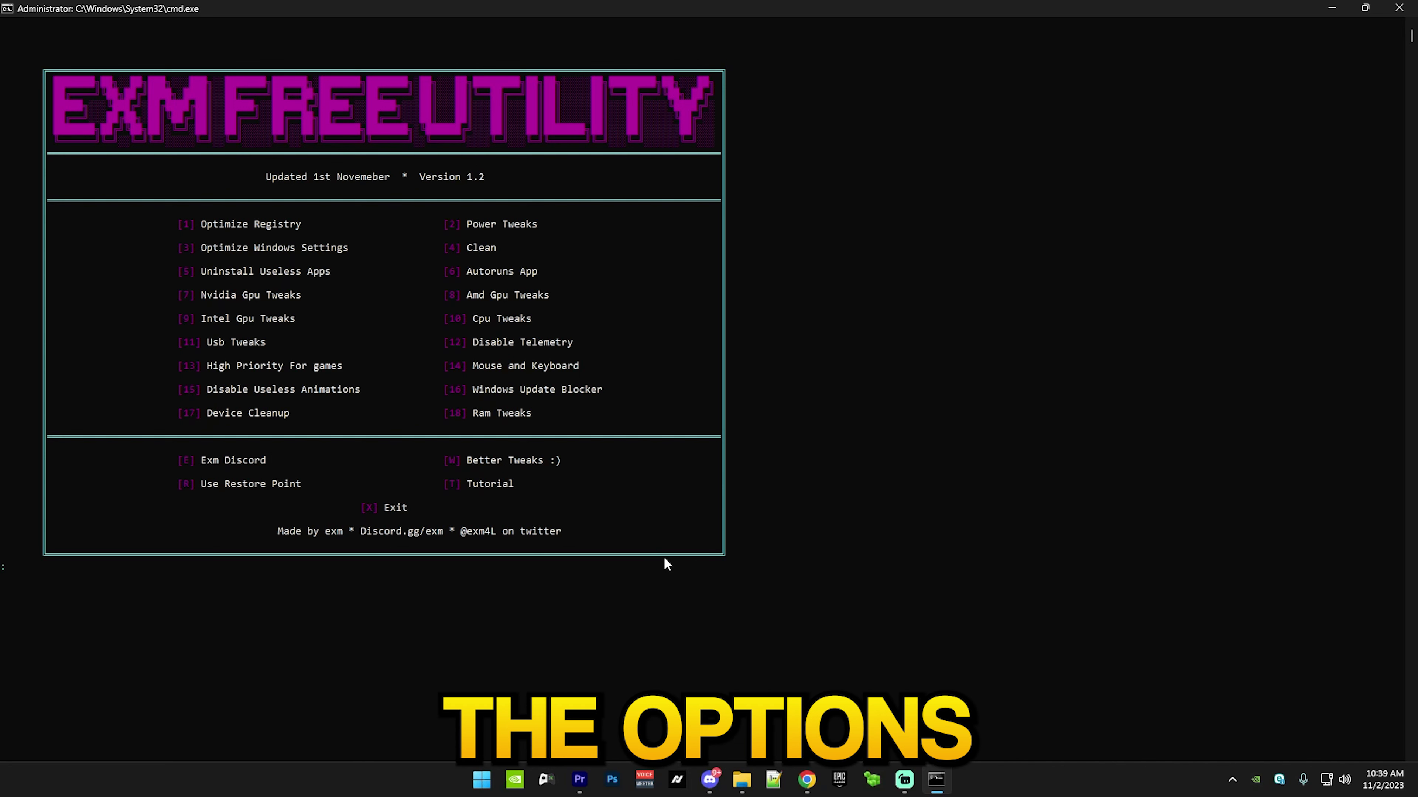
# Run option 1, Optimize Registry, then press a key to get back to the menu
pyautogui.write('1')
pyautogui.press('Return')
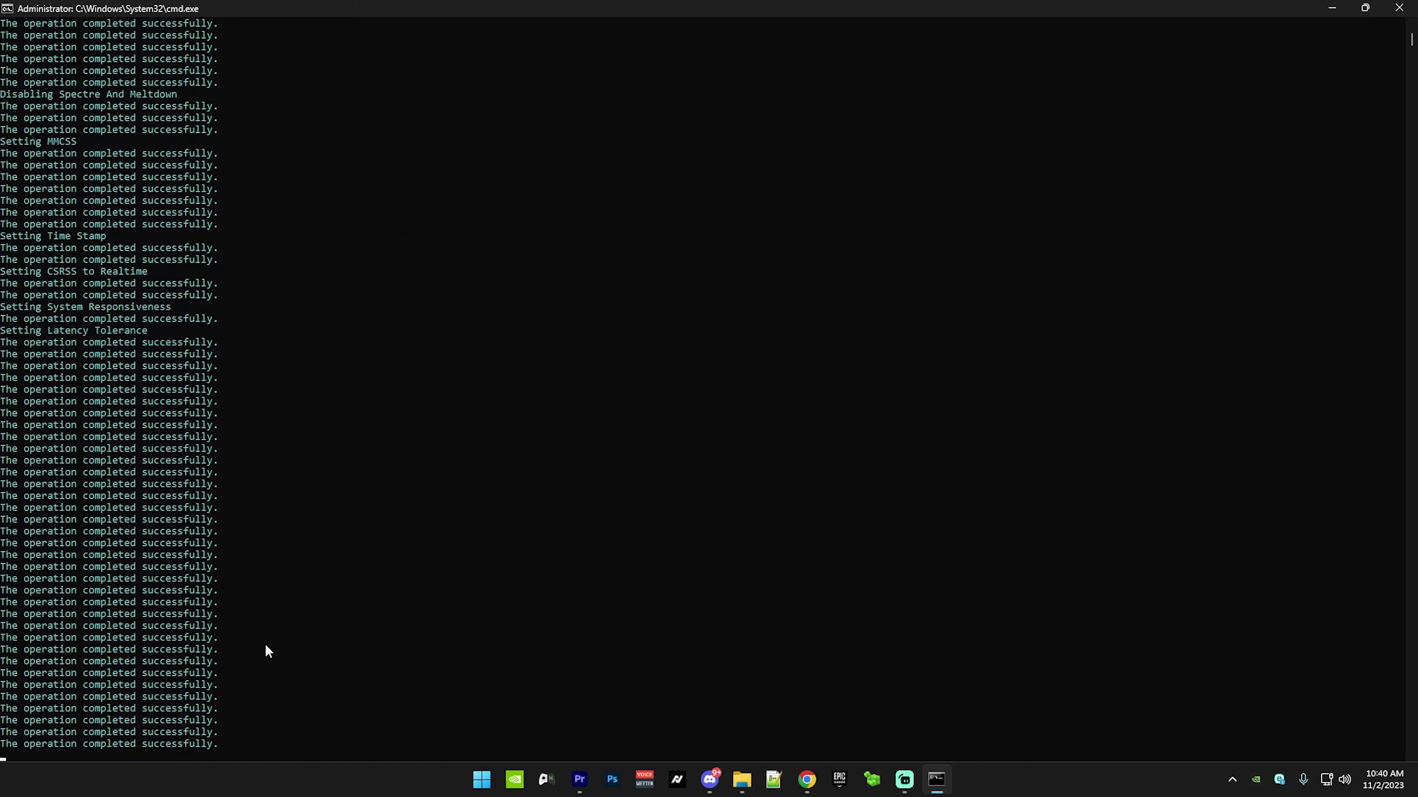
pyautogui.press('space')
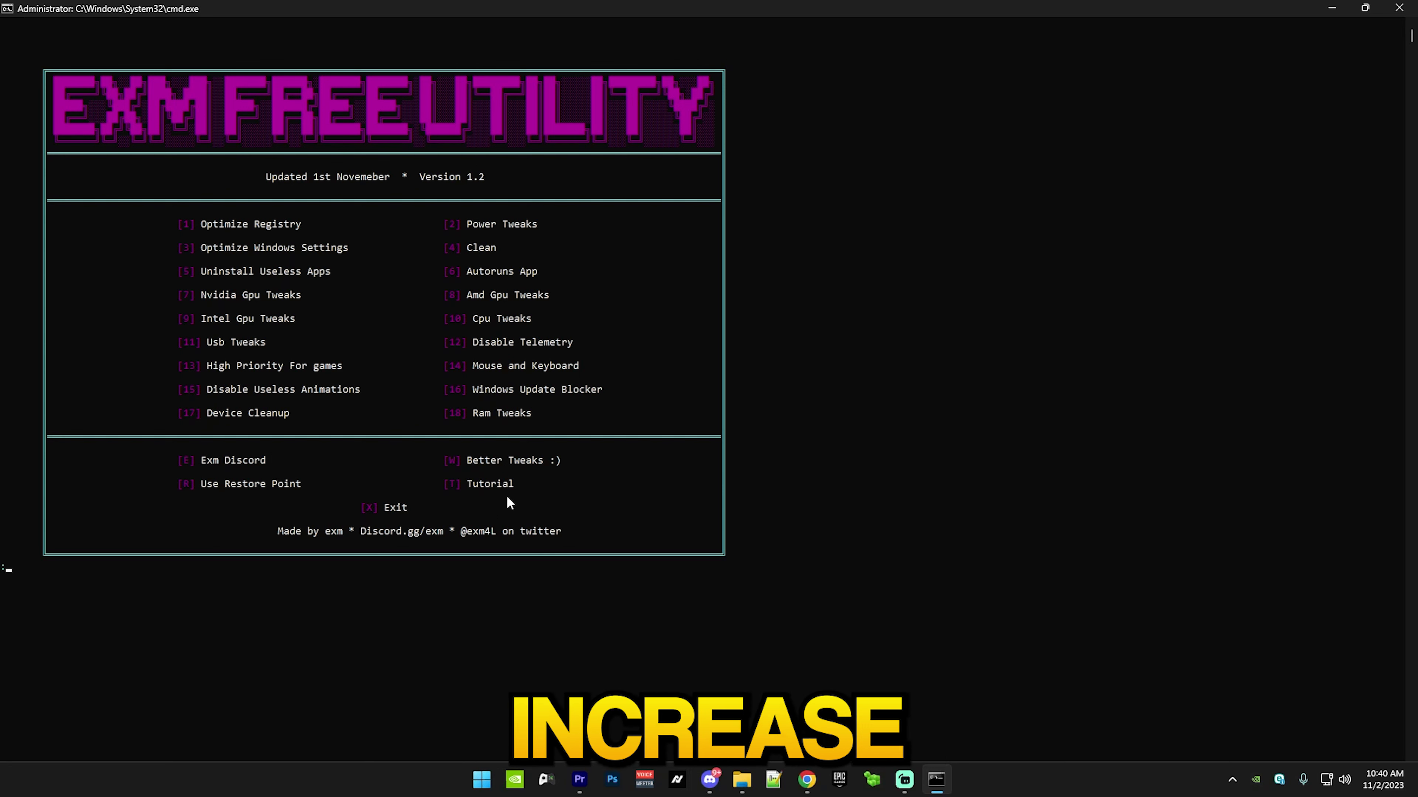
# Enter 2 for Power Tweaks at the menu prompt
pyautogui.write('2')
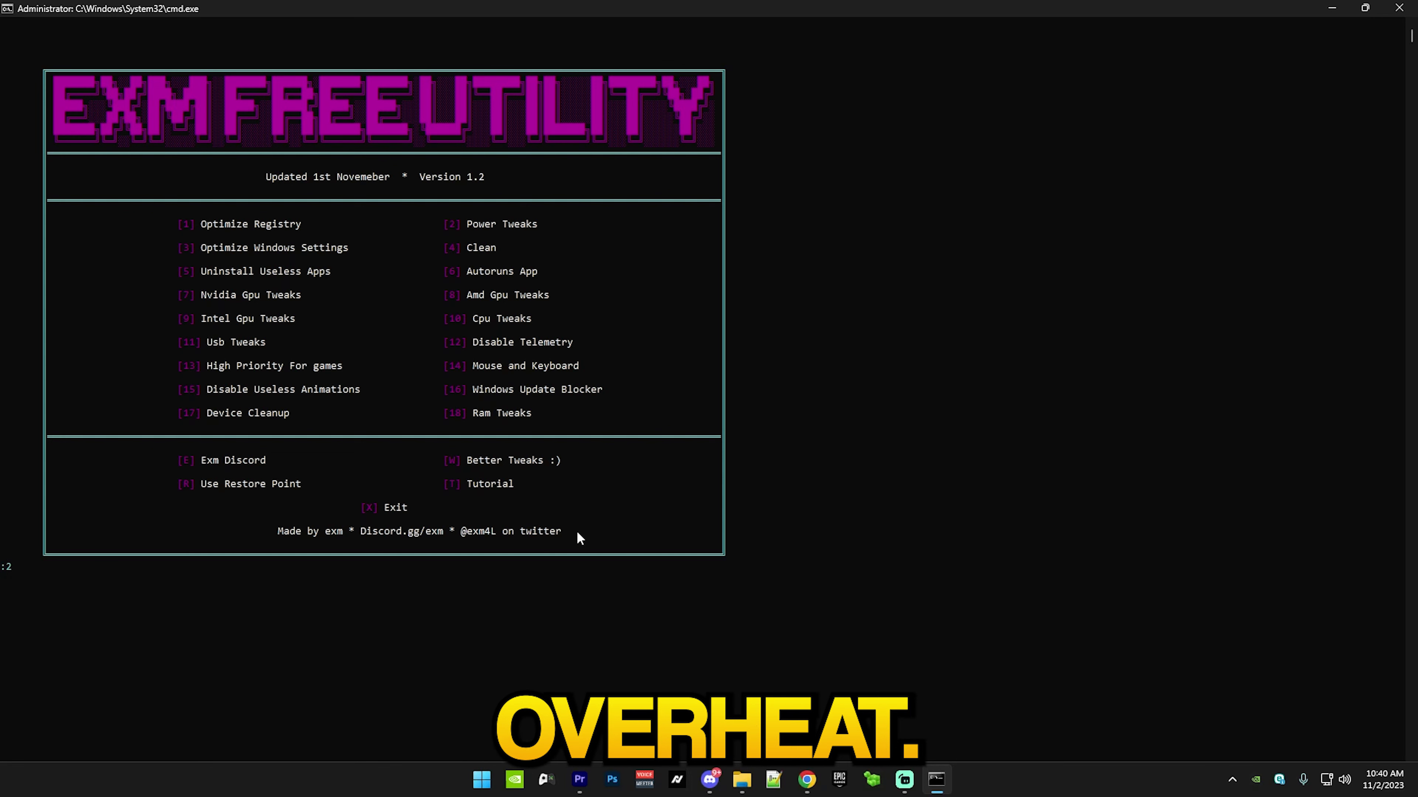
# Run Power Tweaks, activate Exm Premium Power Plan V3 and delete Exm Free Power Plan v1
pyautogui.press('Return')
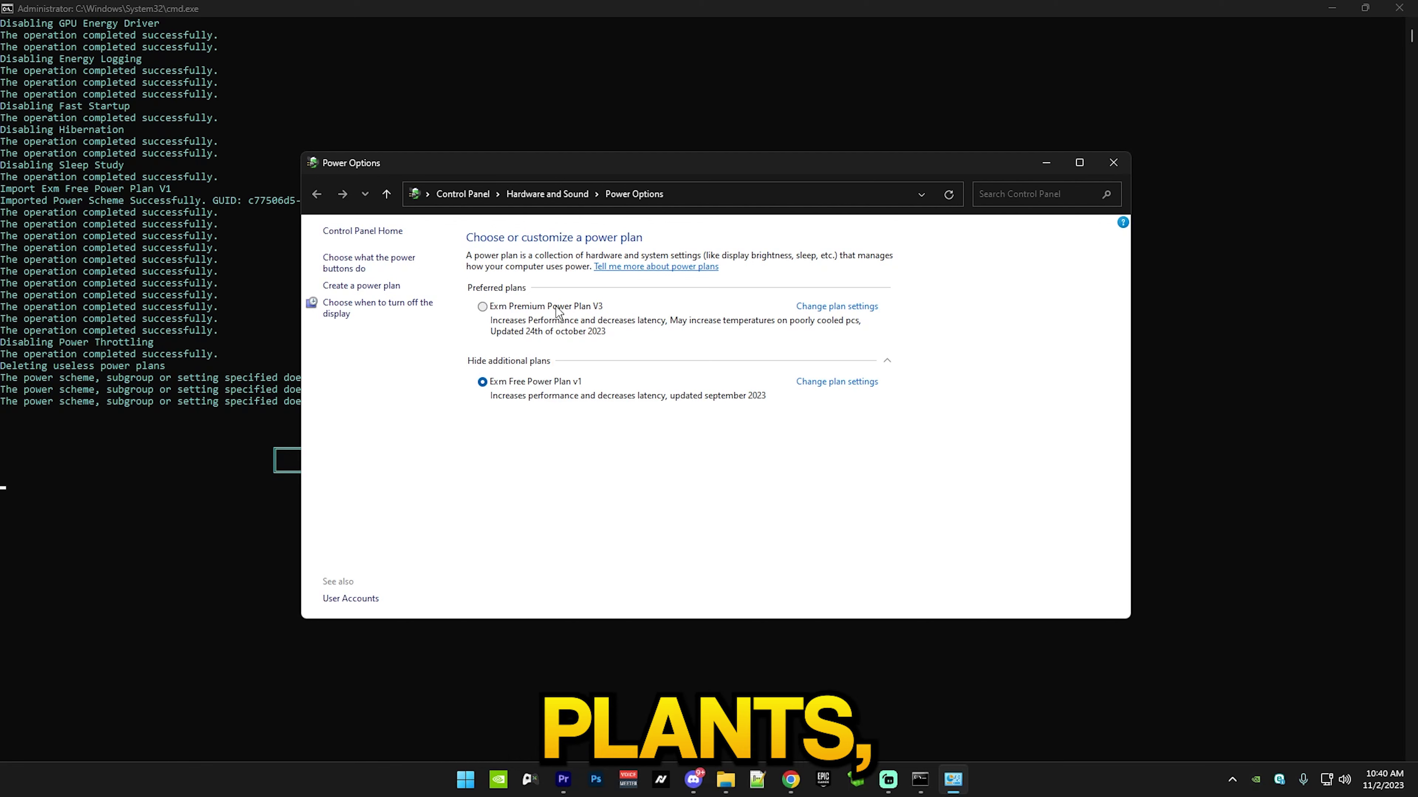
pyautogui.click(837, 306)
pyautogui.click(901, 409)
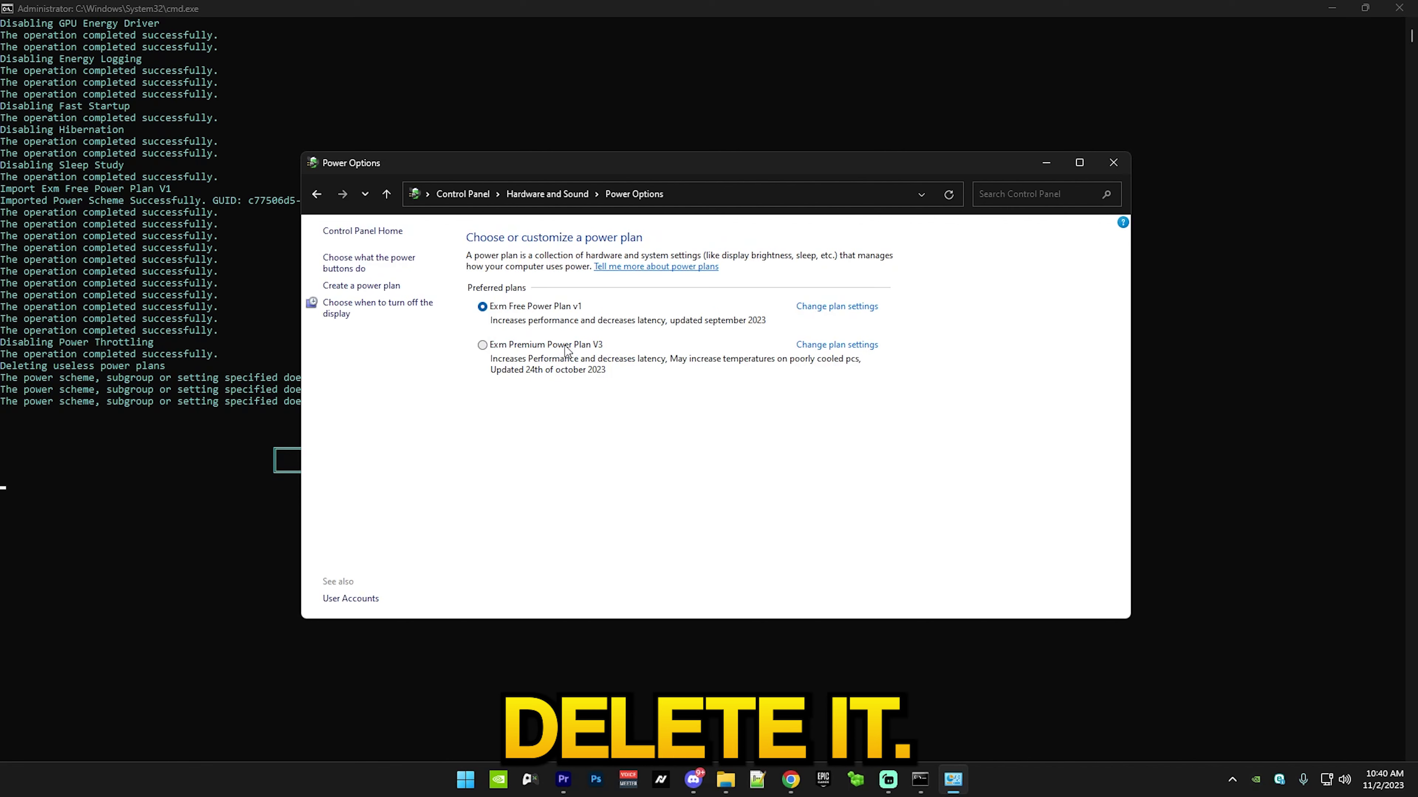
pyautogui.click(482, 344)
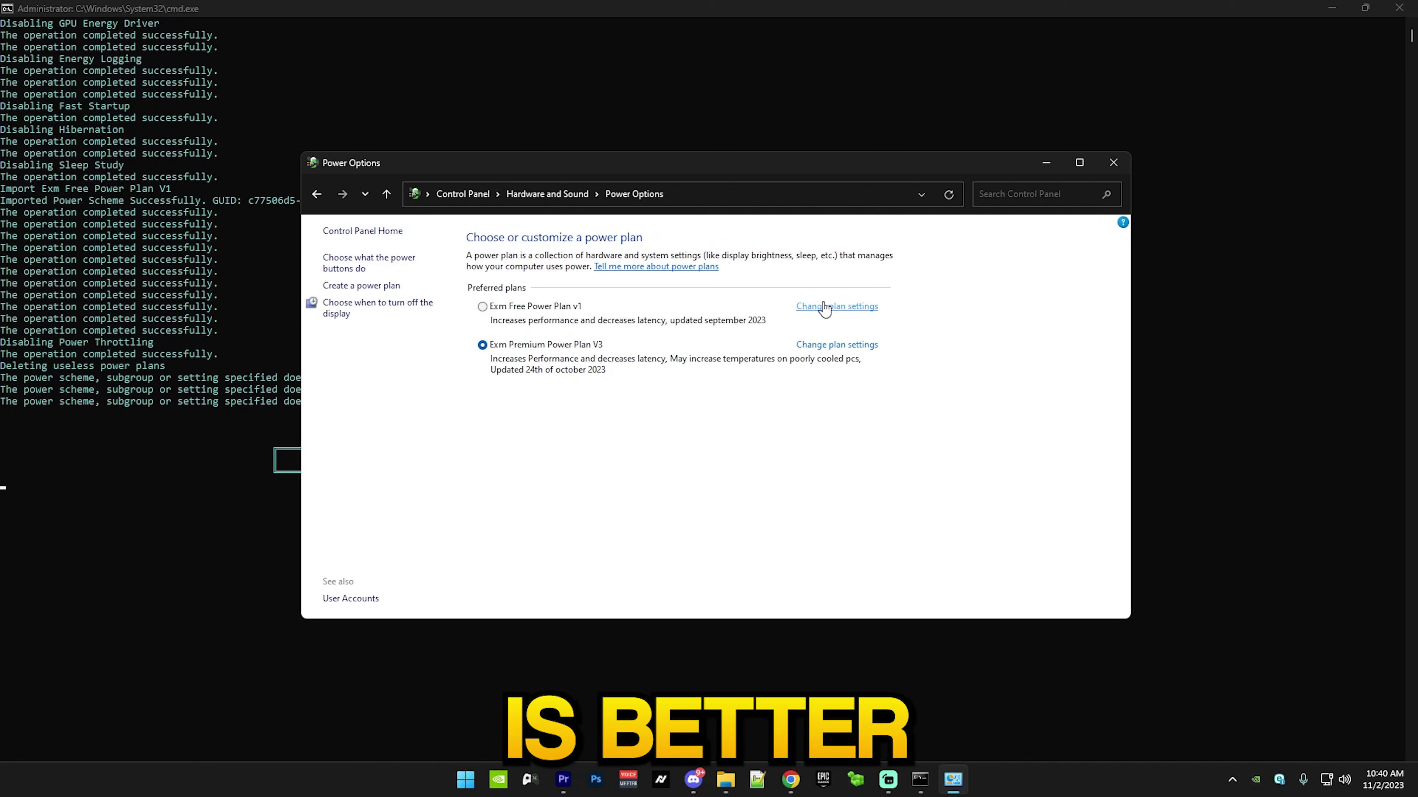
pyautogui.click(836, 306)
pyautogui.click(549, 374)
pyautogui.click(735, 402)
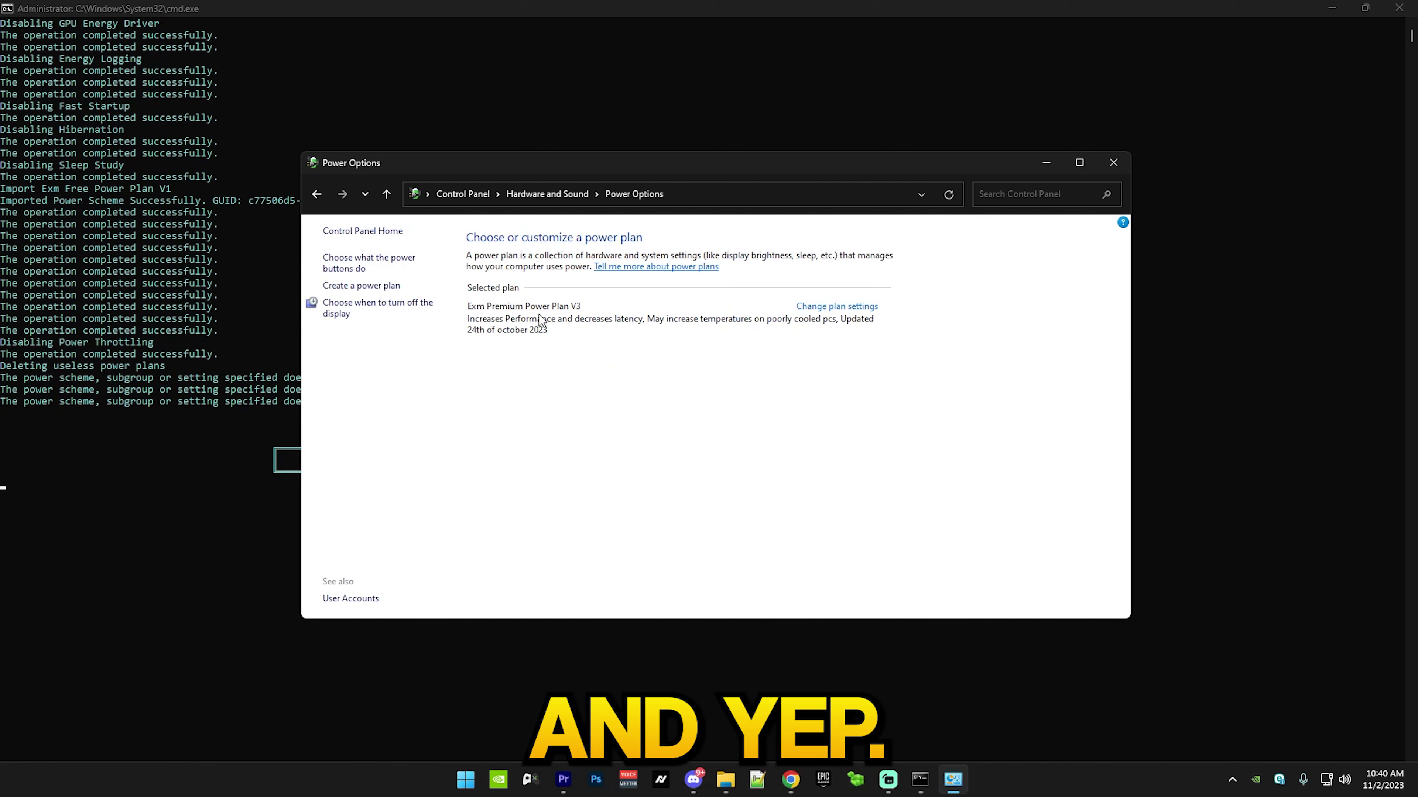
# Close Power Options, return to the menu and run option 3, Optimize Windows Settings
pyautogui.click(1113, 162)
pyautogui.press('Return')
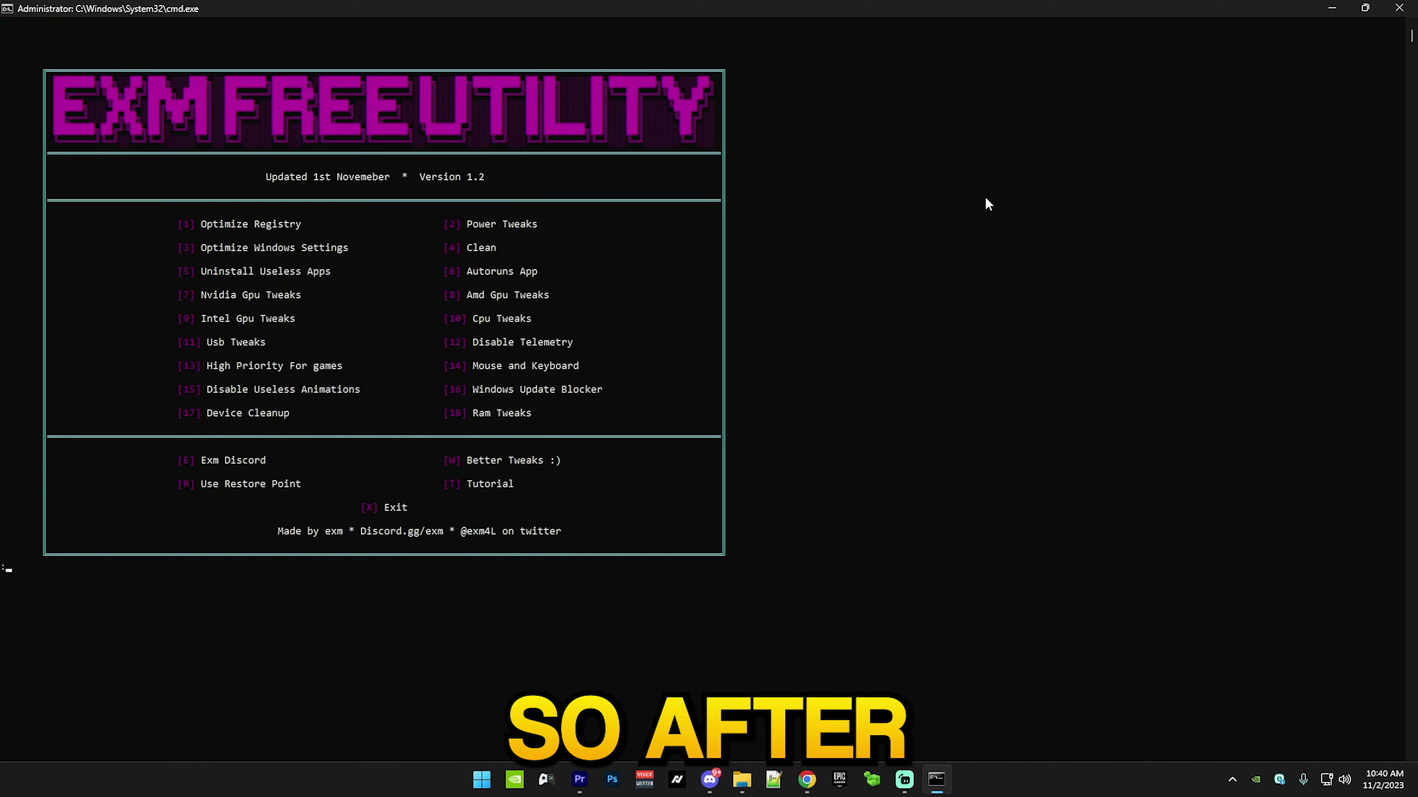
pyautogui.write('3')
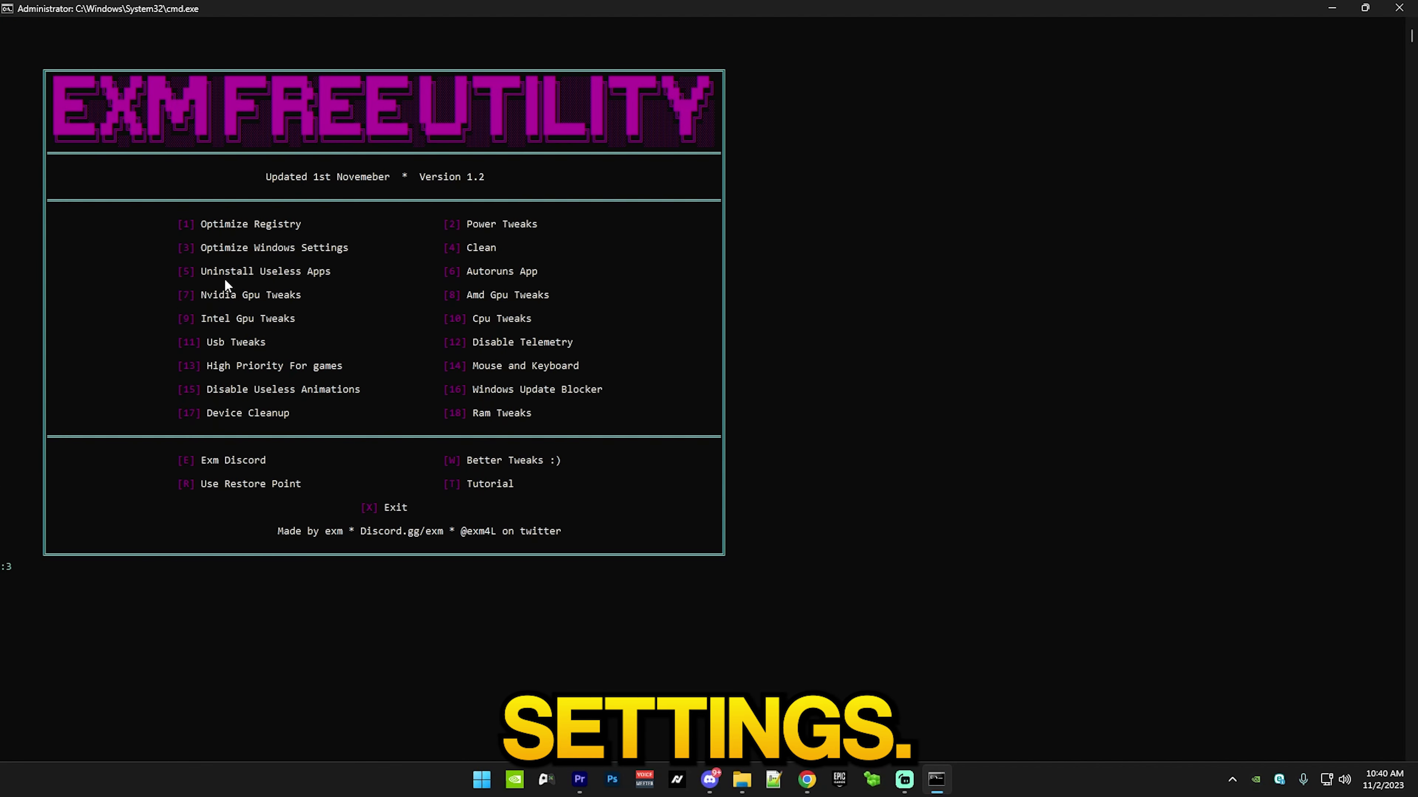
pyautogui.press('Return')
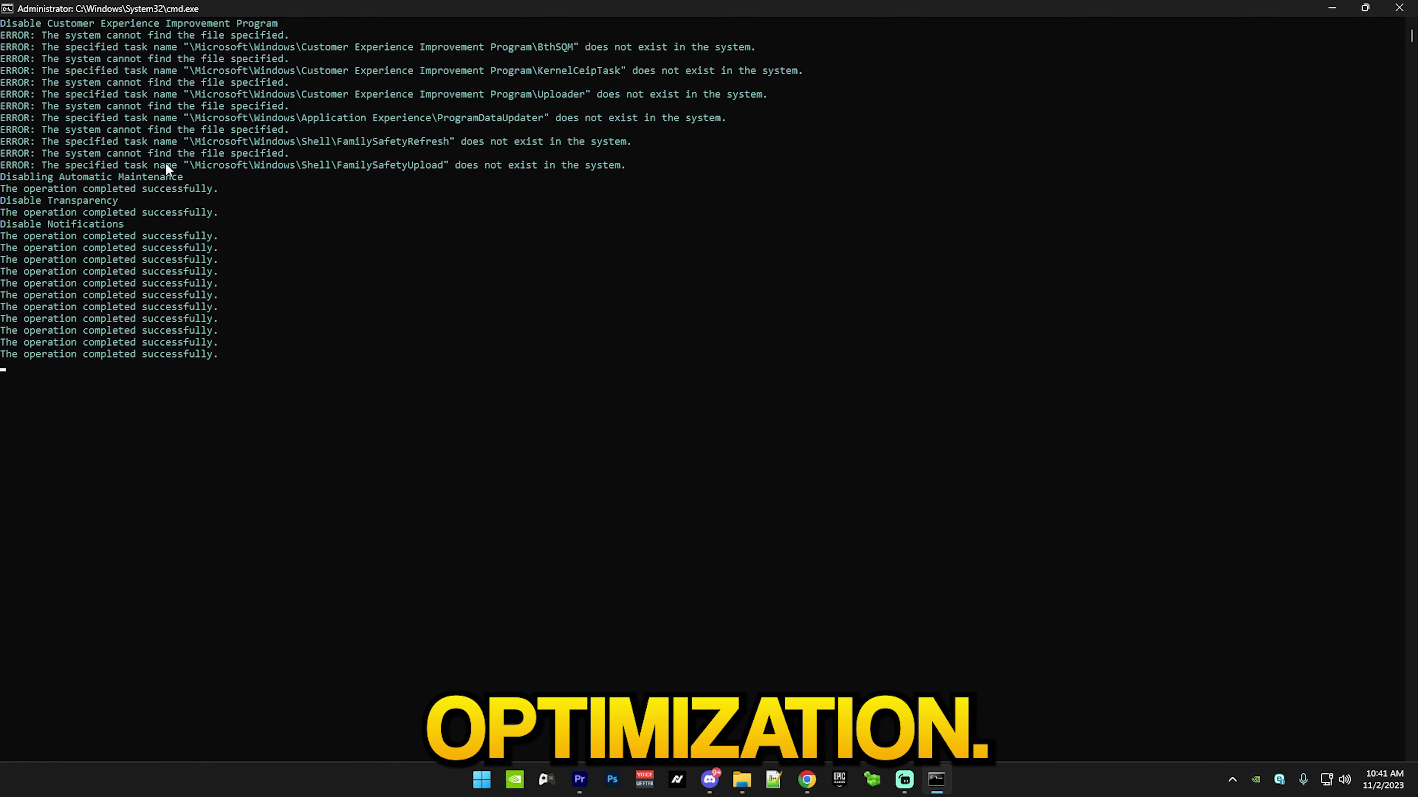
# Highlight the error lines in the output, resume the script and return to the menu
pyautogui.moveTo(2, 34); pyautogui.dragTo(630, 164)
pyautogui.click(658, 152)
pyautogui.click(61, 47)
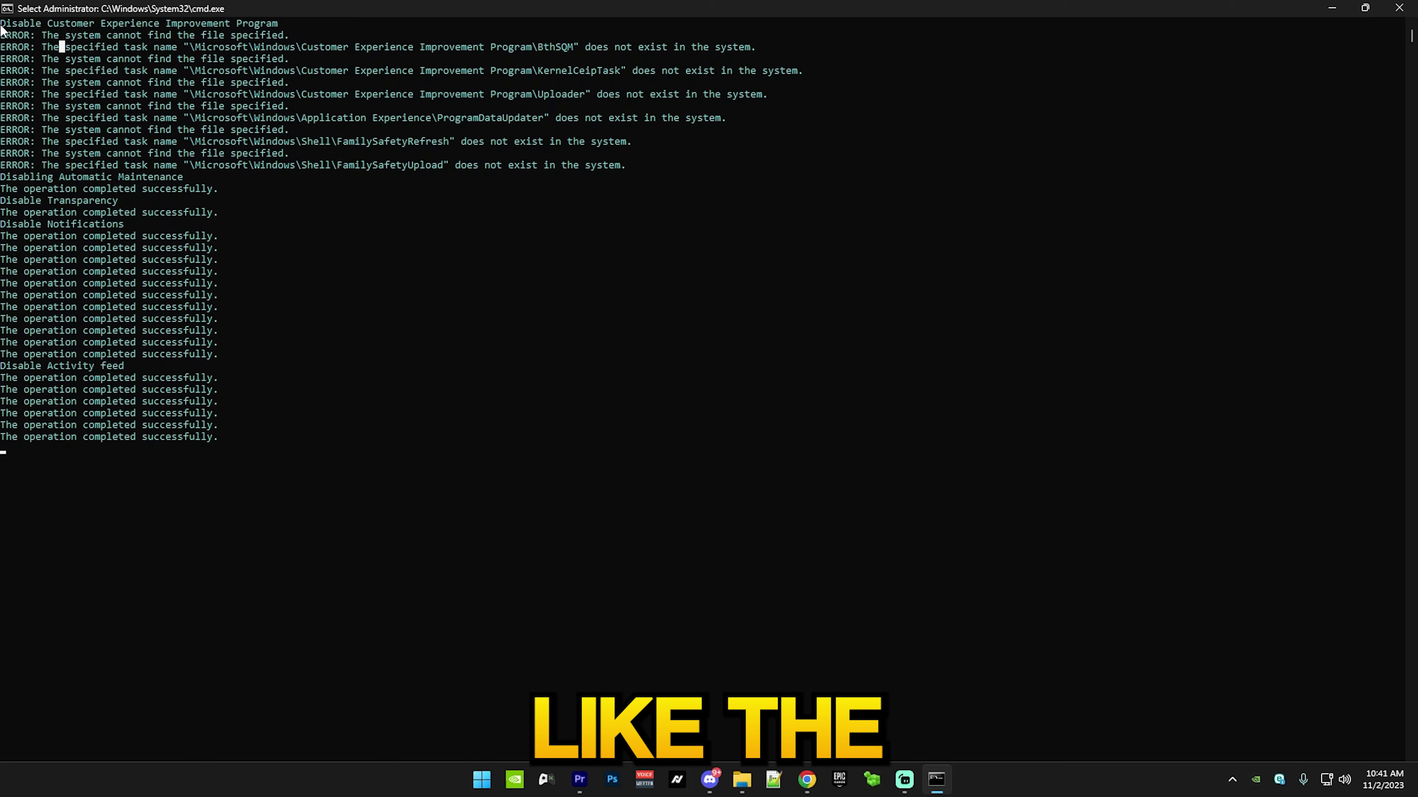
pyautogui.click(162, 23)
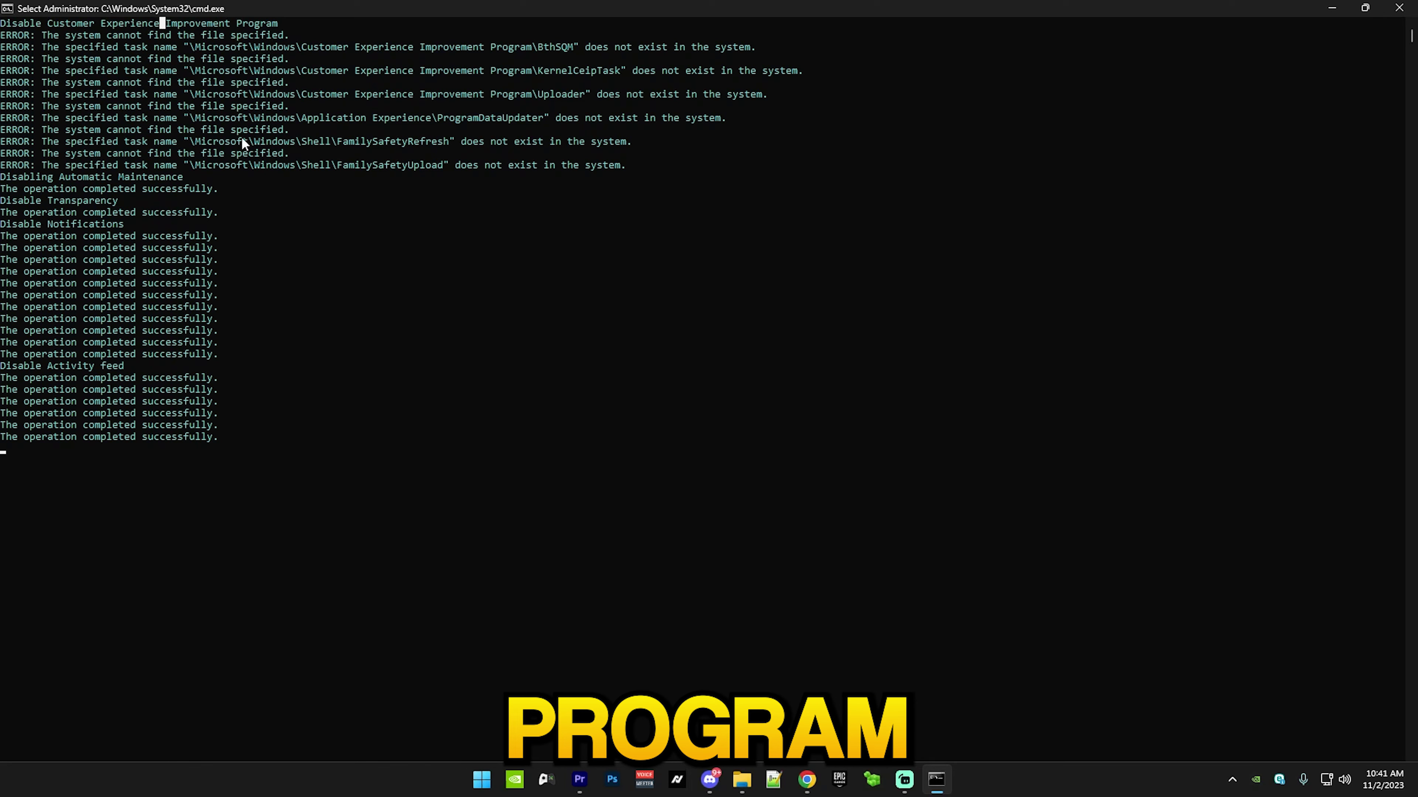
pyautogui.rightClick(155, 354)
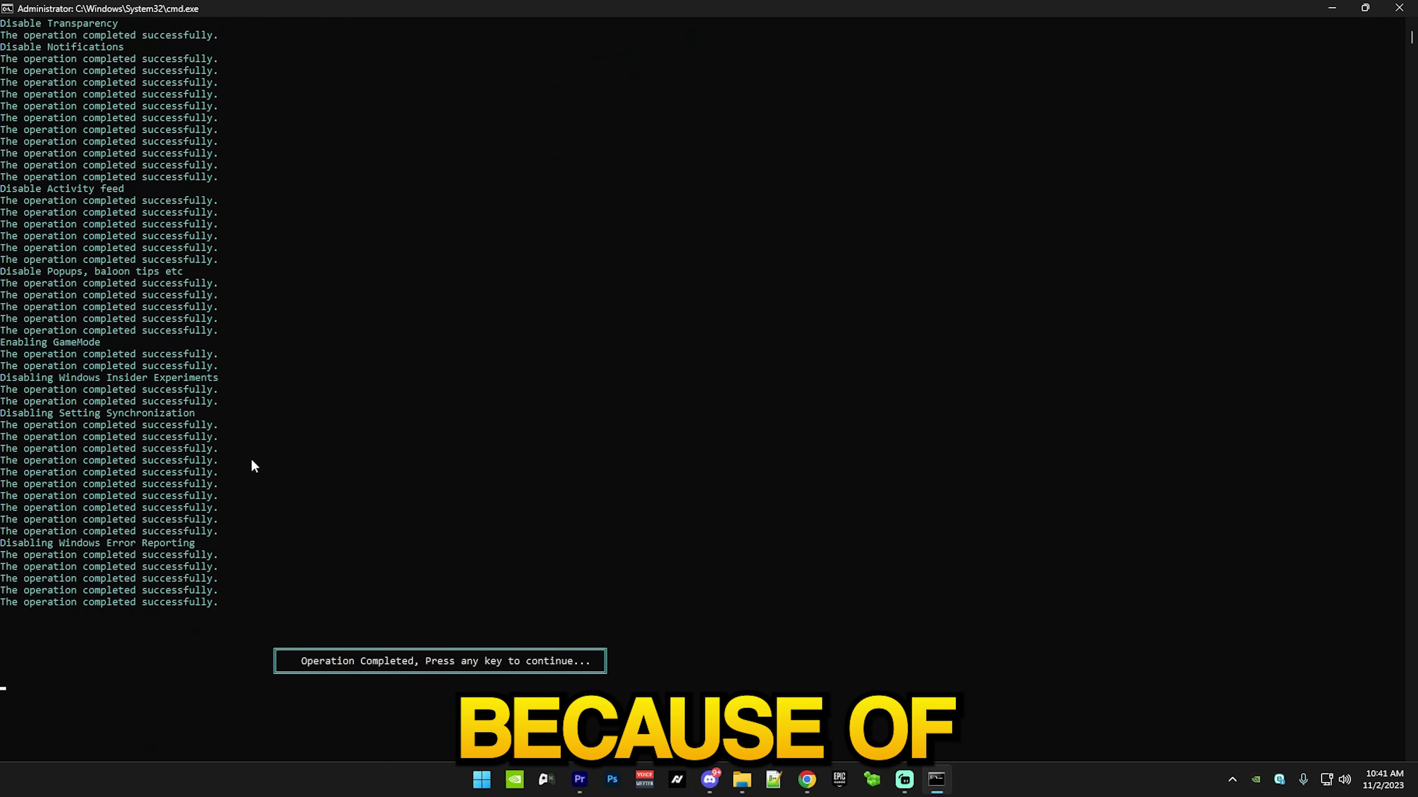
pyautogui.press('Return')
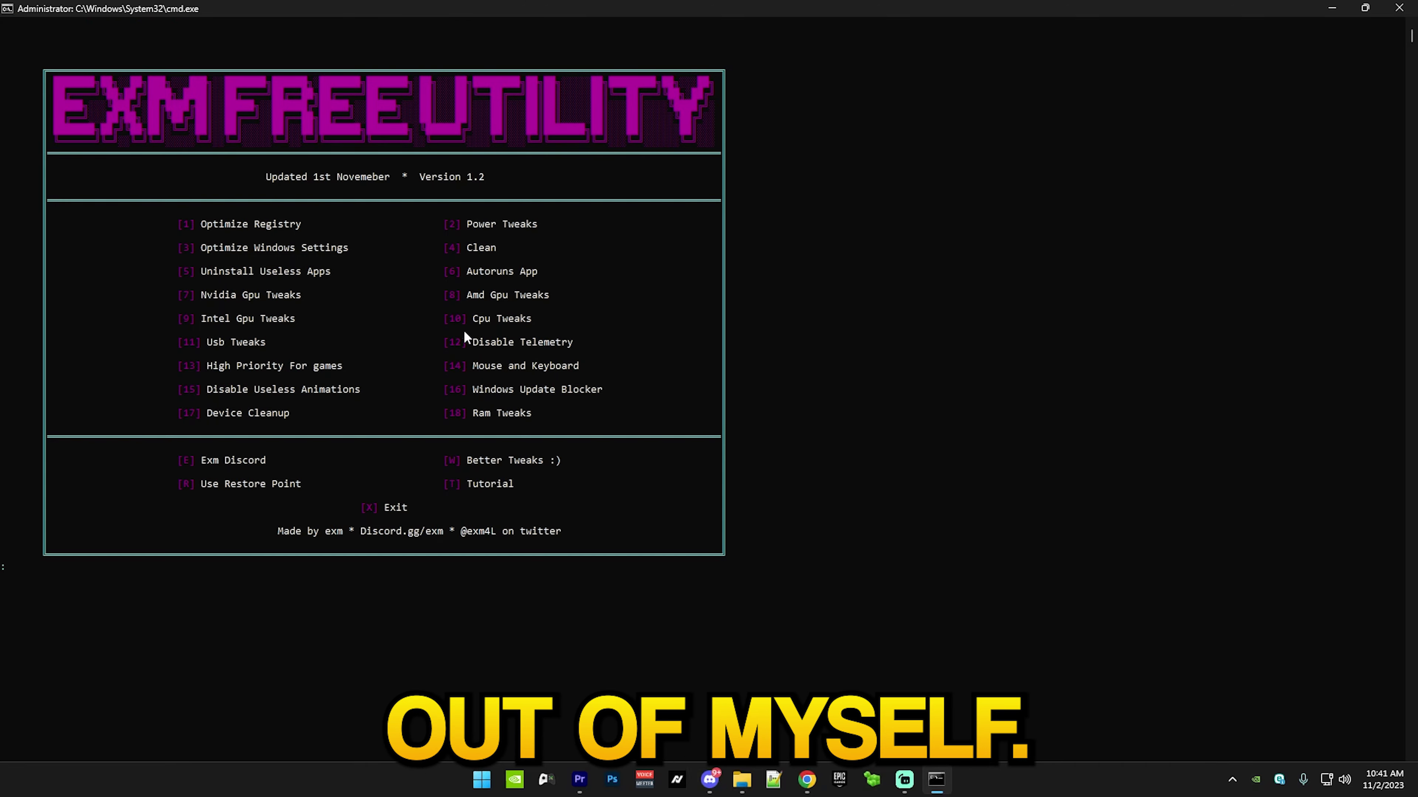
# Run option 4, Clean, and scroll back through its temp-file purge output
pyautogui.write('4')
pyautogui.press('Return')
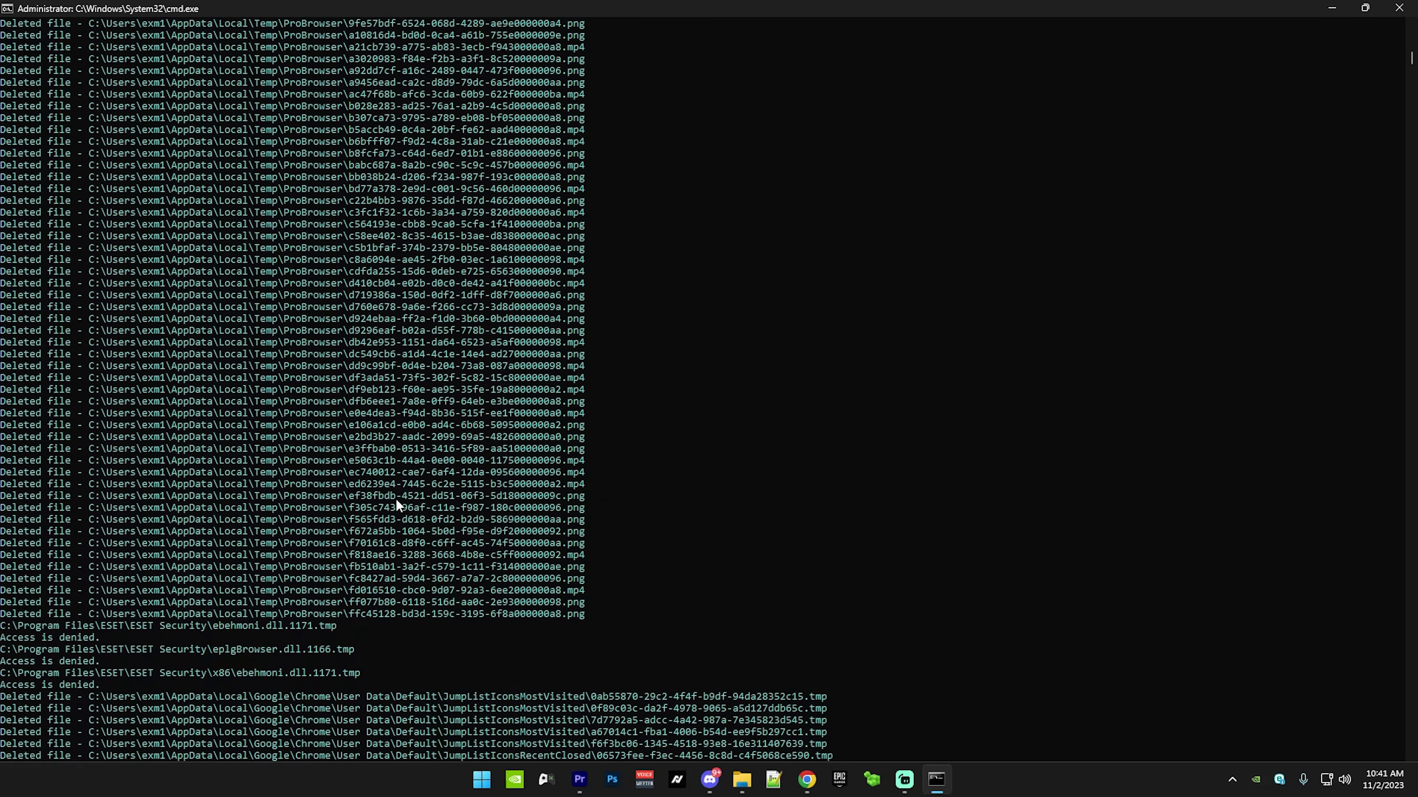
pyautogui.scroll(20, 374, 568)
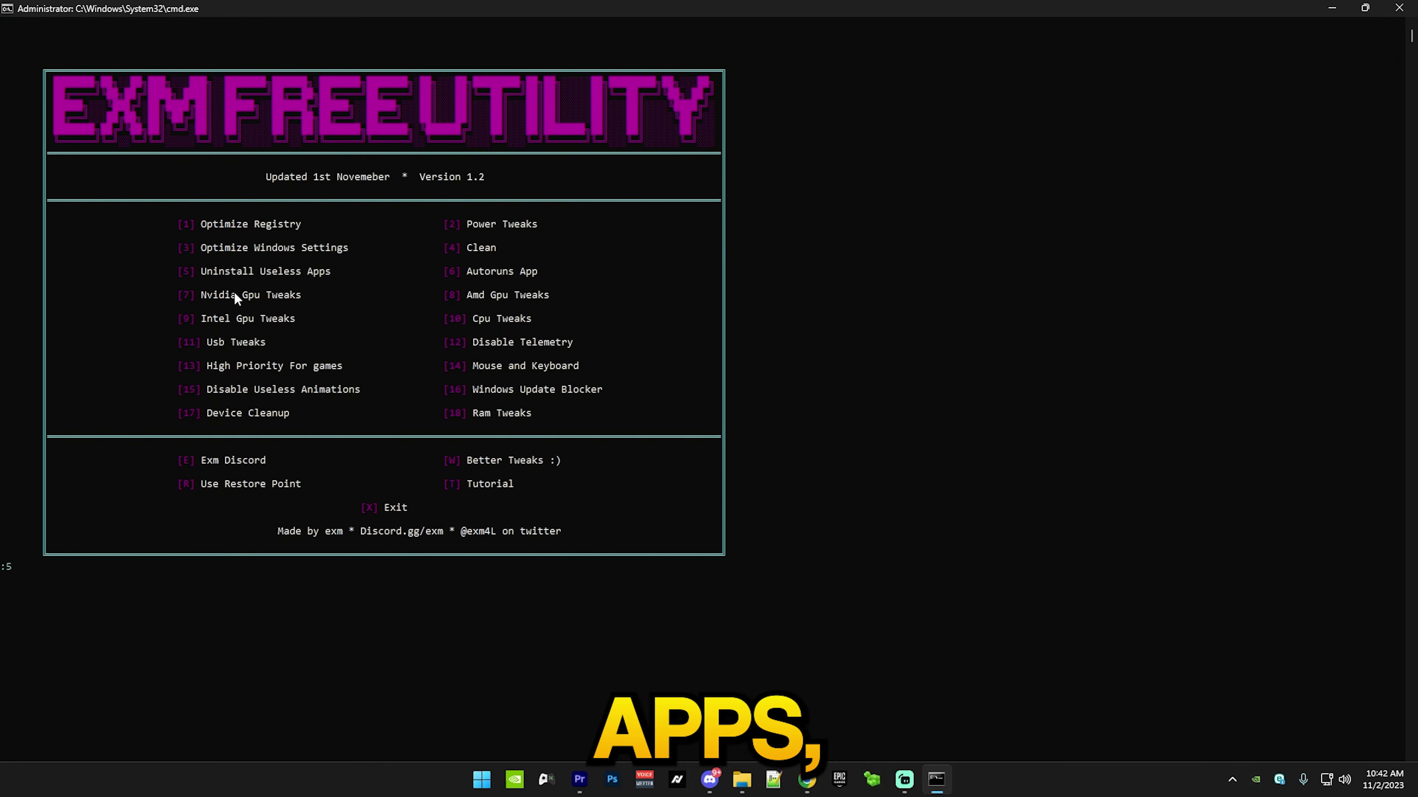
# Run option 5 to remove the unnecessary PowerShell app packages
pyautogui.press('Return')
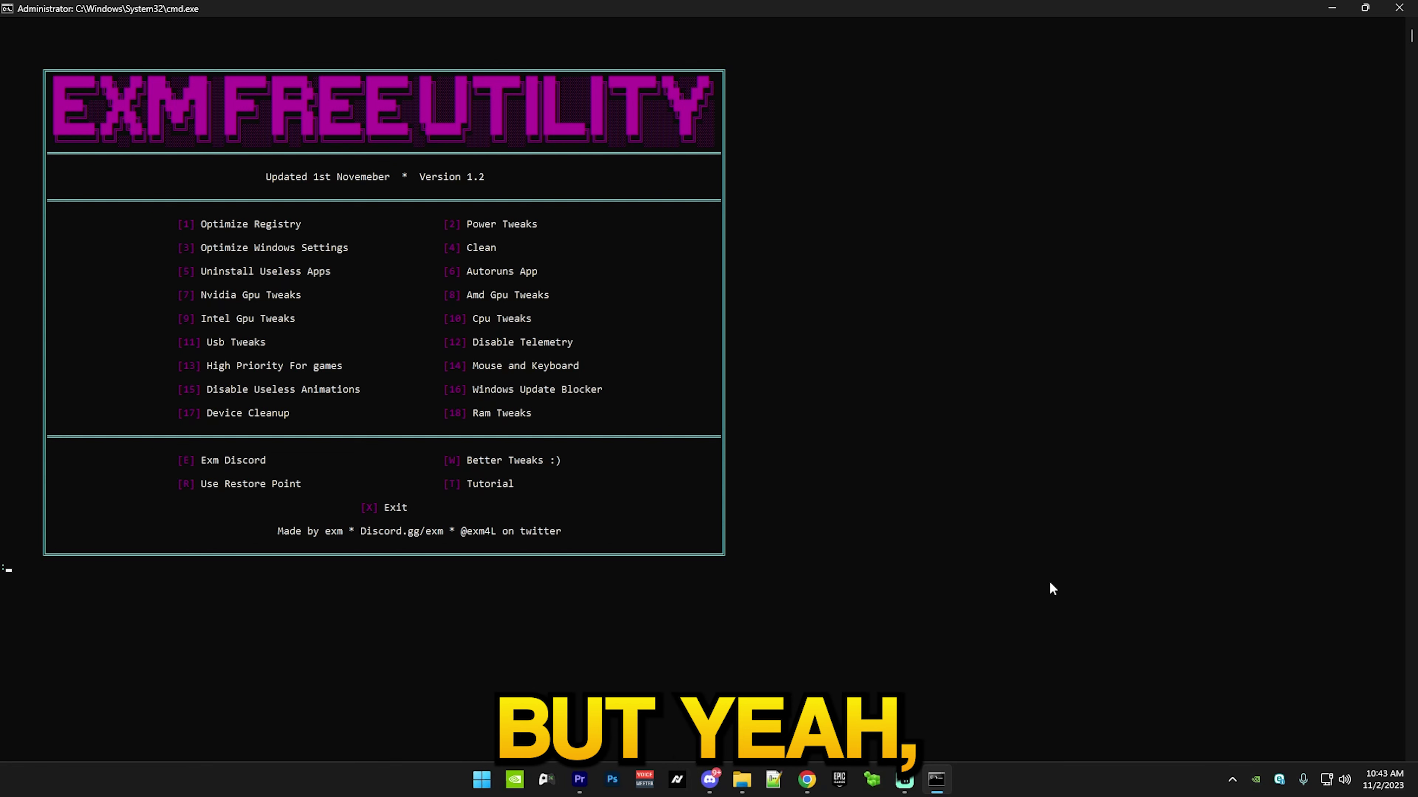
# Launch the Autoruns startup manager and scroll through its autostart entries
pyautogui.write('1')
pyautogui.press('Return')
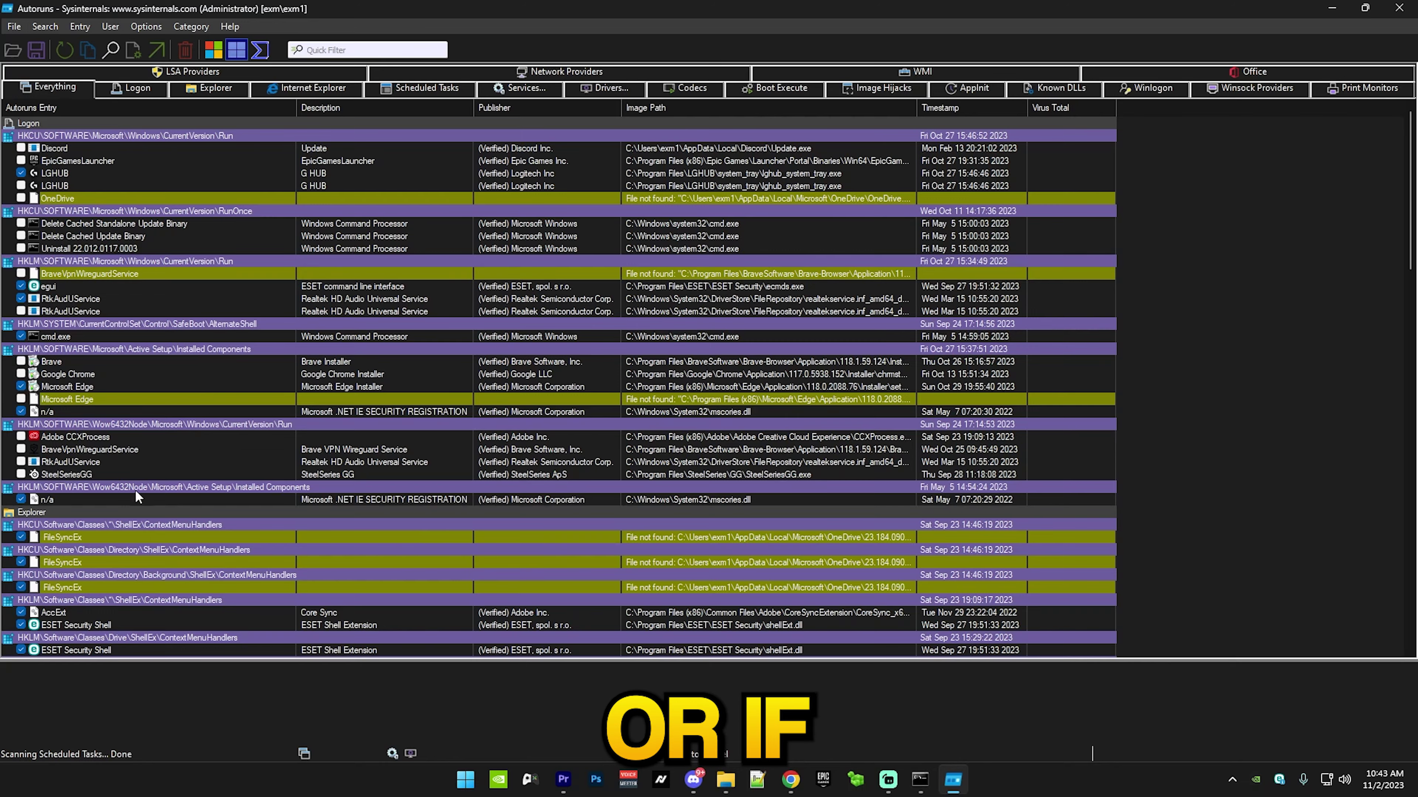
pyautogui.scroll(-2, 75, 199)
pyautogui.scroll(-7, 120, 451)
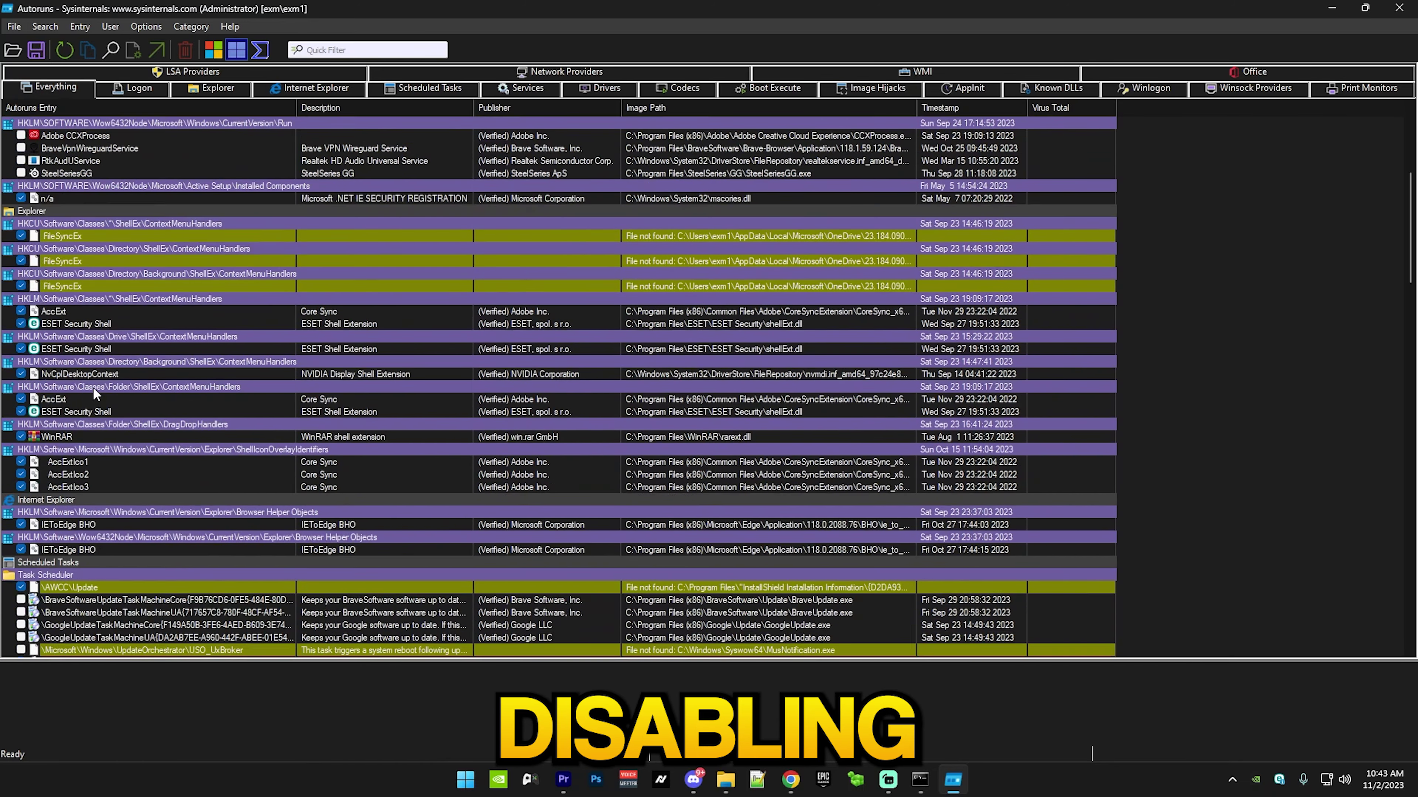
pyautogui.scroll(9, 120, 452)
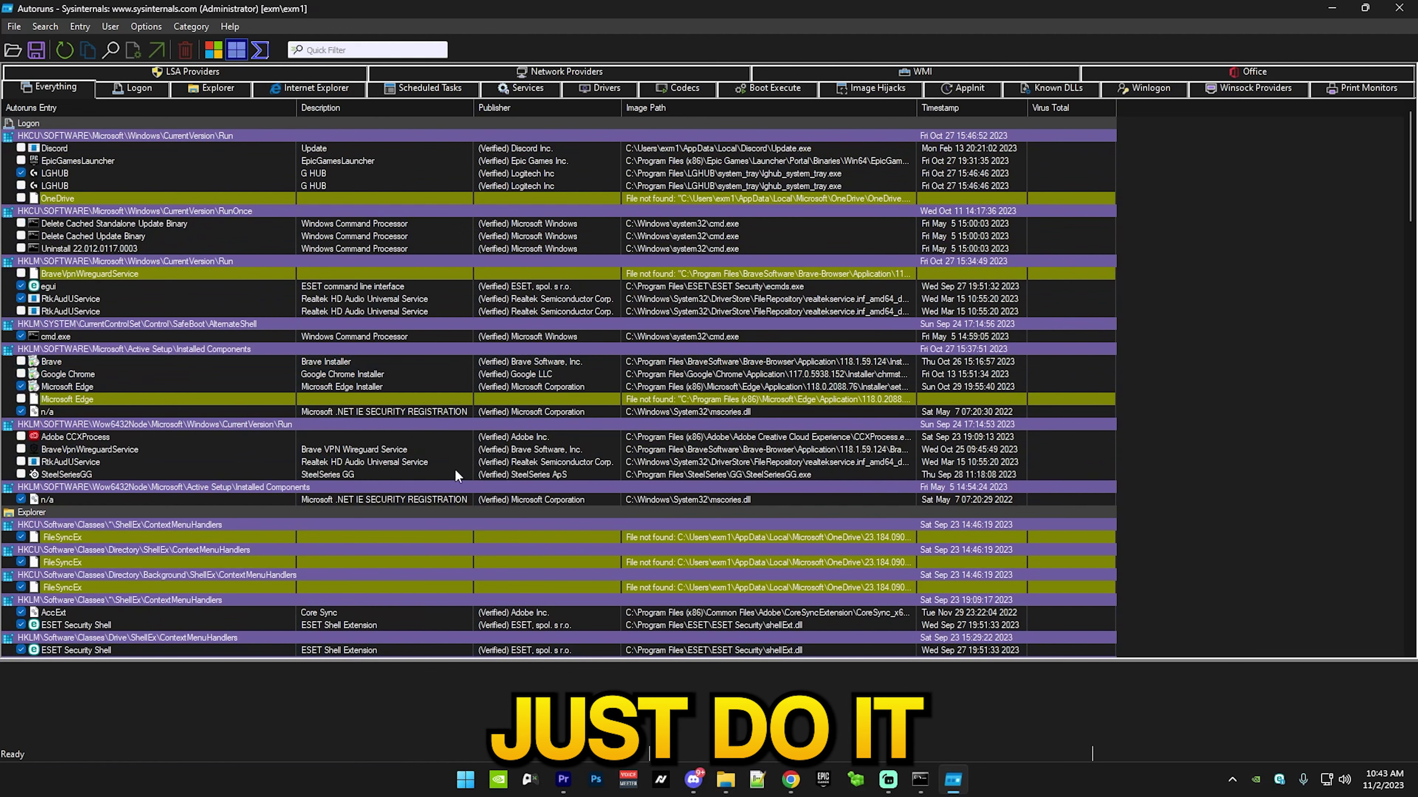
# On the Logon tab, disable LGHUB and Microsoft Edge and inspect the egui and n/a entries
pyautogui.click(138, 88)
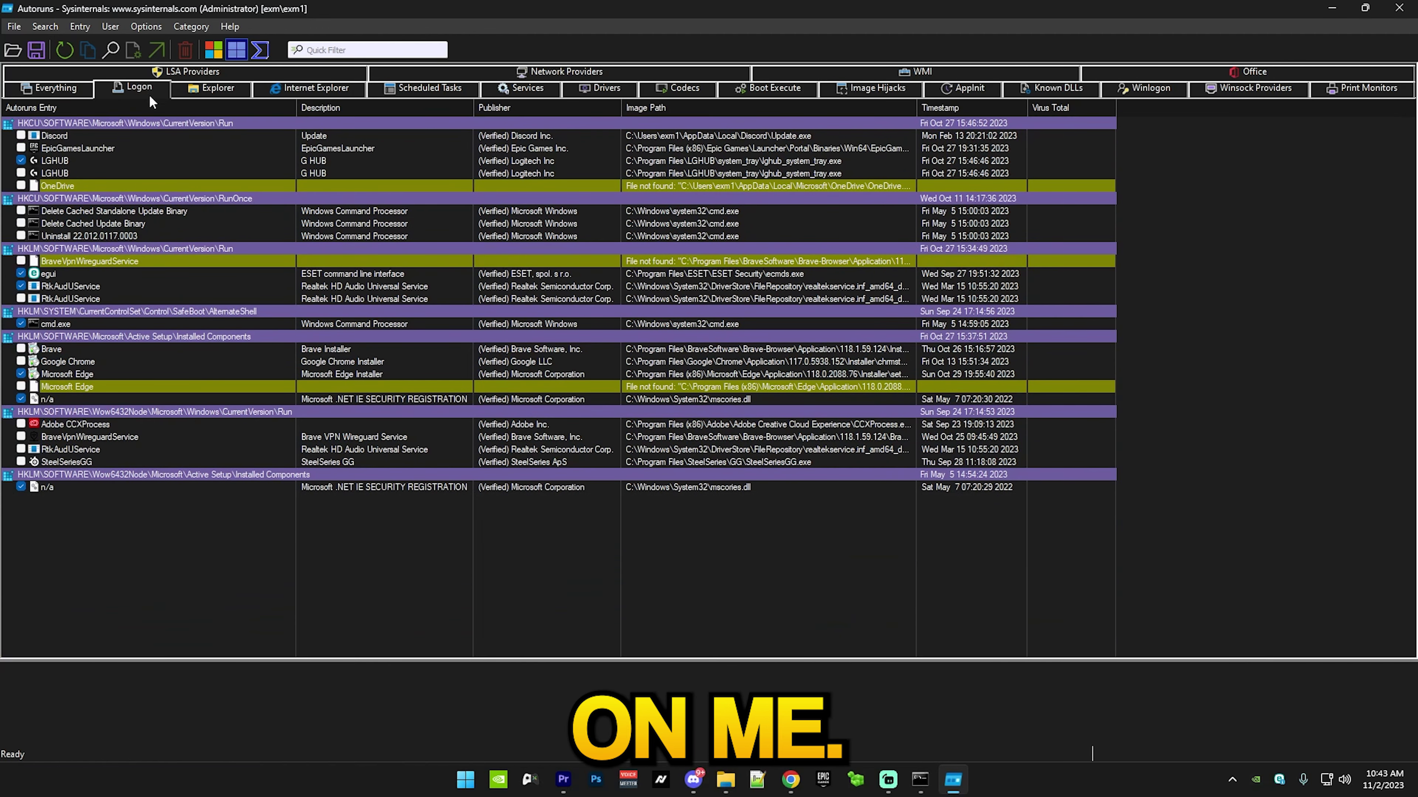
pyautogui.click(50, 87)
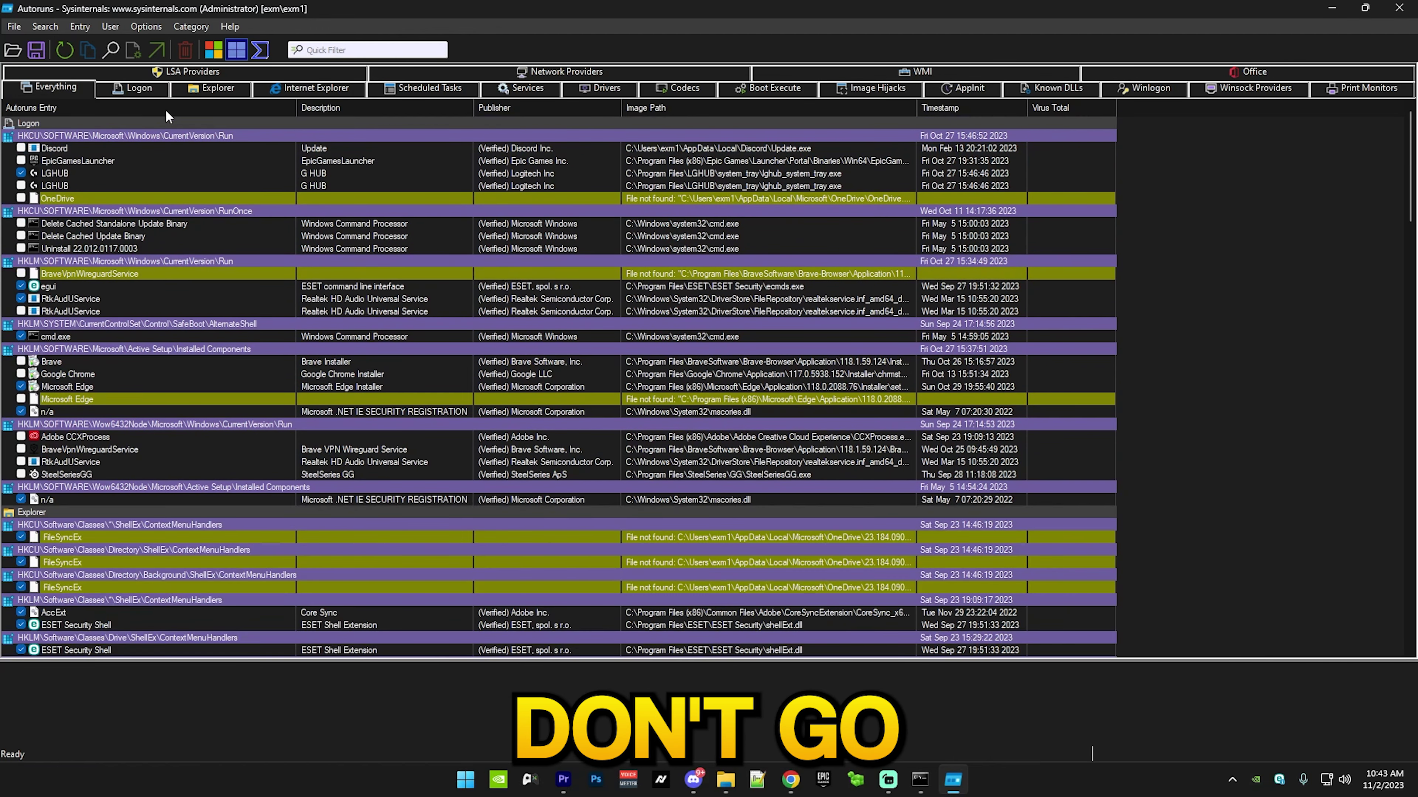
pyautogui.click(137, 88)
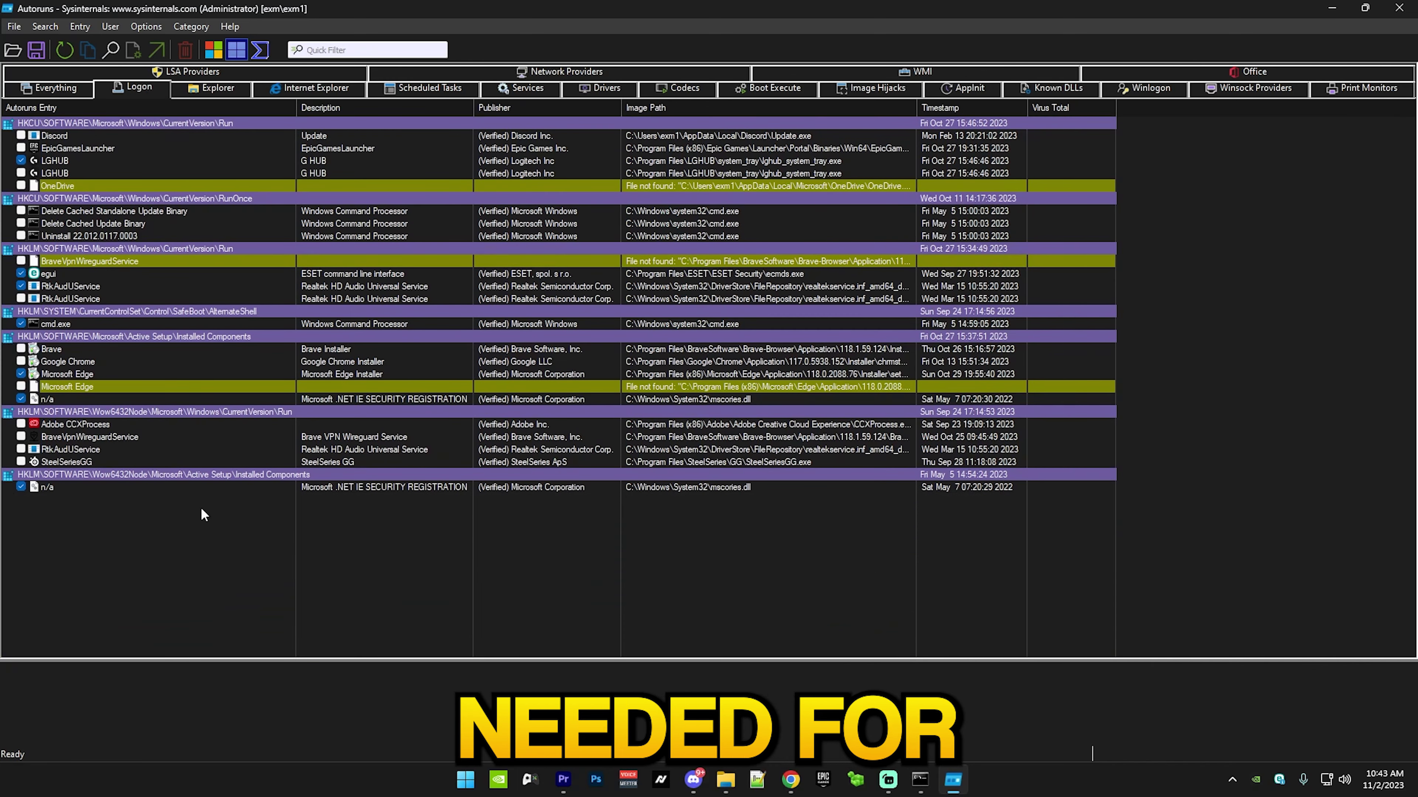
pyautogui.click(41, 186)
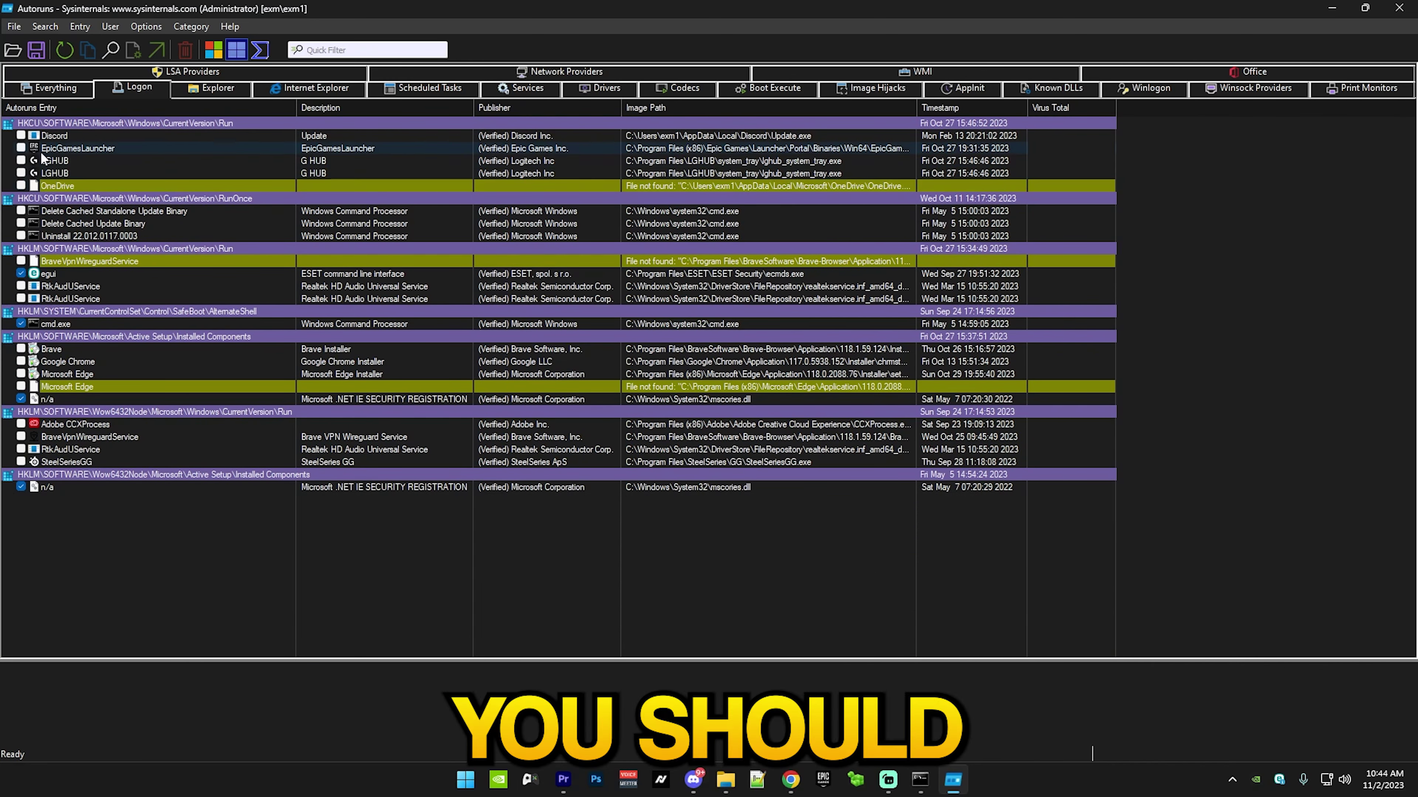
pyautogui.click(56, 274)
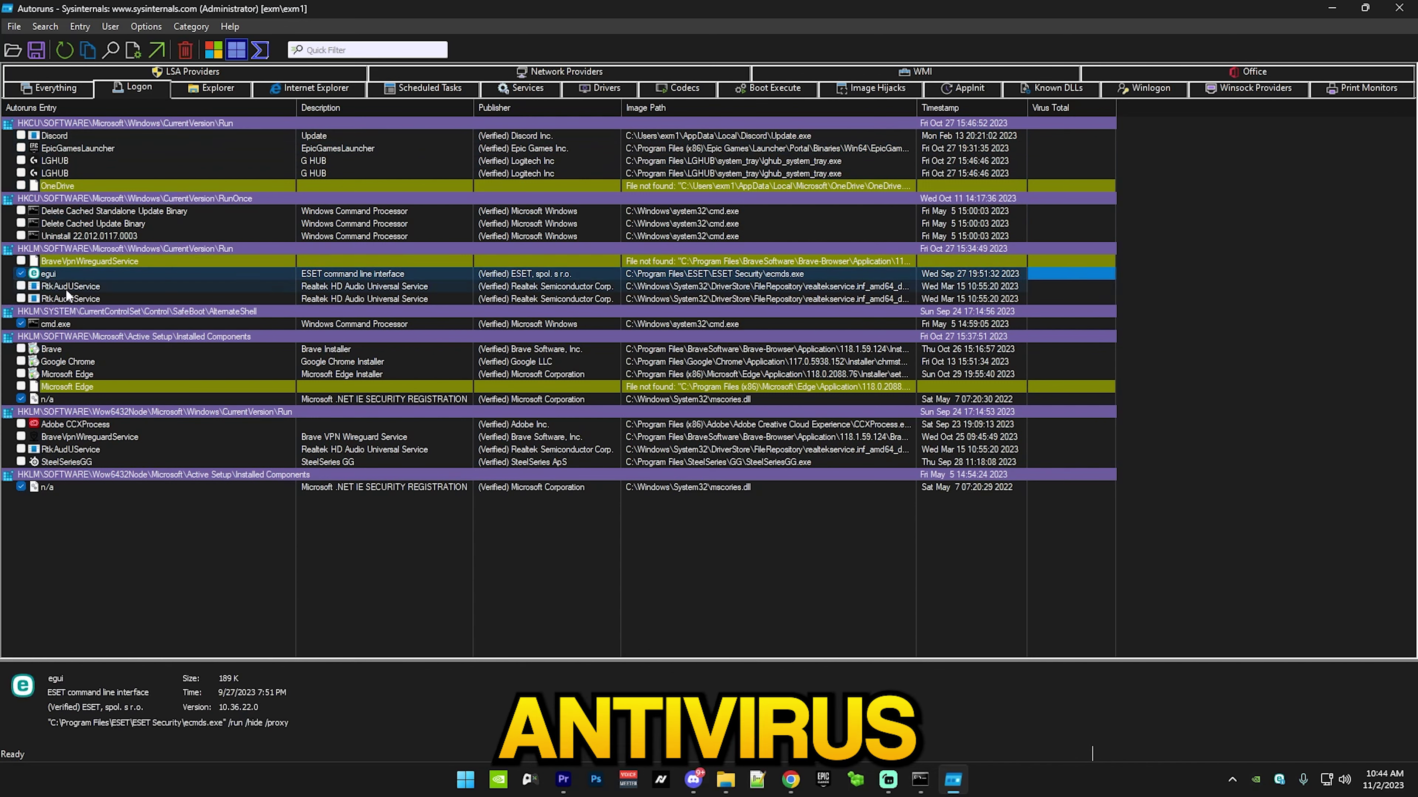
pyautogui.click(49, 485)
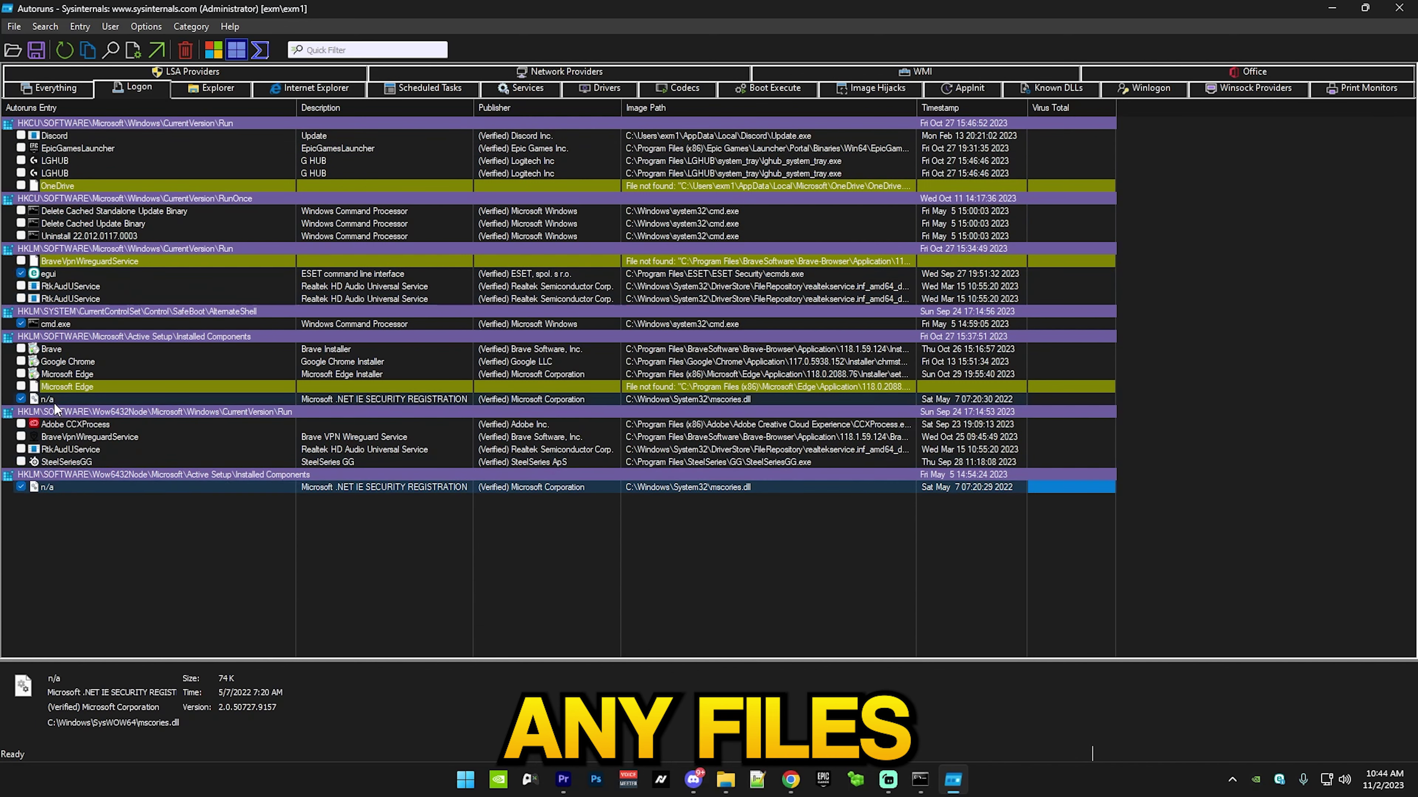
pyautogui.click(69, 386)
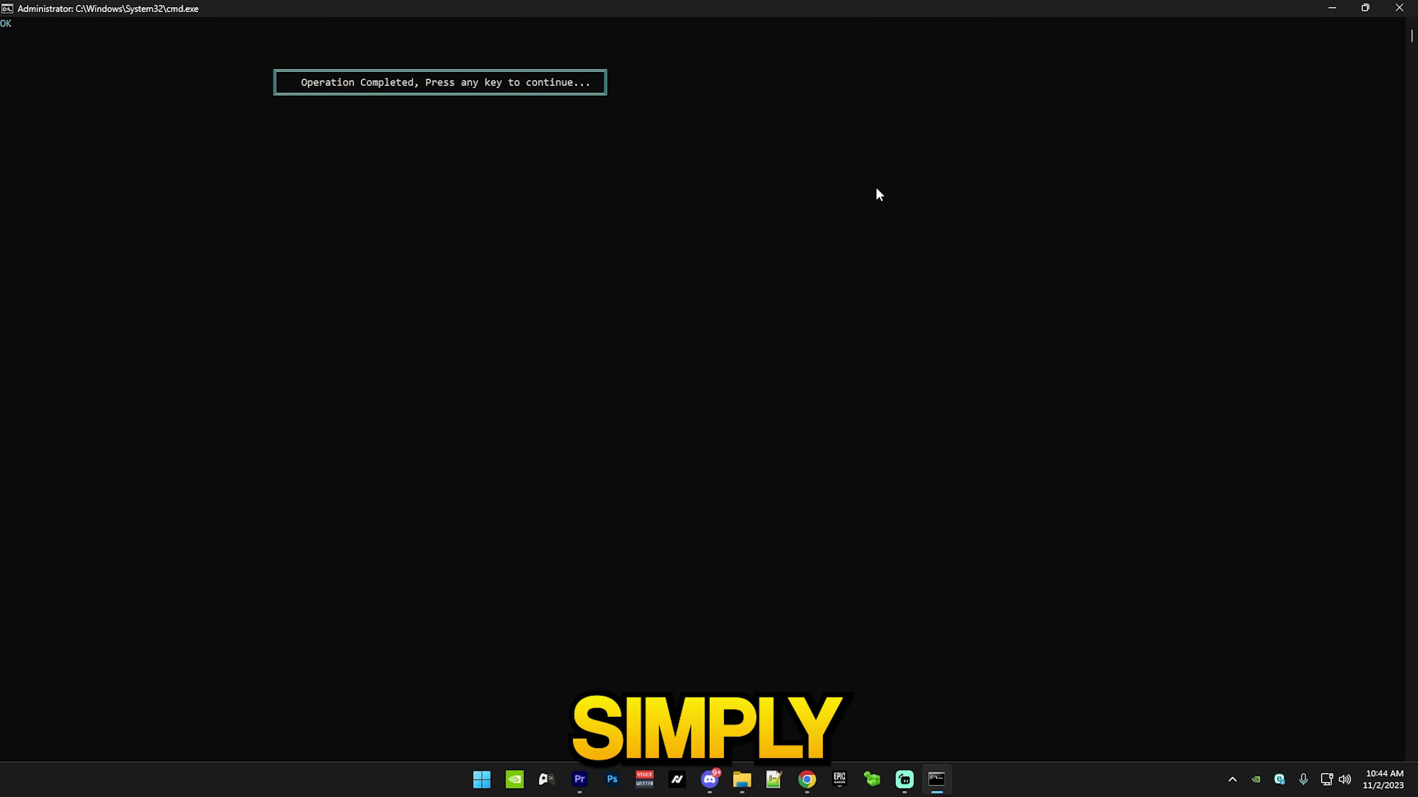
# With option 7 entered, confirm in Task Manager's GPU 0 page that the card is an NVIDIA GeForce RTX 3080
pyautogui.press('Return')
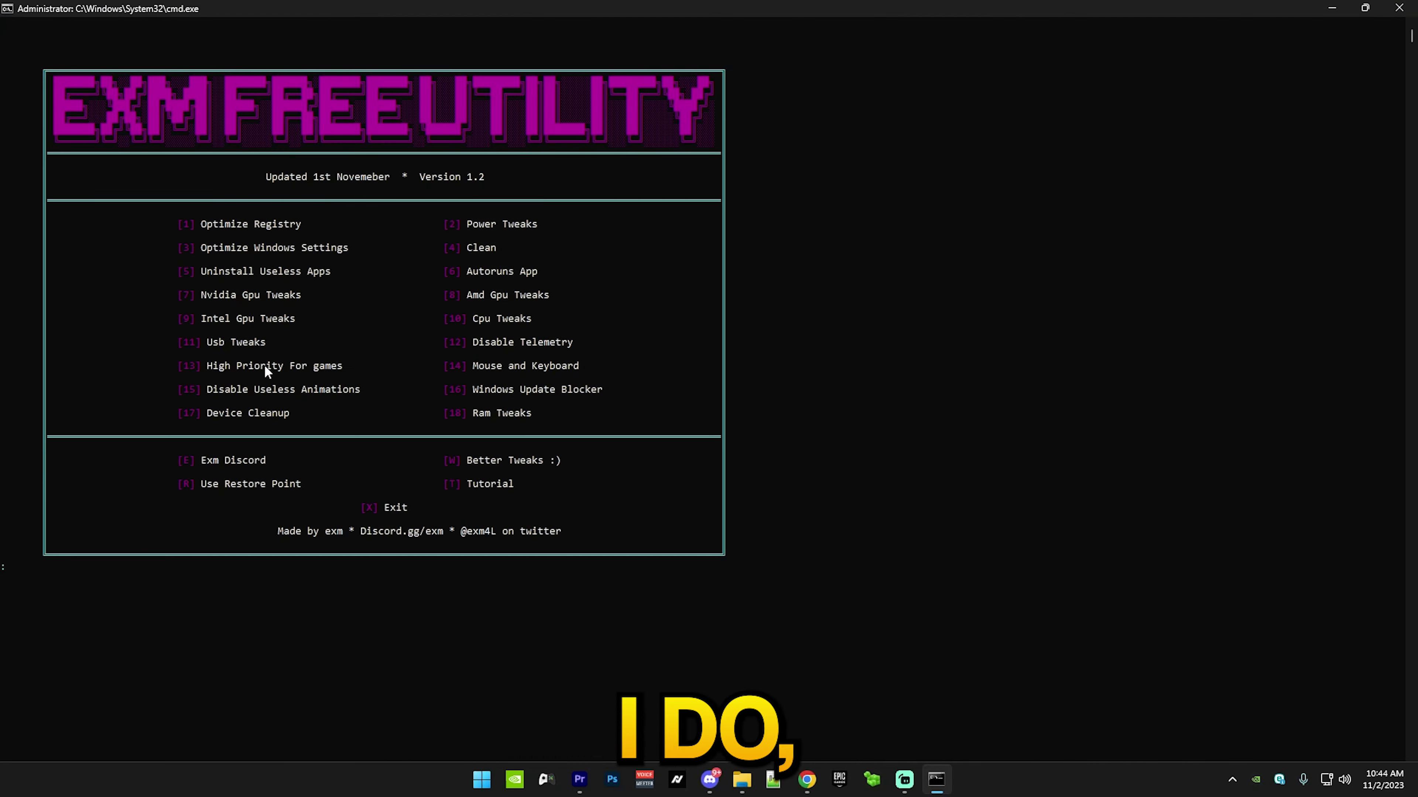
pyautogui.write('7')
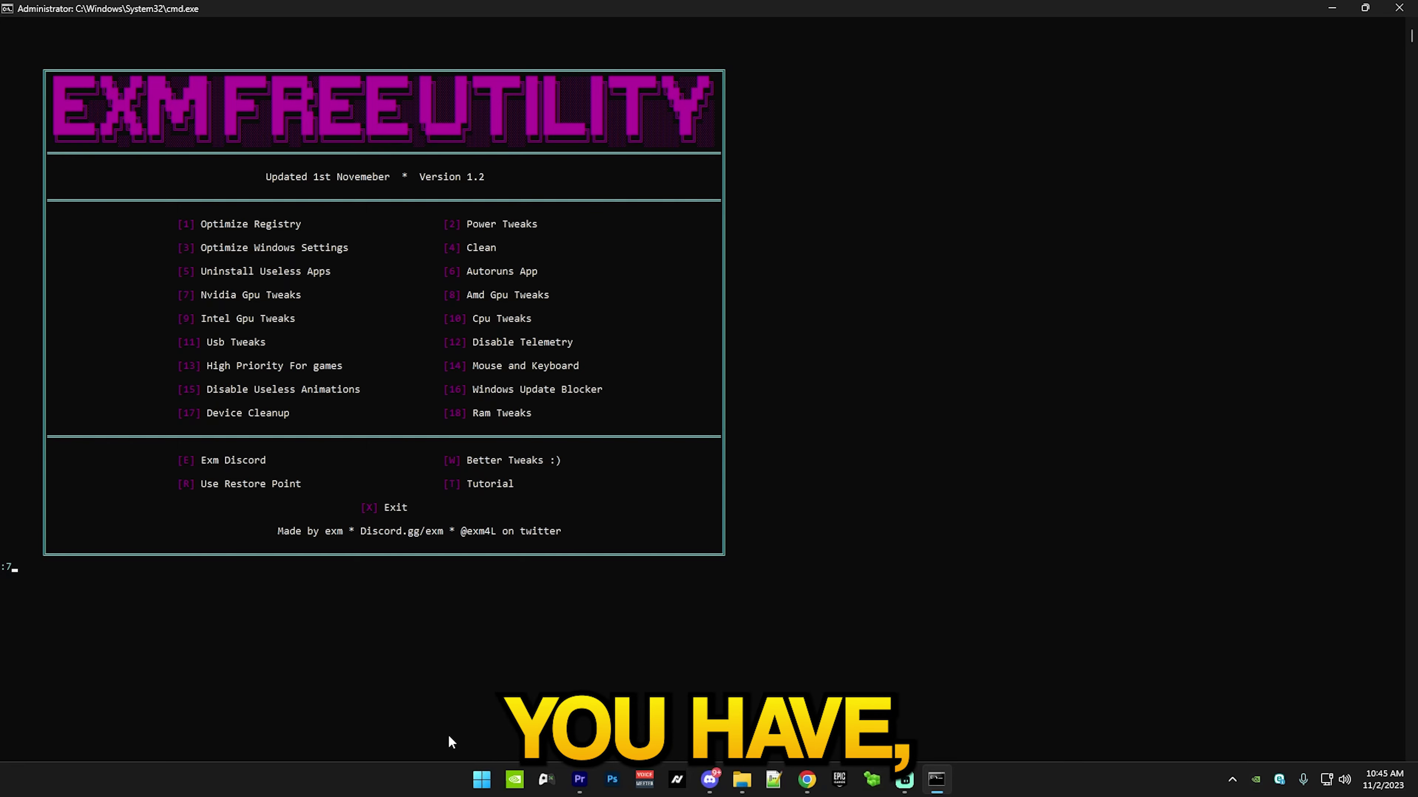
pyautogui.click(476, 781)
pyautogui.write('task manager')
pyautogui.press('Return')
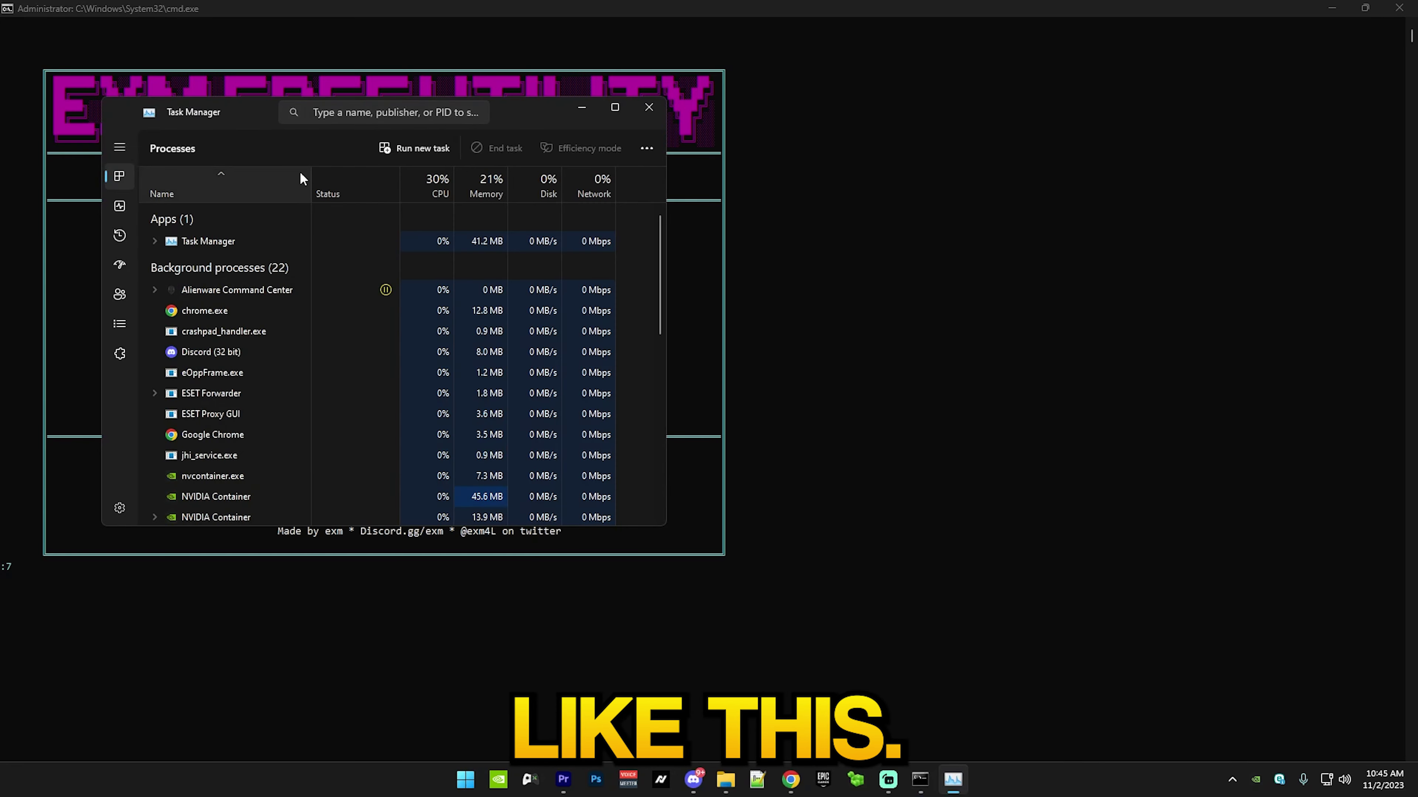
pyautogui.click(128, 213)
pyautogui.click(218, 431)
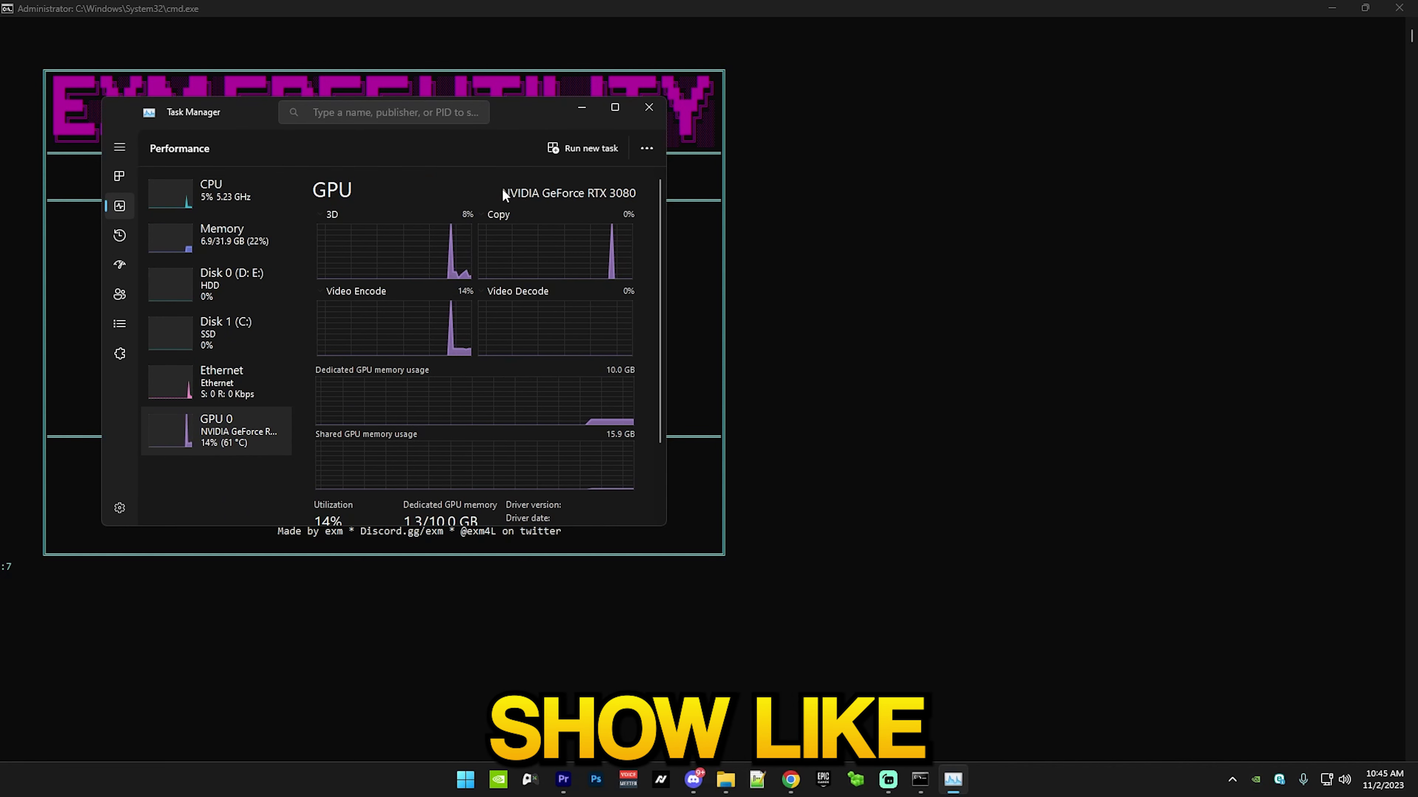
pyautogui.click(653, 108)
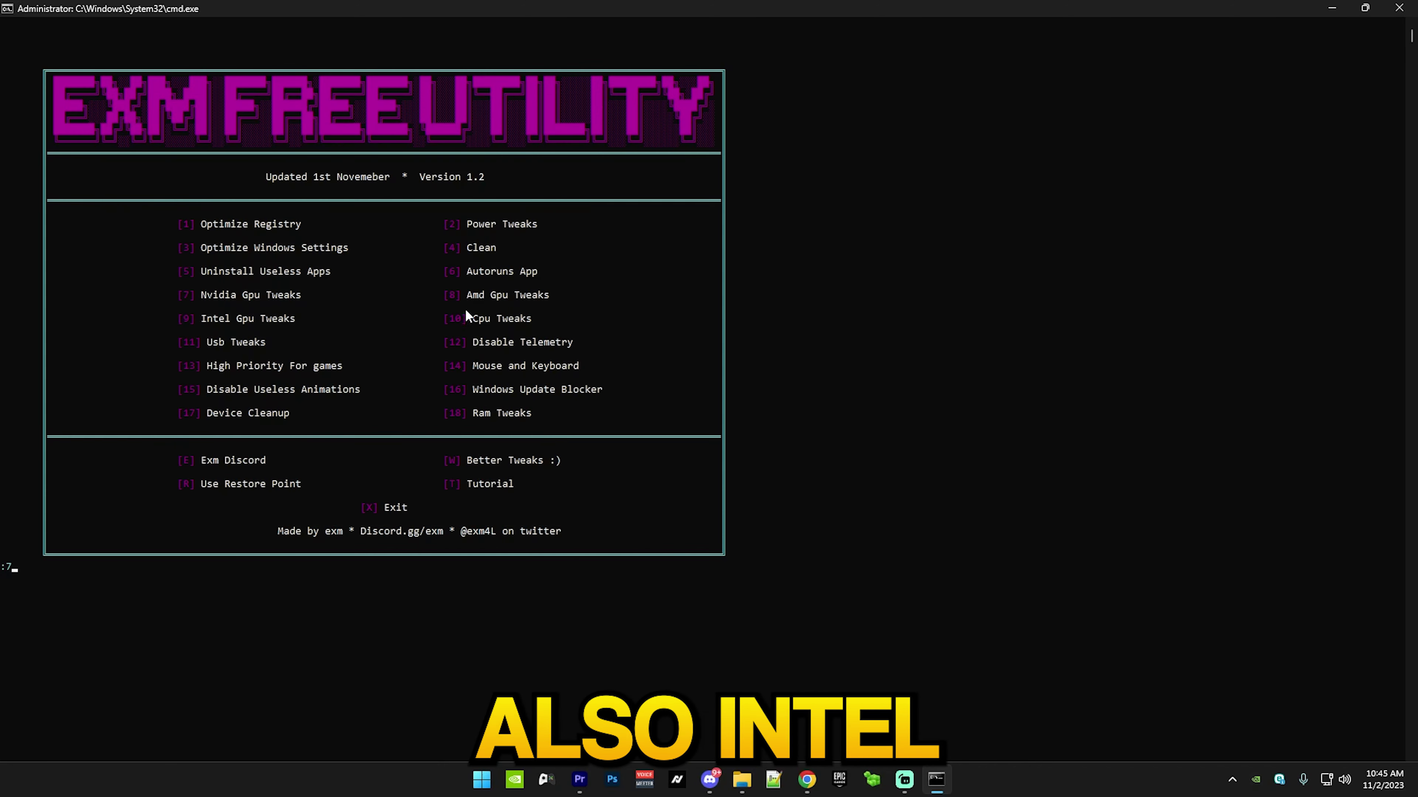
# Run option 7 Nvidia Gpu Tweaks, acknowledge the Profile Inspector import, and return to the menu
pyautogui.press('Return')
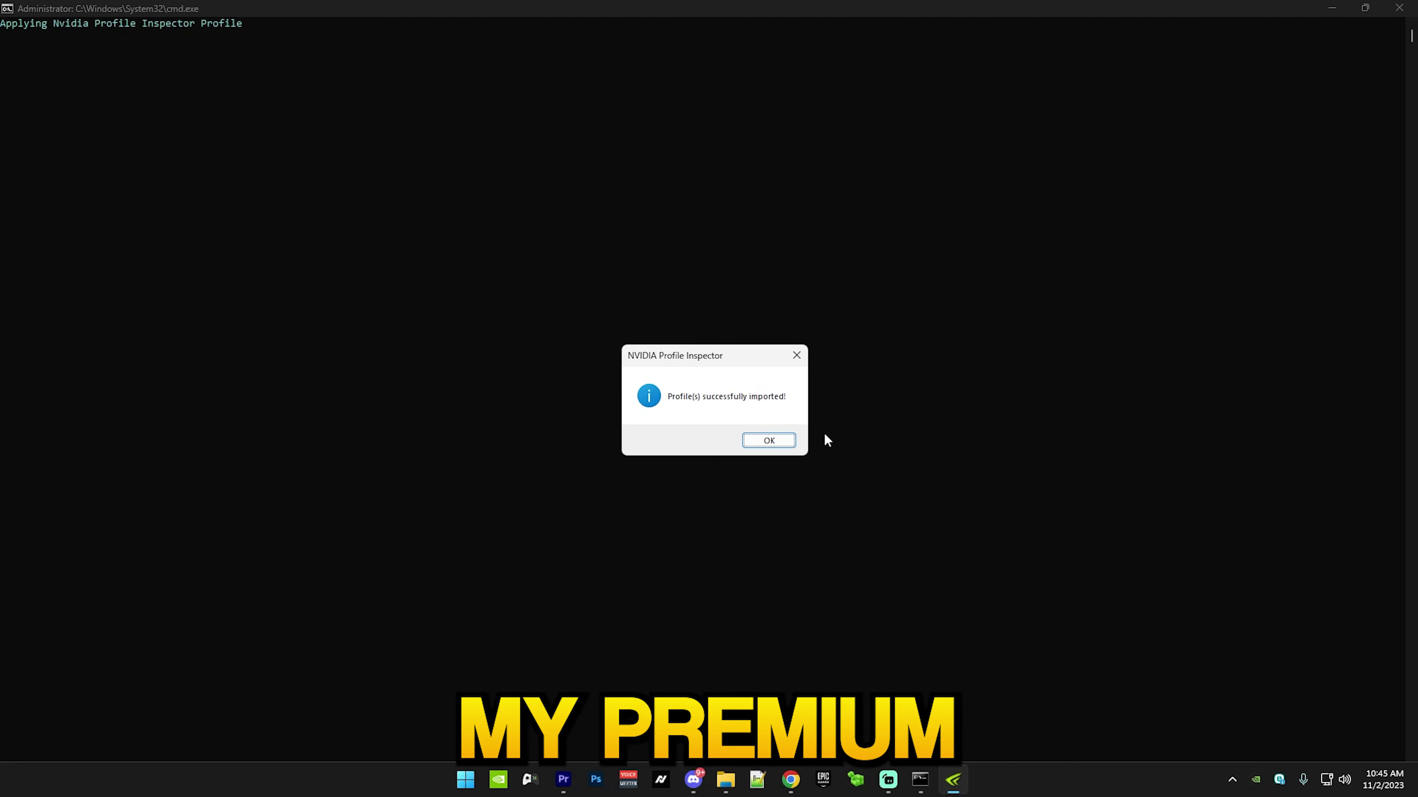
pyautogui.click(775, 441)
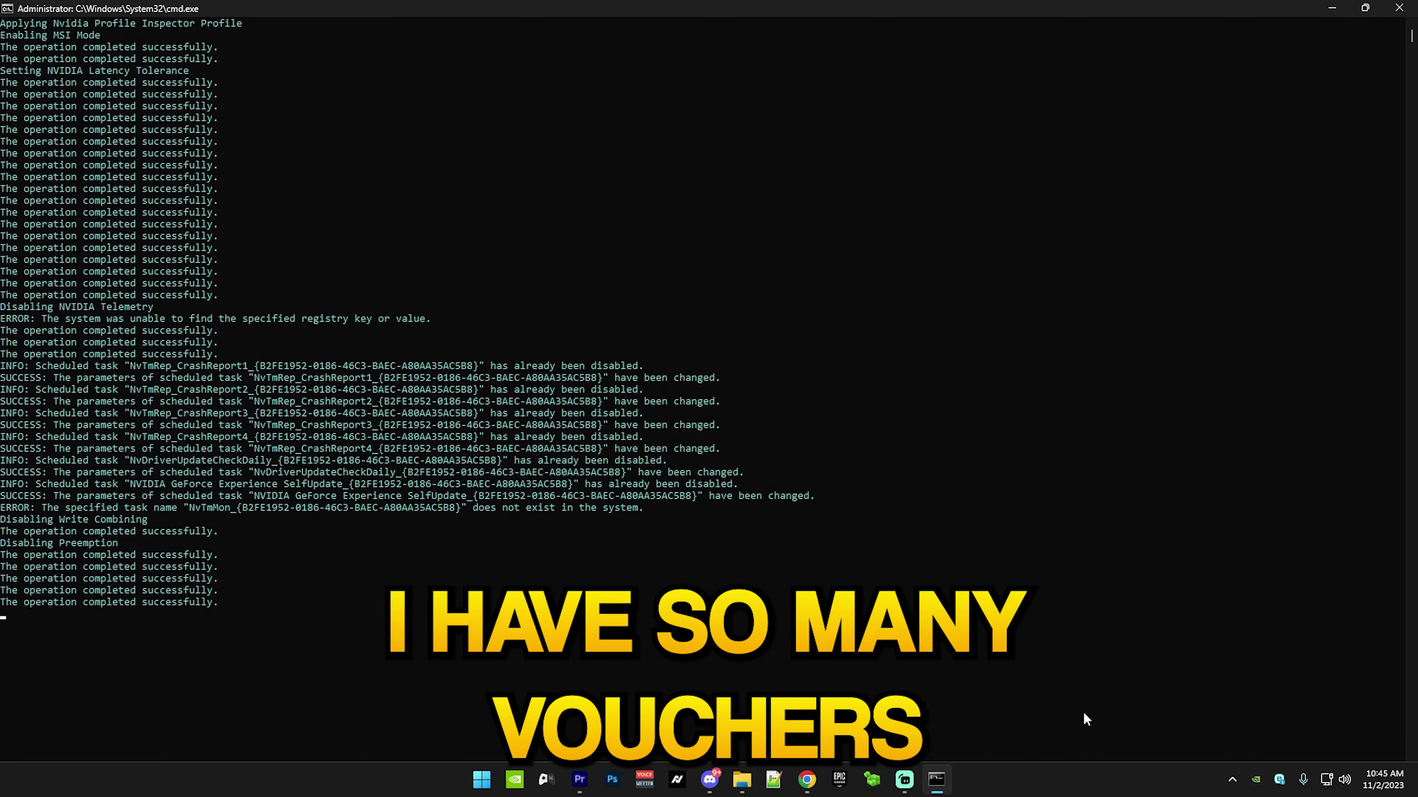
pyautogui.press('Return')
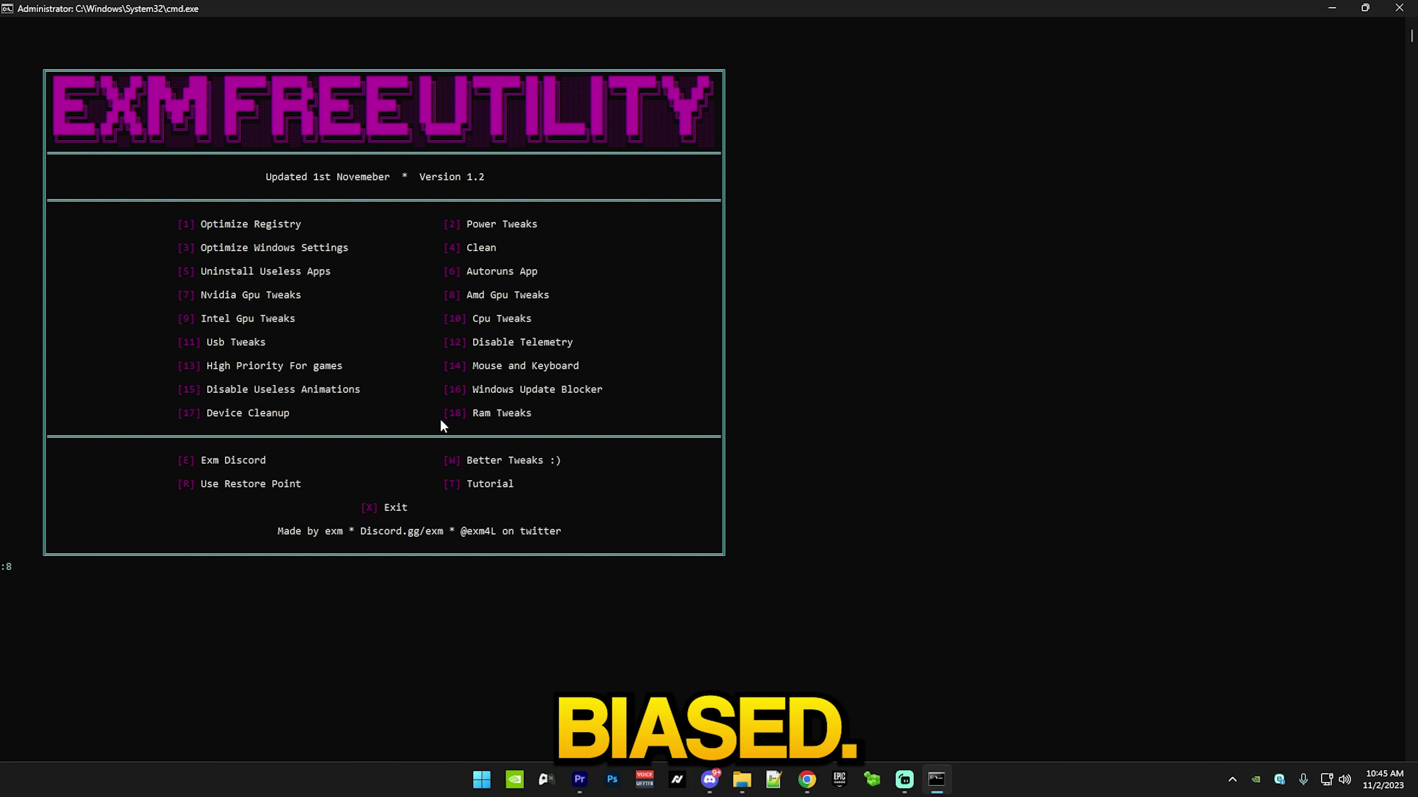
# Run option 8 Amd Gpu Tweaks, disabling Radeon Overlay and power gating, and return to the menu
pyautogui.press('Return')
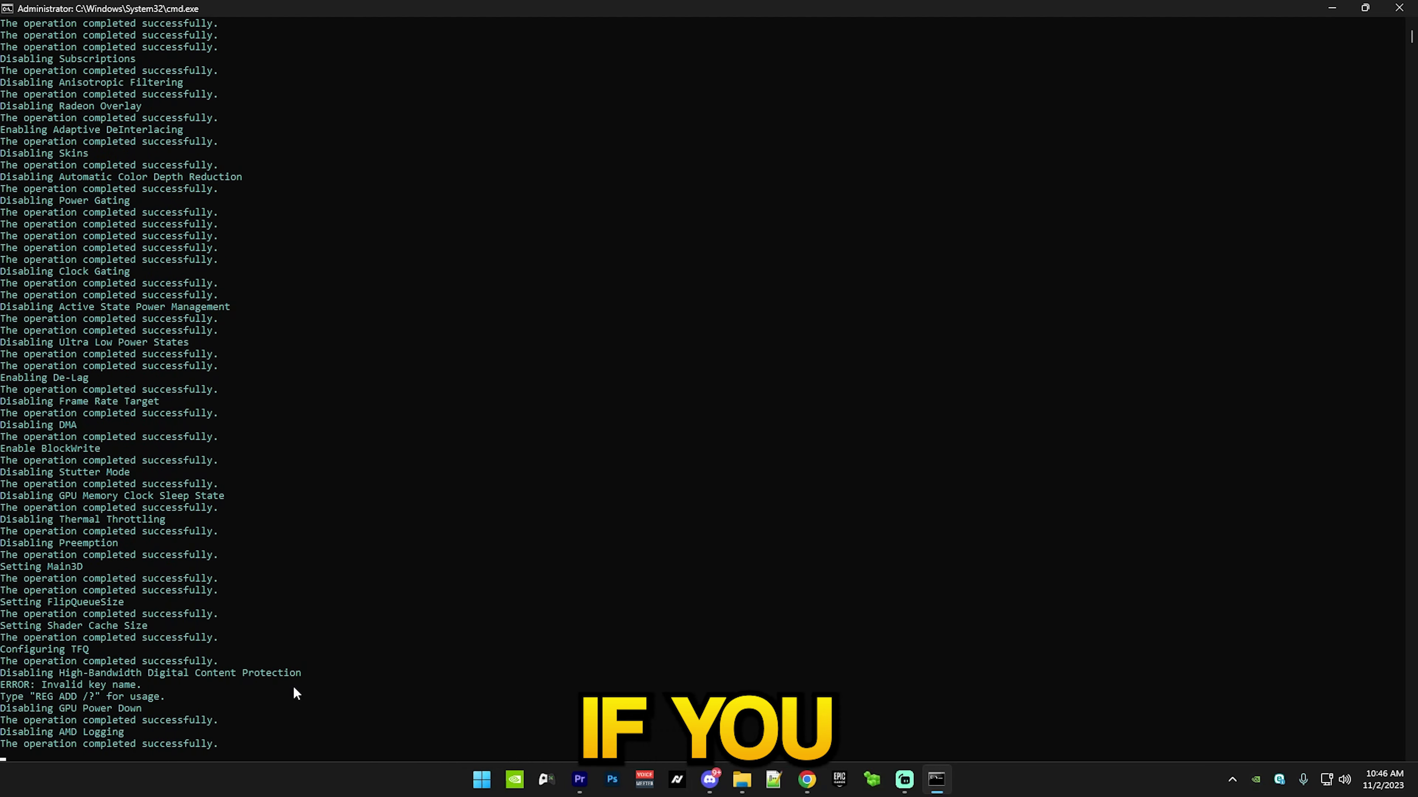
pyautogui.press('Return')
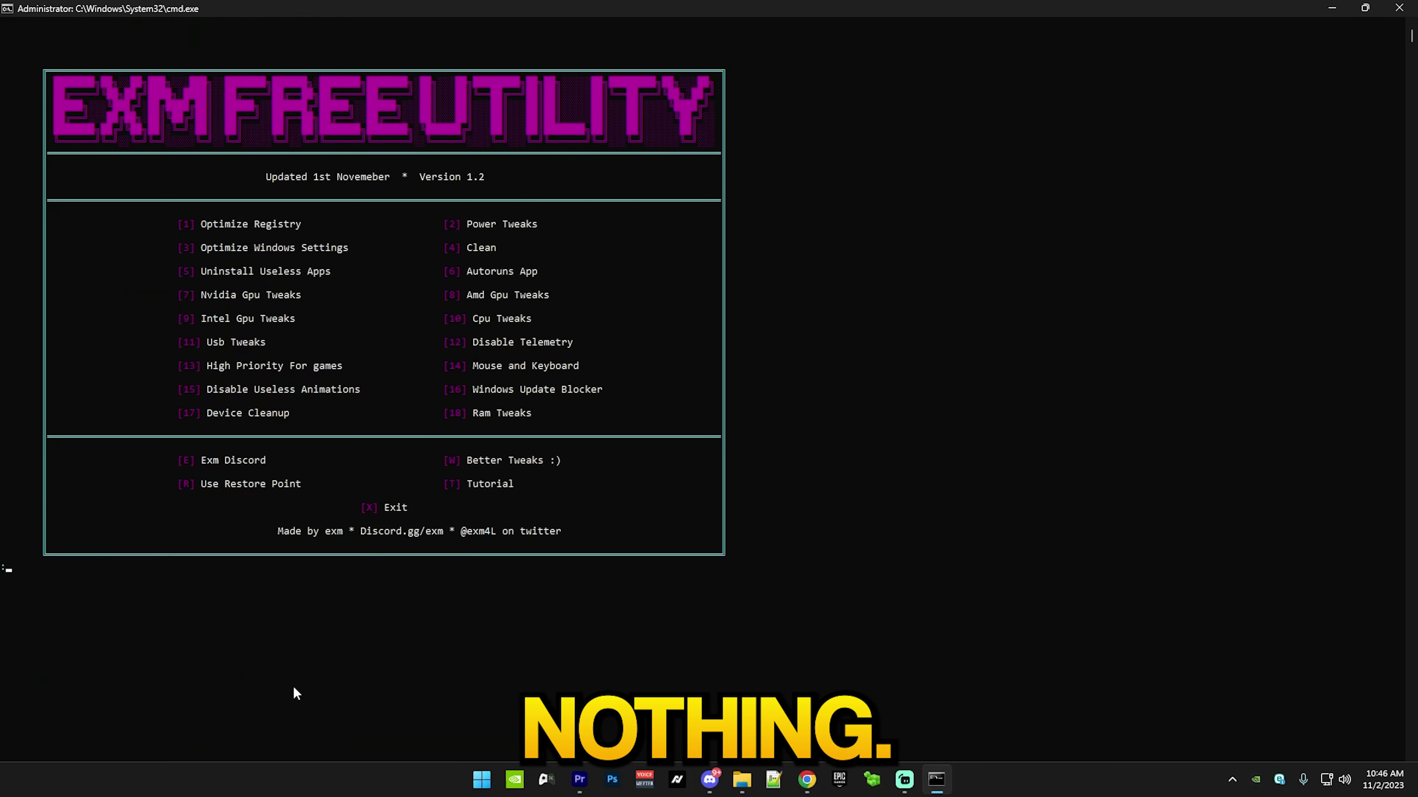
# Clear the text selections in the console output to exit mark mode
pyautogui.moveTo(468, 300); pyautogui.dragTo(414, 295)
pyautogui.click(564, 305)
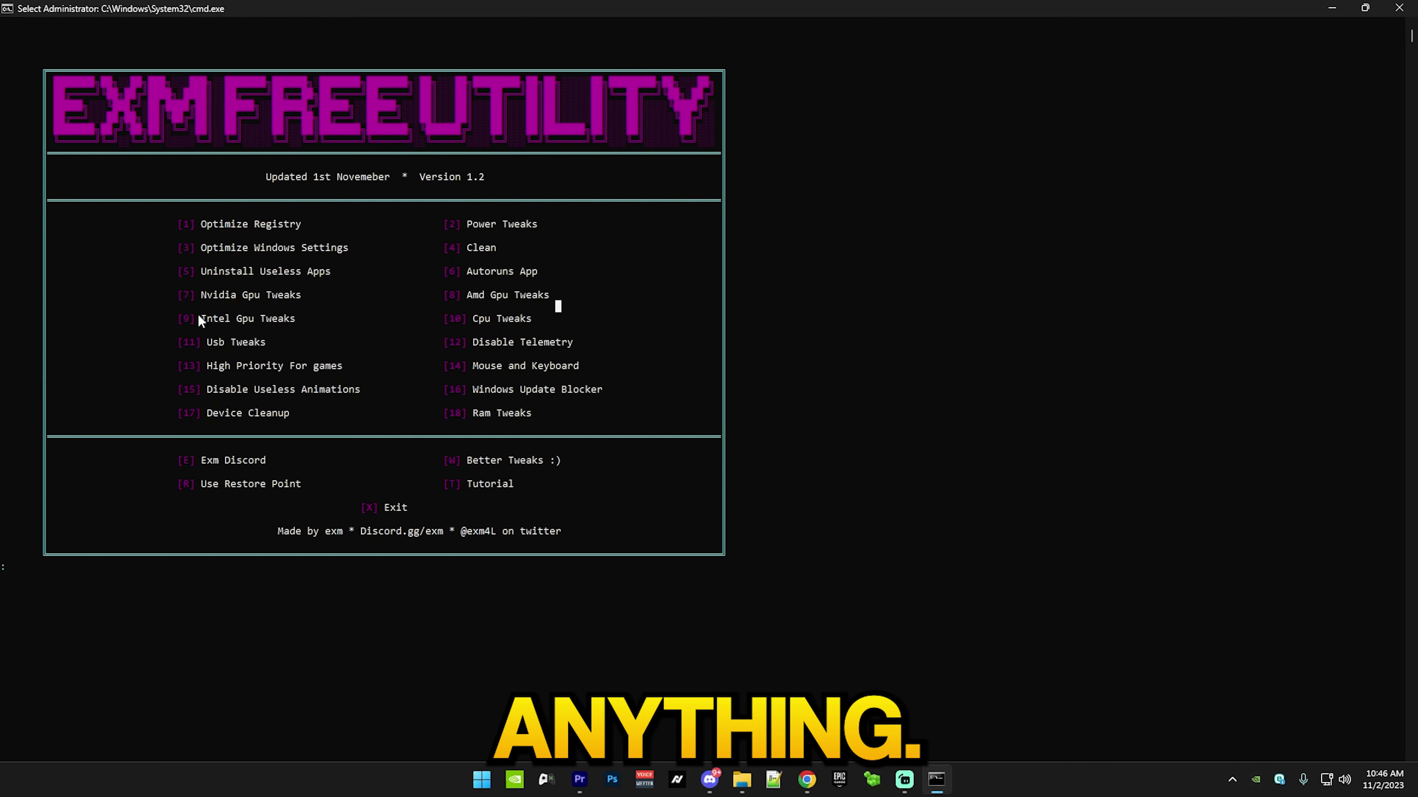
pyautogui.click(292, 316)
pyautogui.moveTo(202, 315); pyautogui.dragTo(304, 306)
pyautogui.click(304, 306)
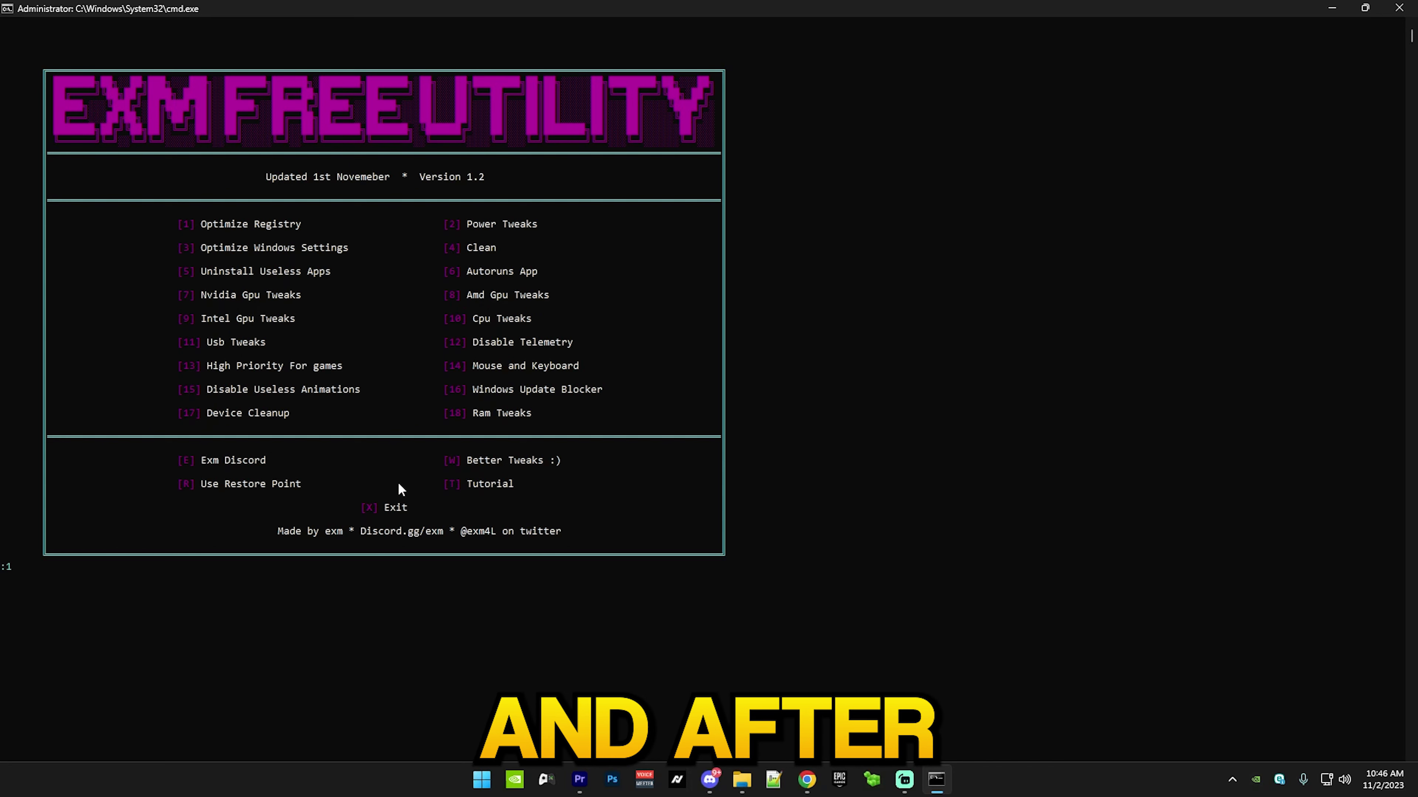
# Run option 10 Cpu Tweaks to disable core parking and throttle states, then return to the menu
pyautogui.write('10')
pyautogui.press('Return')
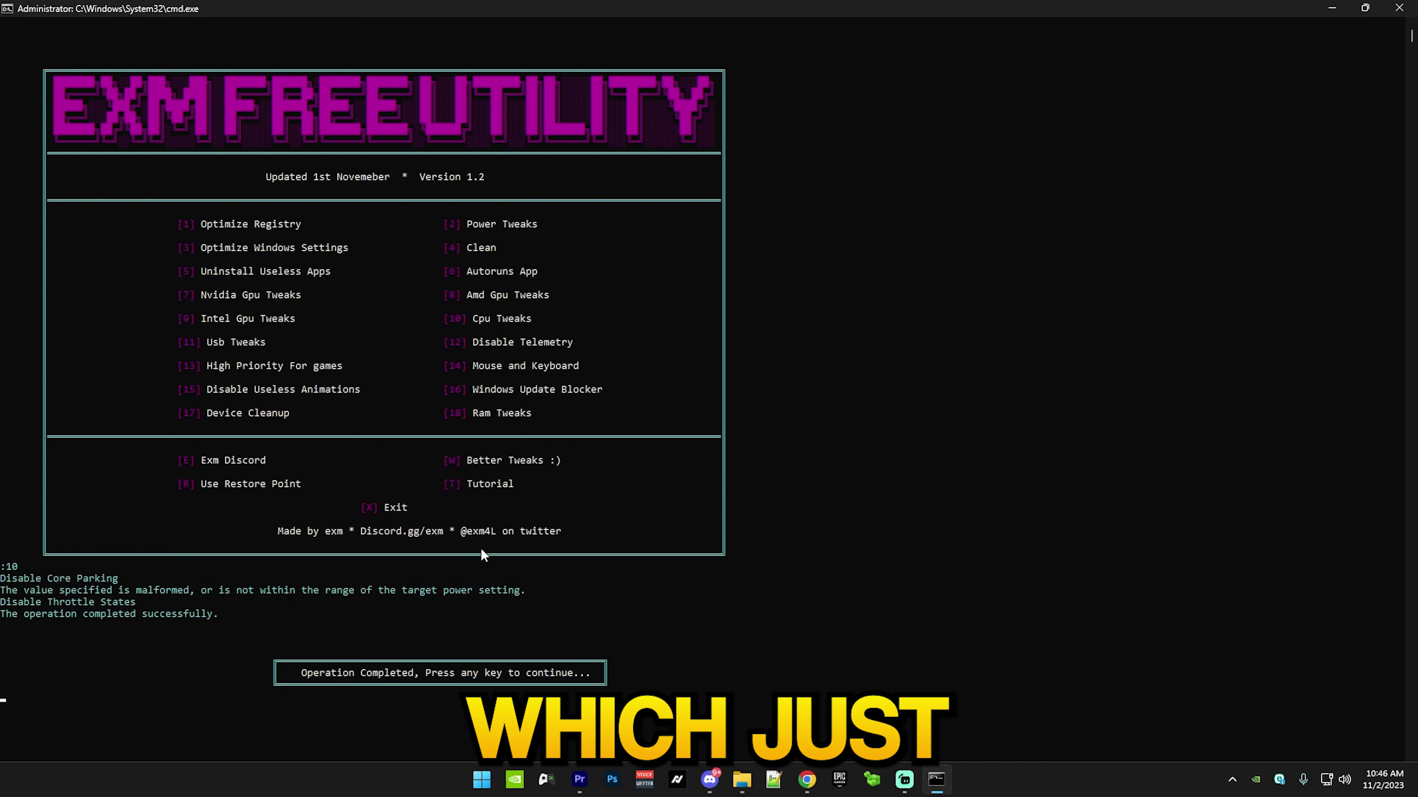
pyautogui.moveTo(148, 576); pyautogui.dragTo(379, 578)
pyautogui.click(310, 590)
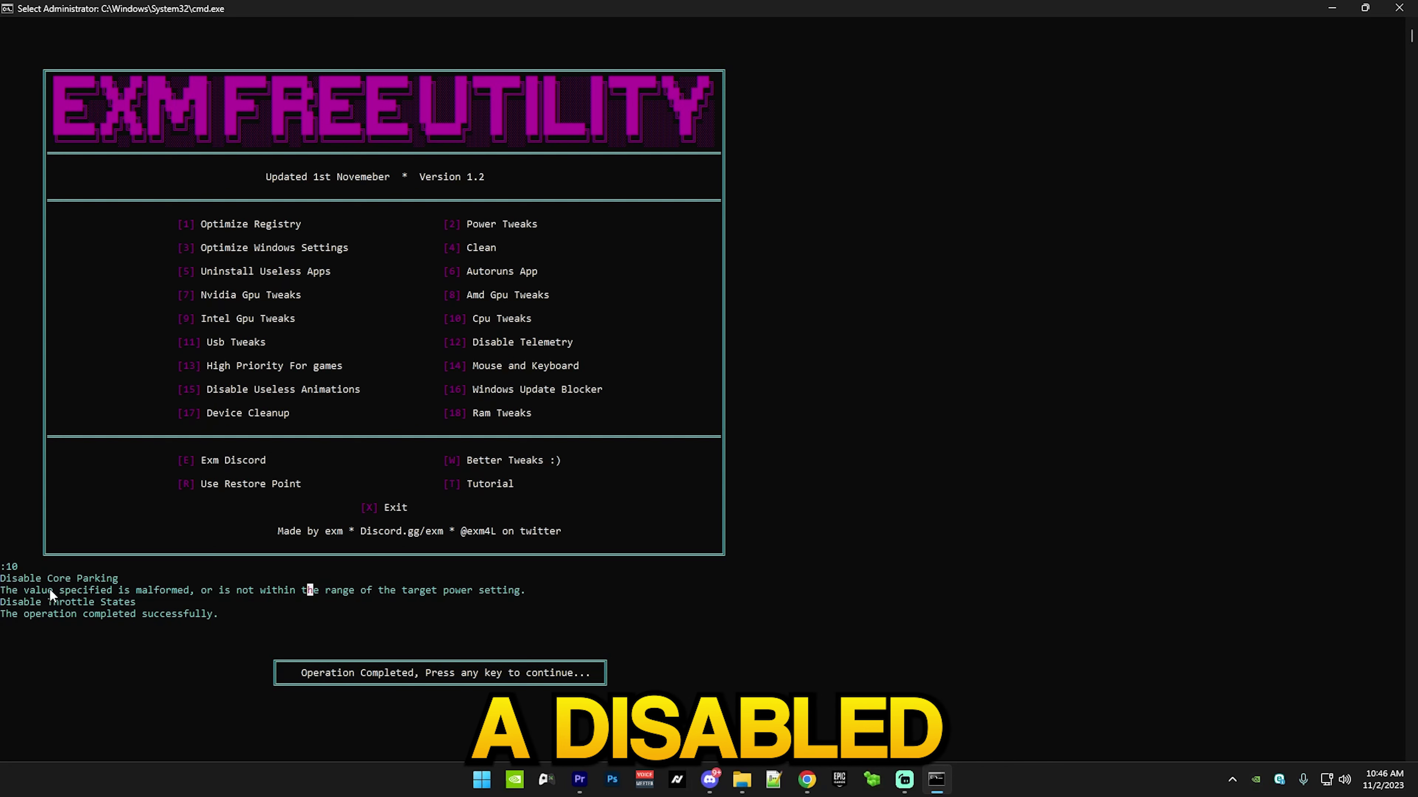
pyautogui.click(115, 650)
pyautogui.press('Escape')
pyautogui.press('Return')
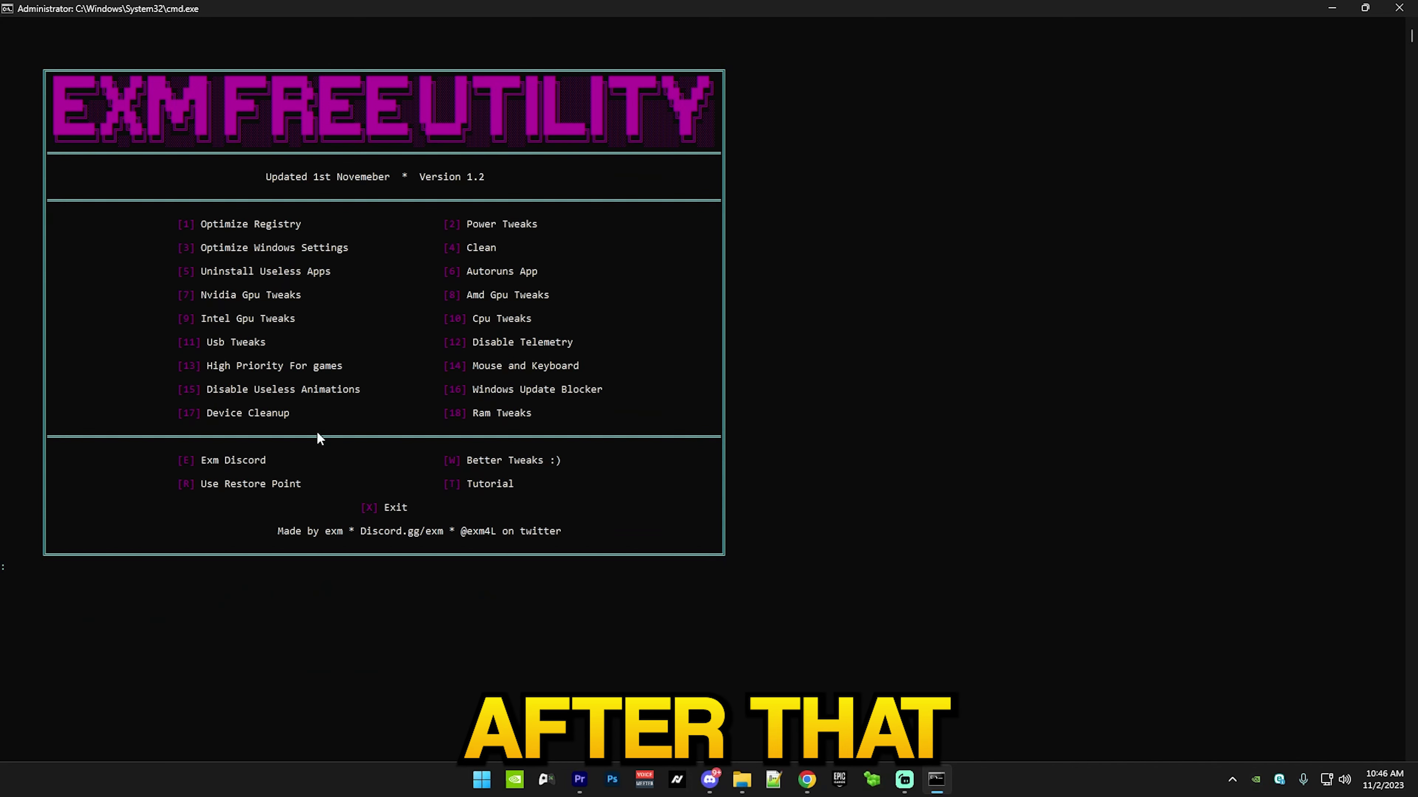
# Run option 11 Usb Tweaks and return to the menu
pyautogui.write('11')
pyautogui.press('Return')
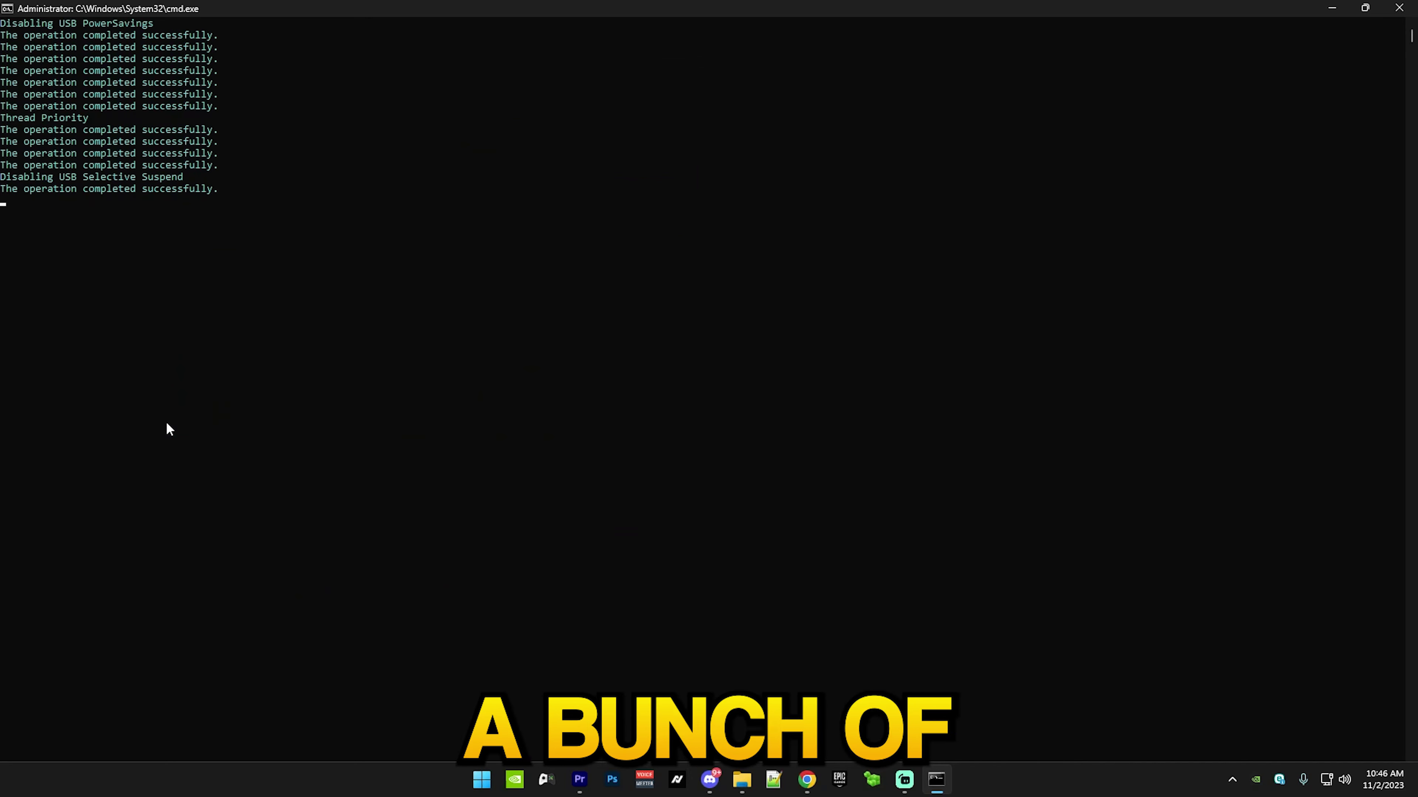
pyautogui.press('Return')
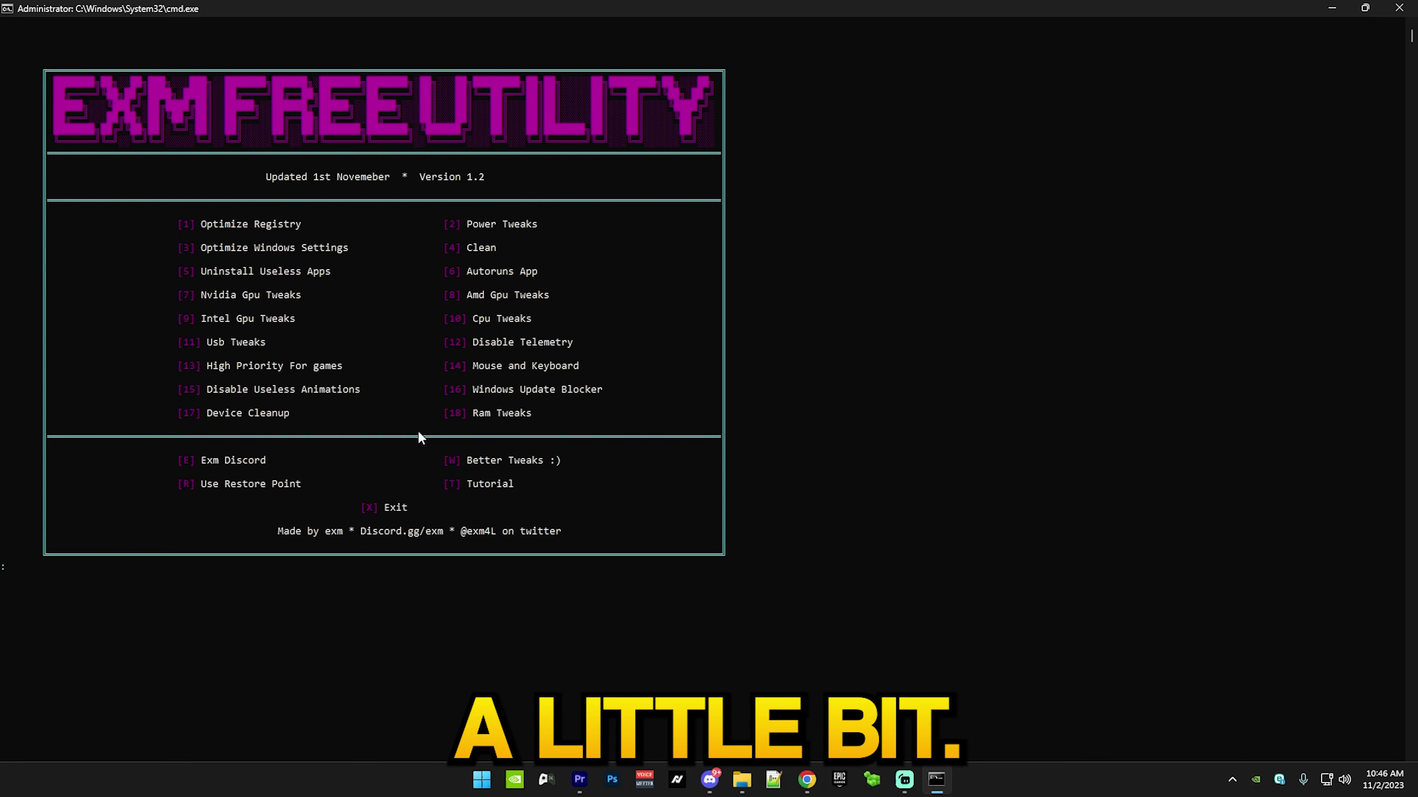
# Run option 12 Disable Telemetry and review the missing-task ERROR lines in its output
pyautogui.write('12')
pyautogui.press('Return')
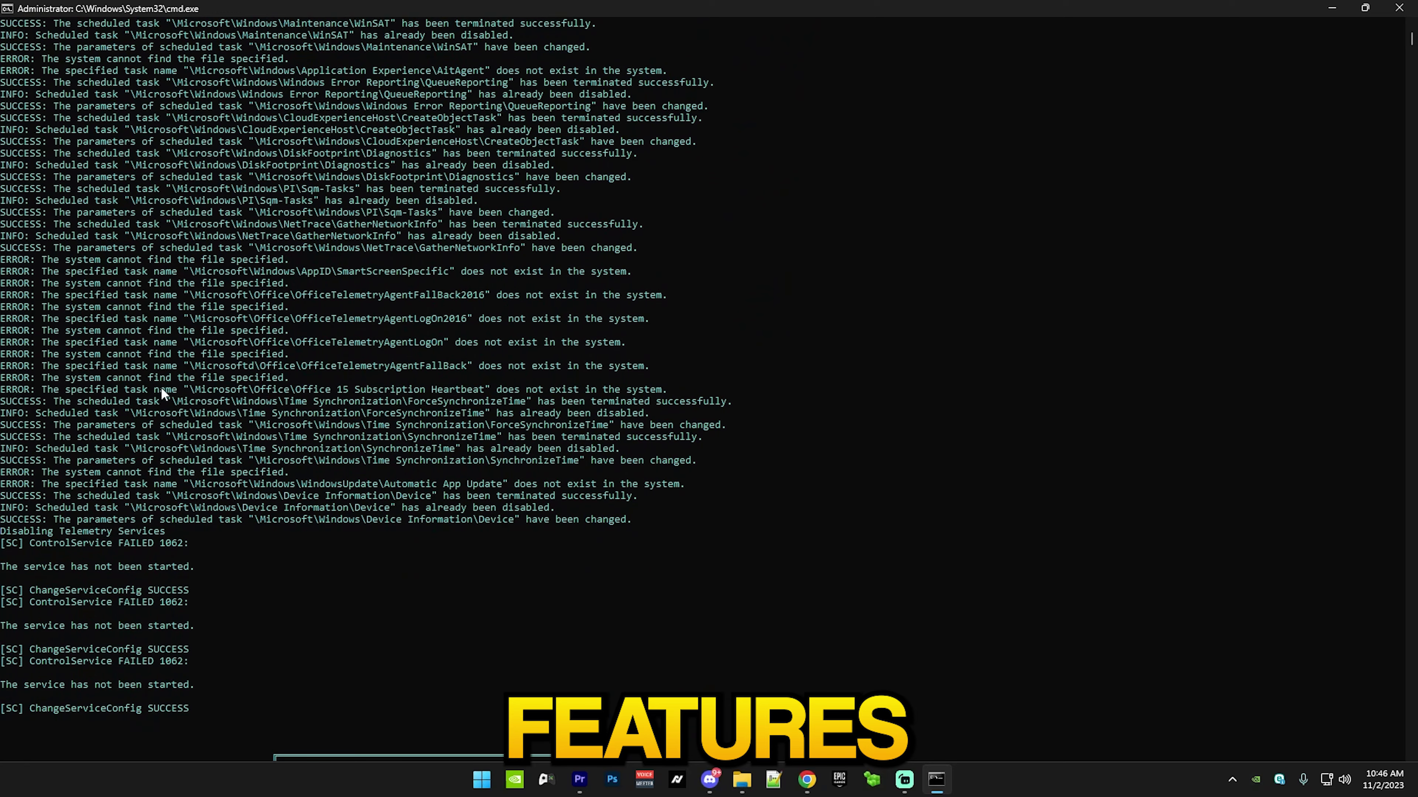
pyautogui.moveTo(5, 118); pyautogui.dragTo(620, 229)
pyautogui.click(657, 223)
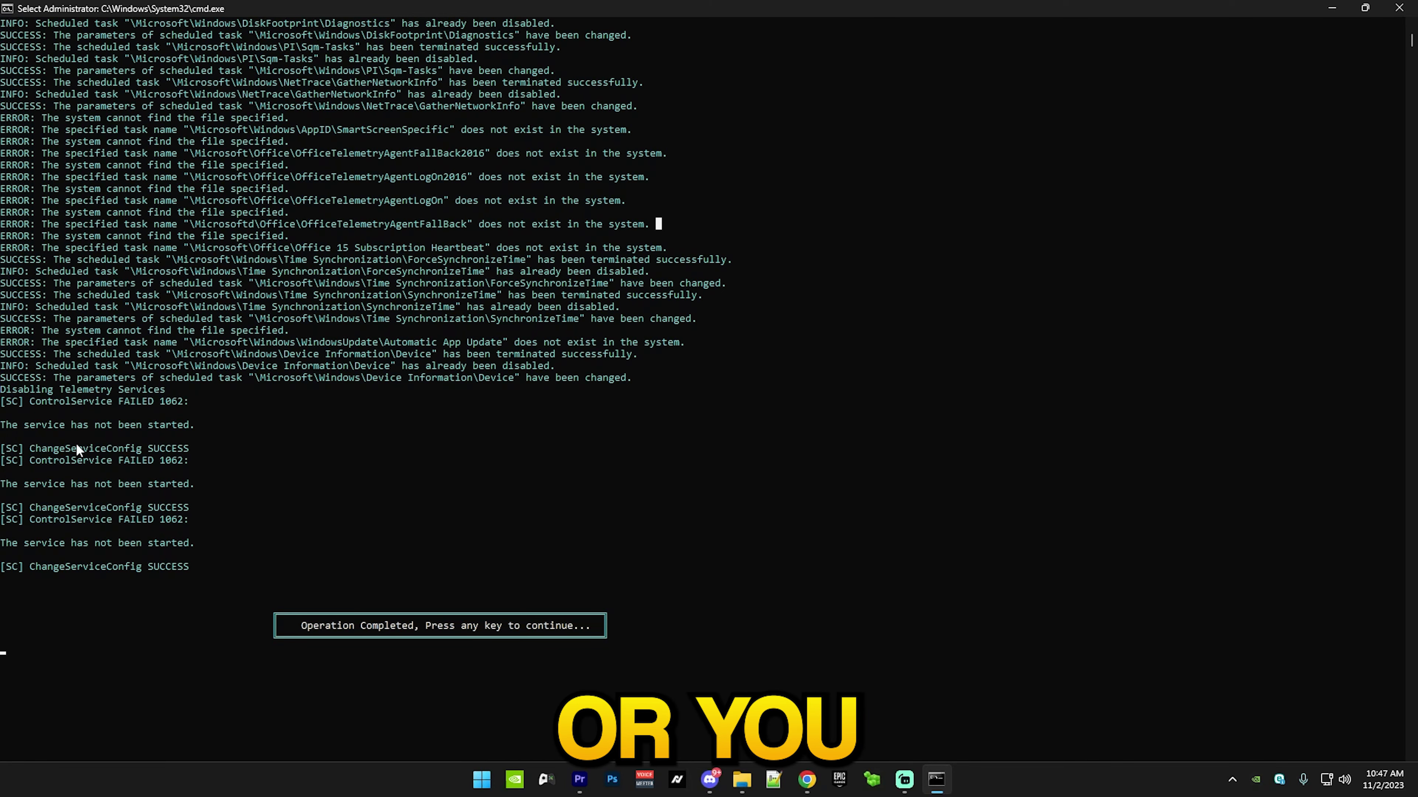
pyautogui.scroll(17, 449, 494)
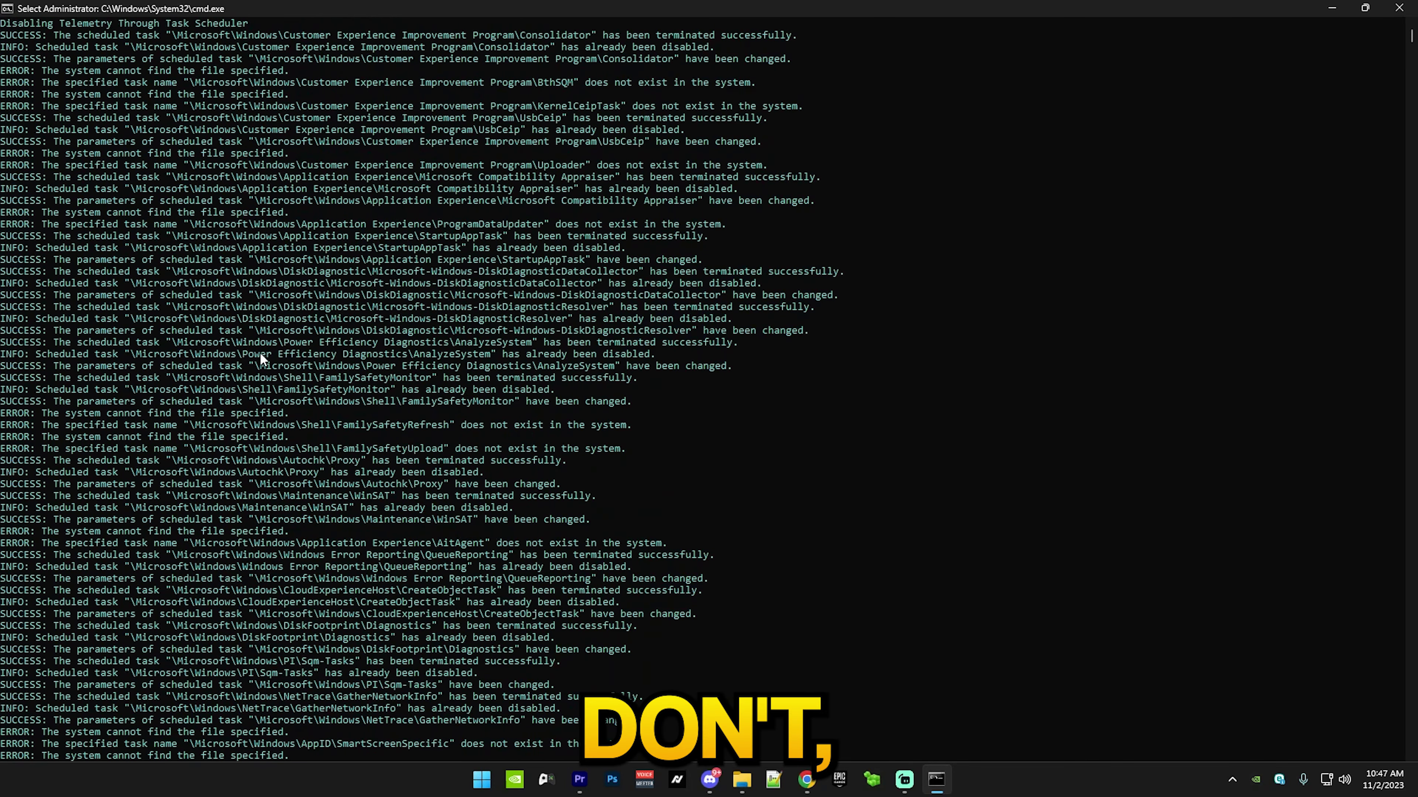
pyautogui.scroll(-17, 288, 611)
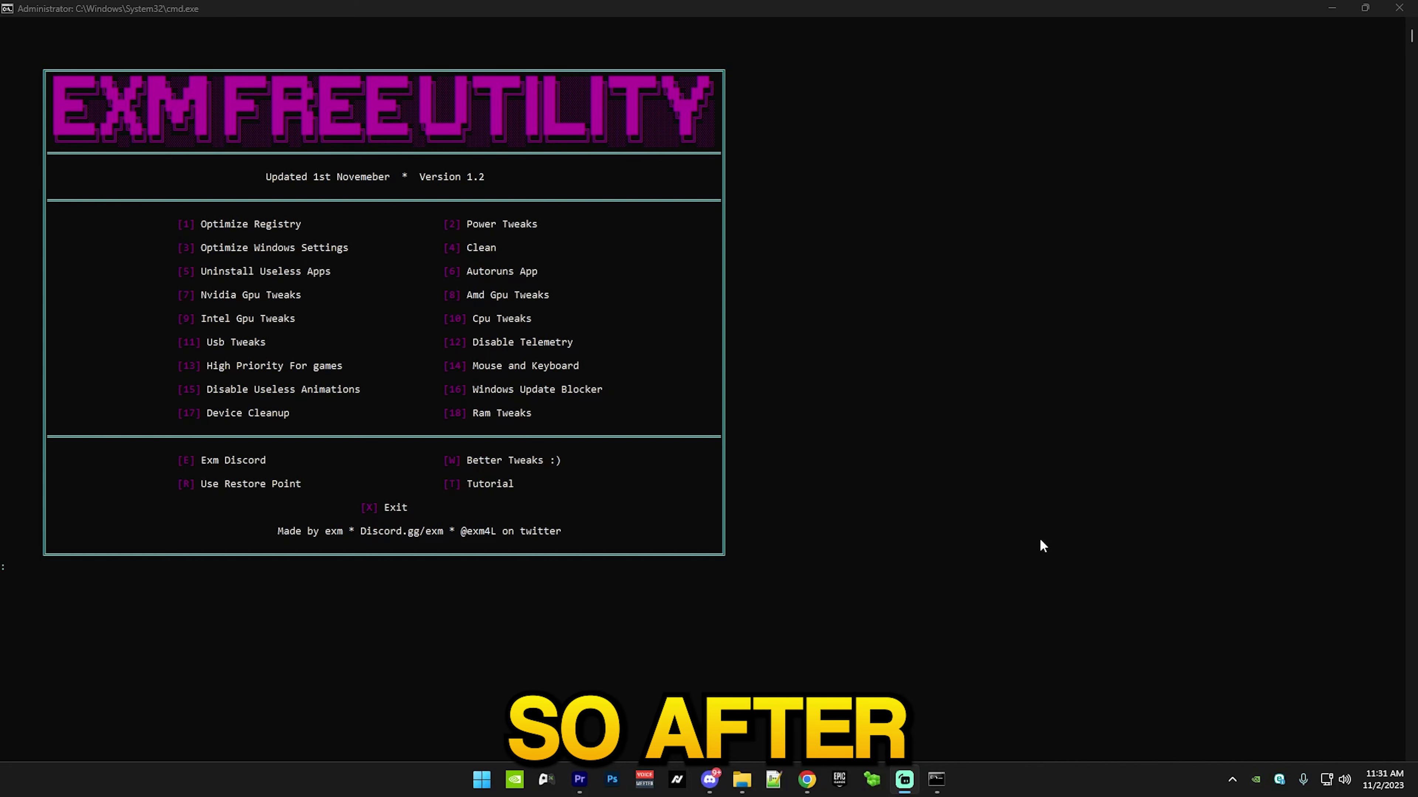
# Give Fortnite high CPU priority through option 13, High Priority For games, choice 1
pyautogui.click(210, 372)
pyautogui.click(377, 689)
pyautogui.write('13')
pyautogui.press('Return')
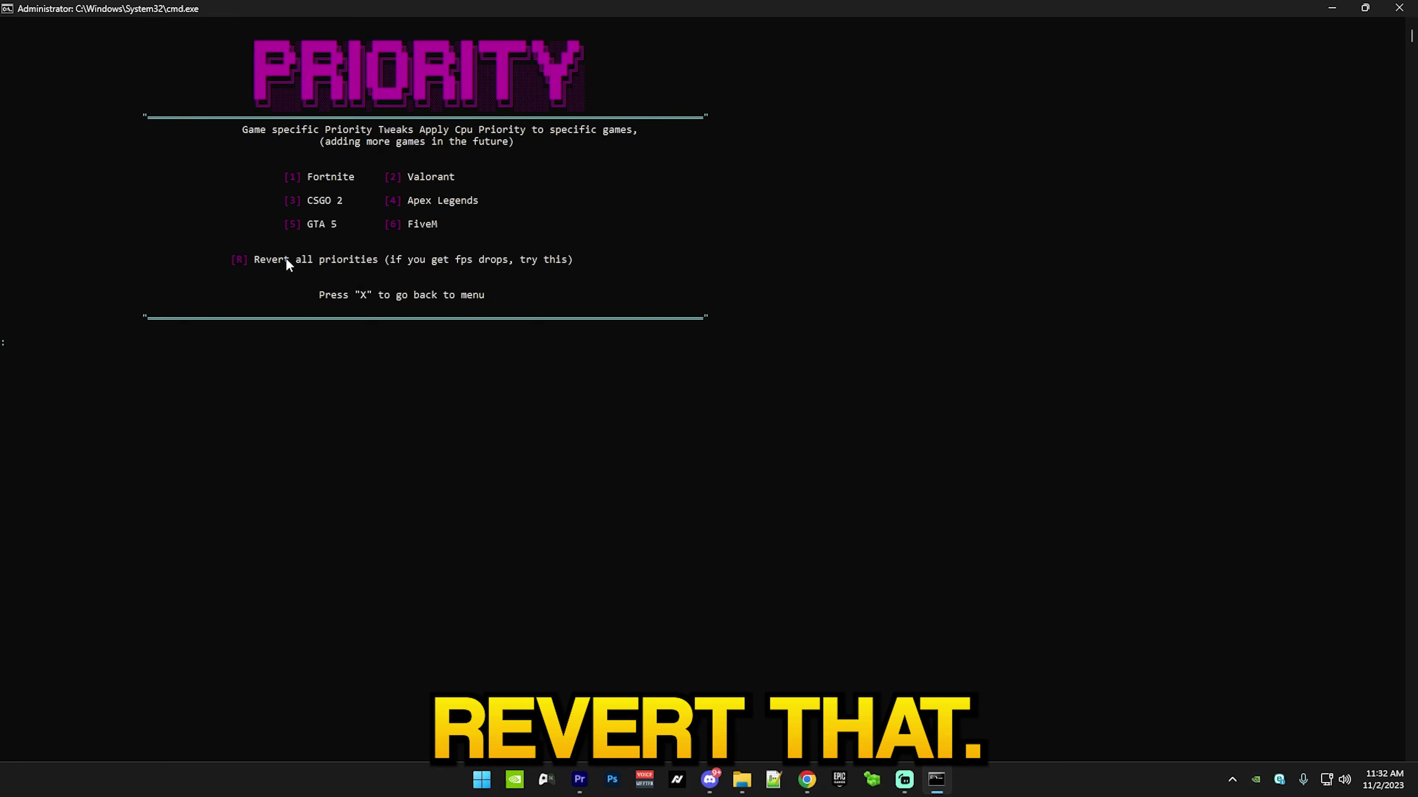
pyautogui.write('1')
pyautogui.press('Return')
pyautogui.press('Return')
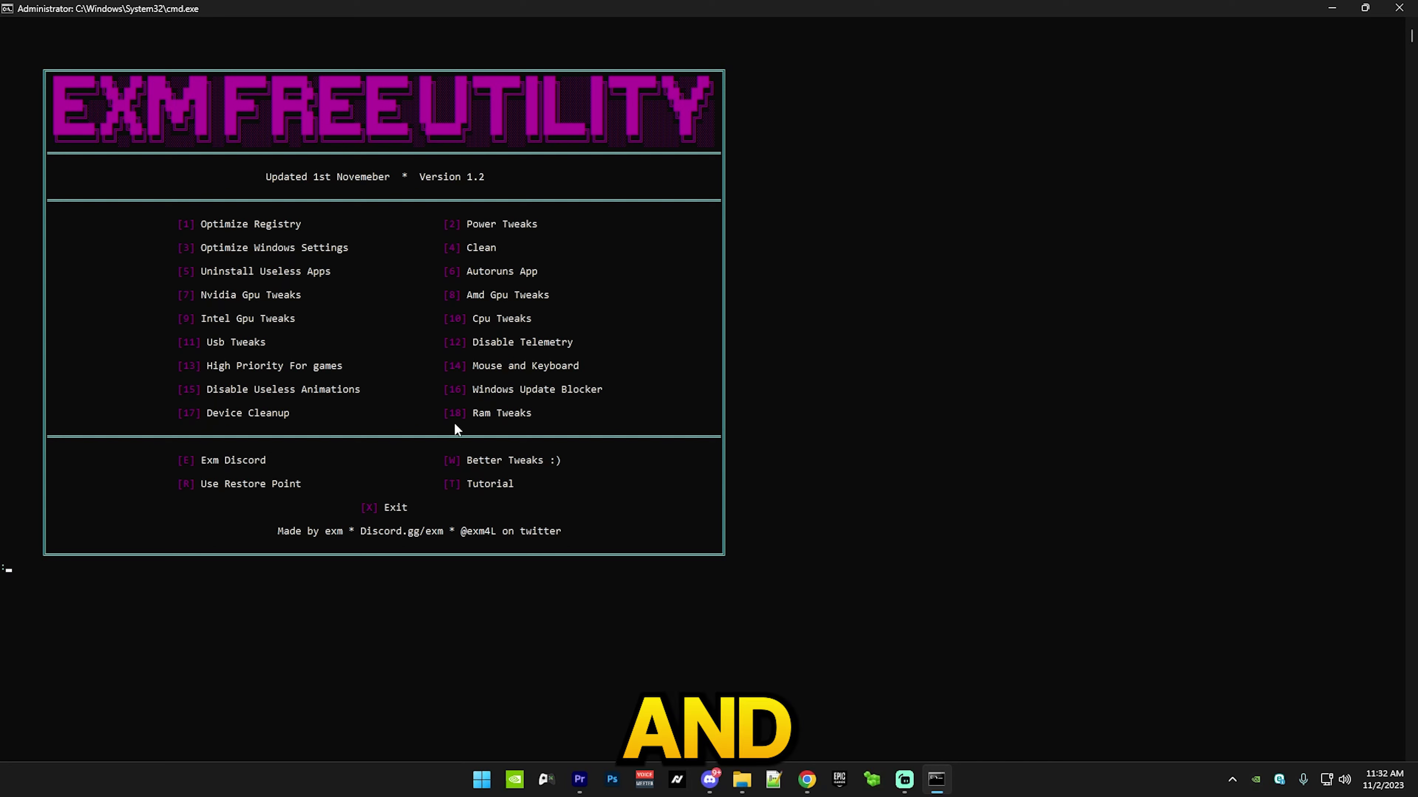
# Run Disable Useless Animations and set visual effects to Custom, keeping only smooth font edges and thumbnails
pyautogui.write('14')
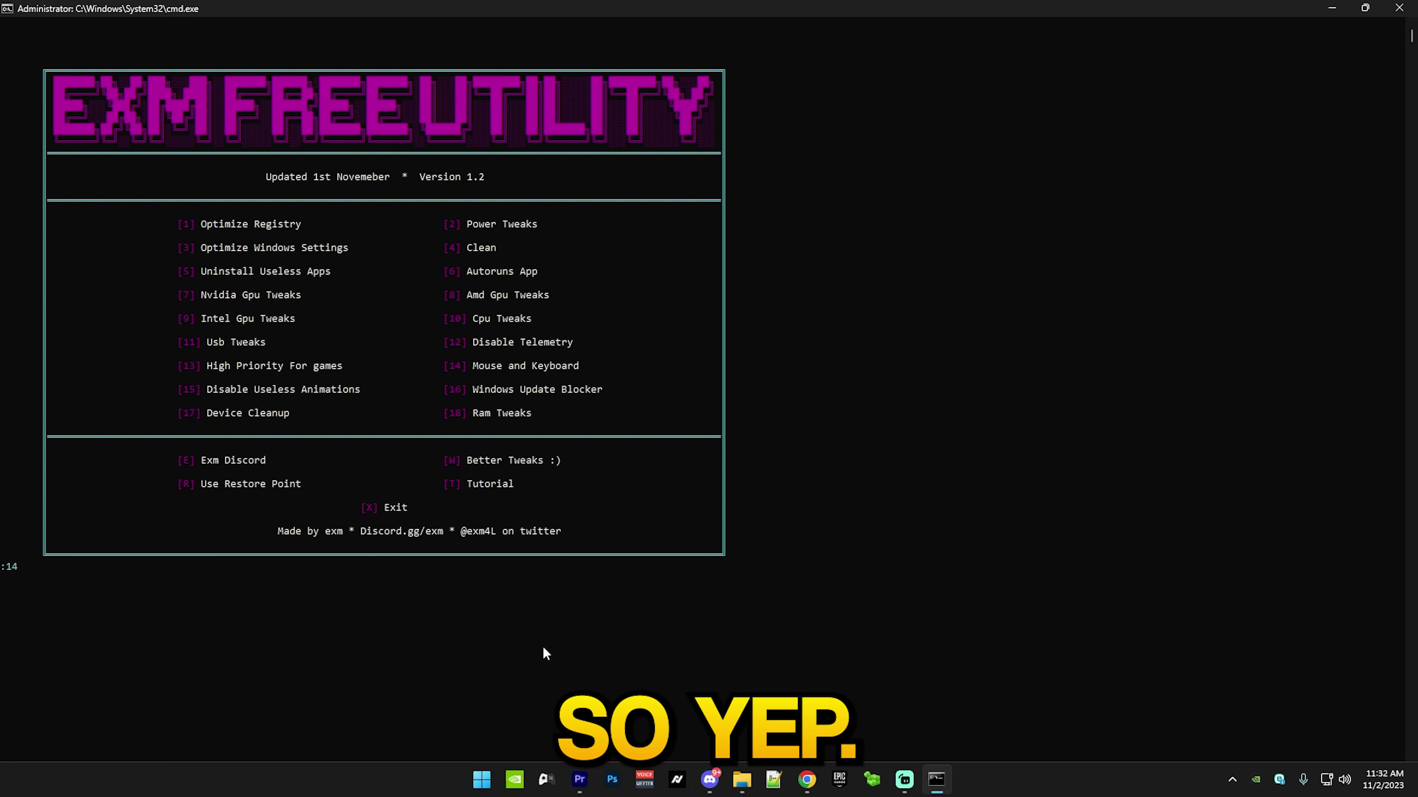
pyautogui.press('BackSpace')
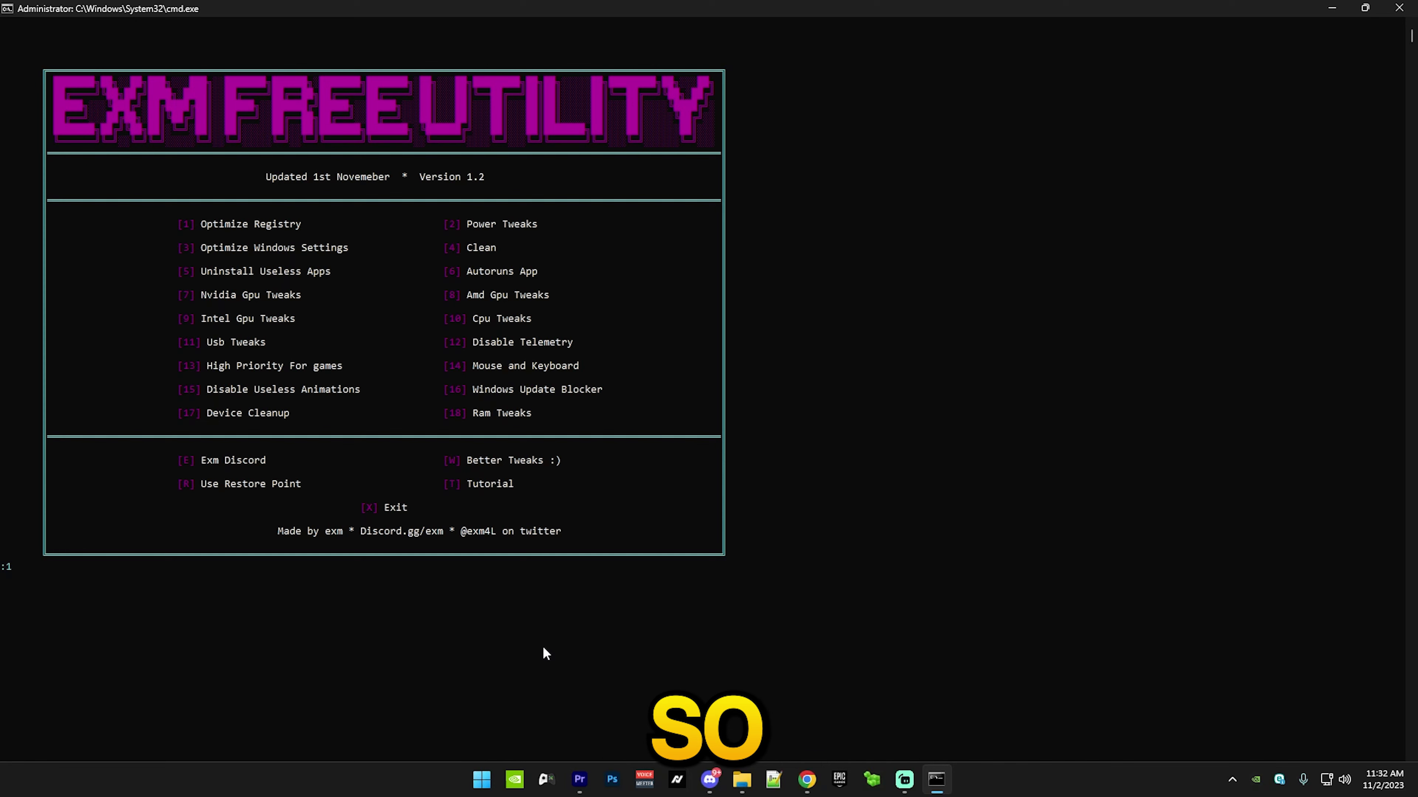
pyautogui.write('5')
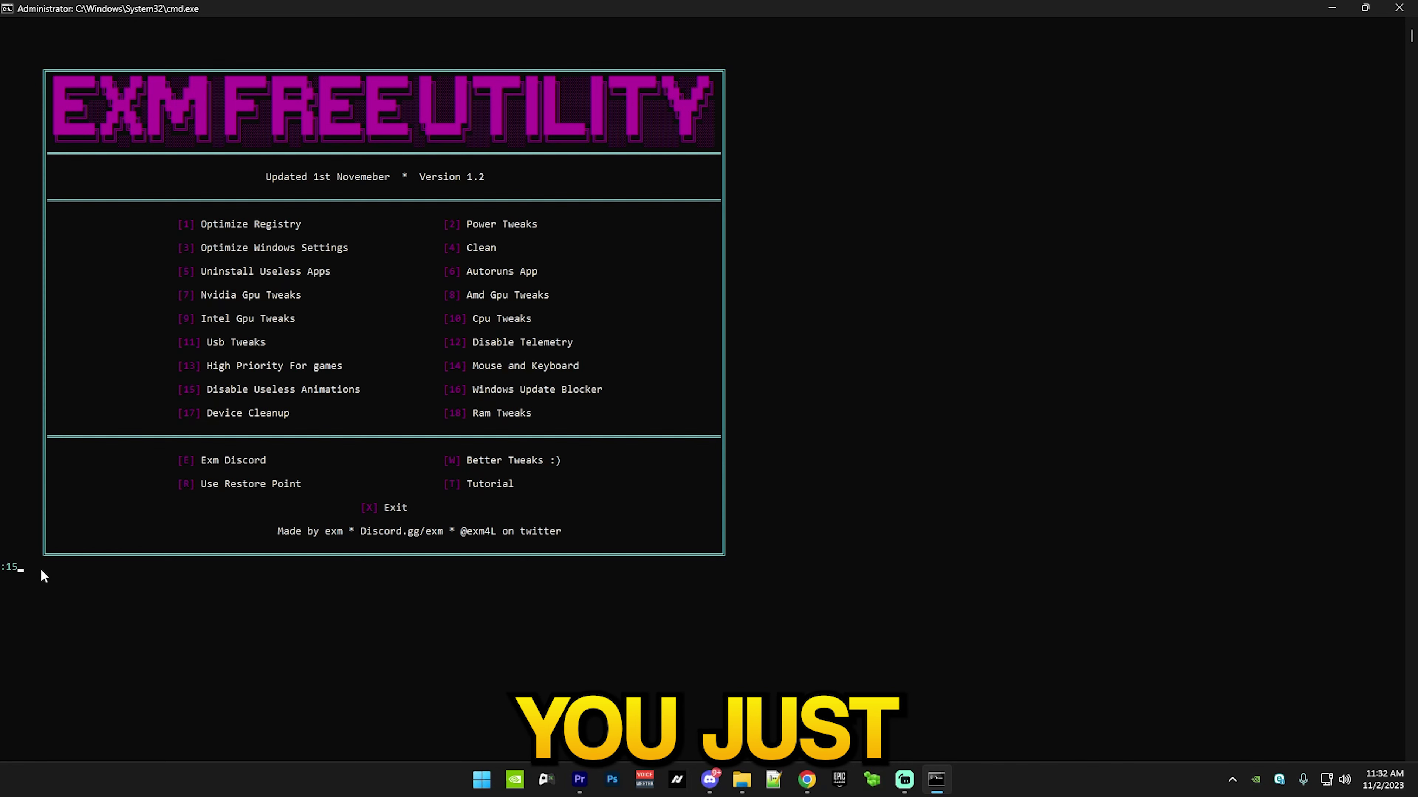
pyautogui.press('Return')
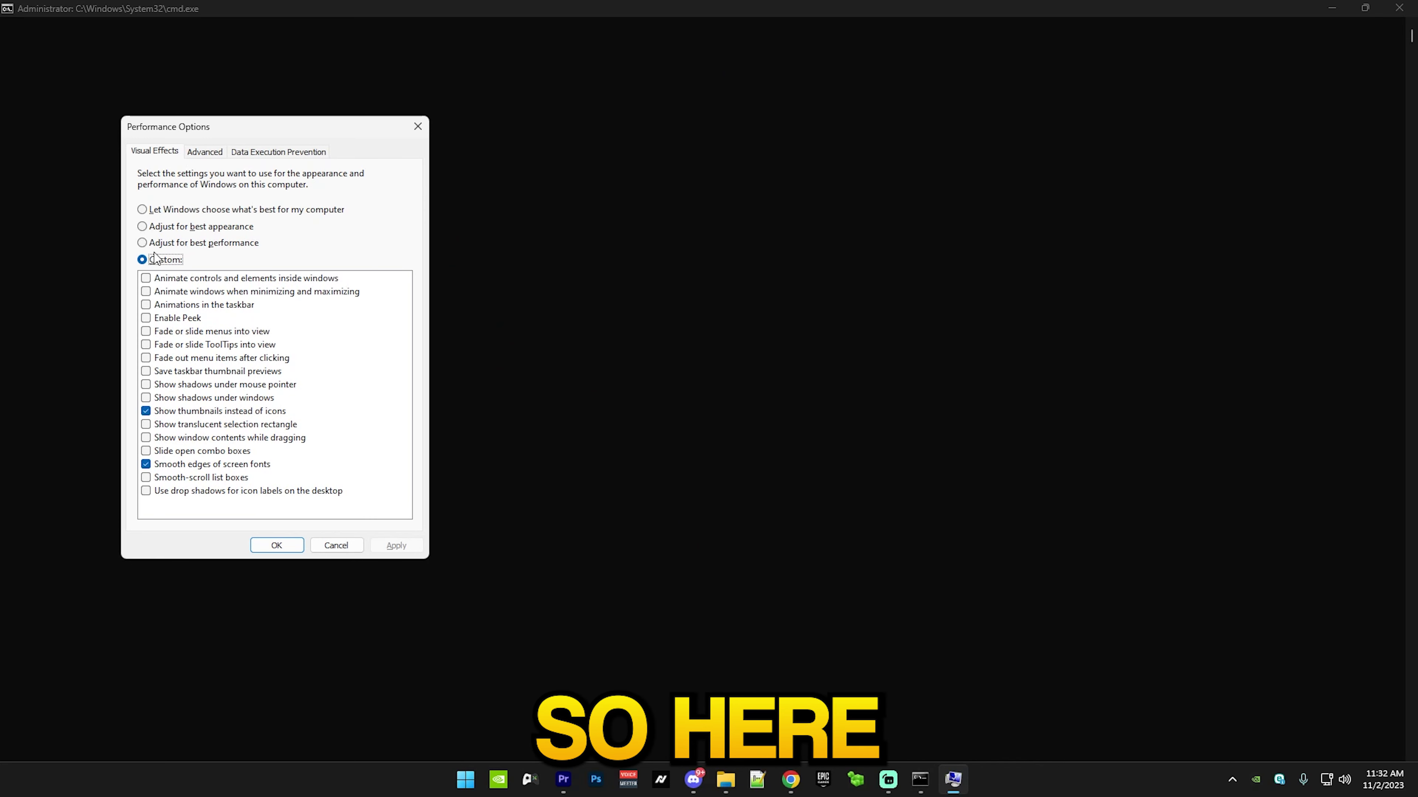
pyautogui.click(142, 242)
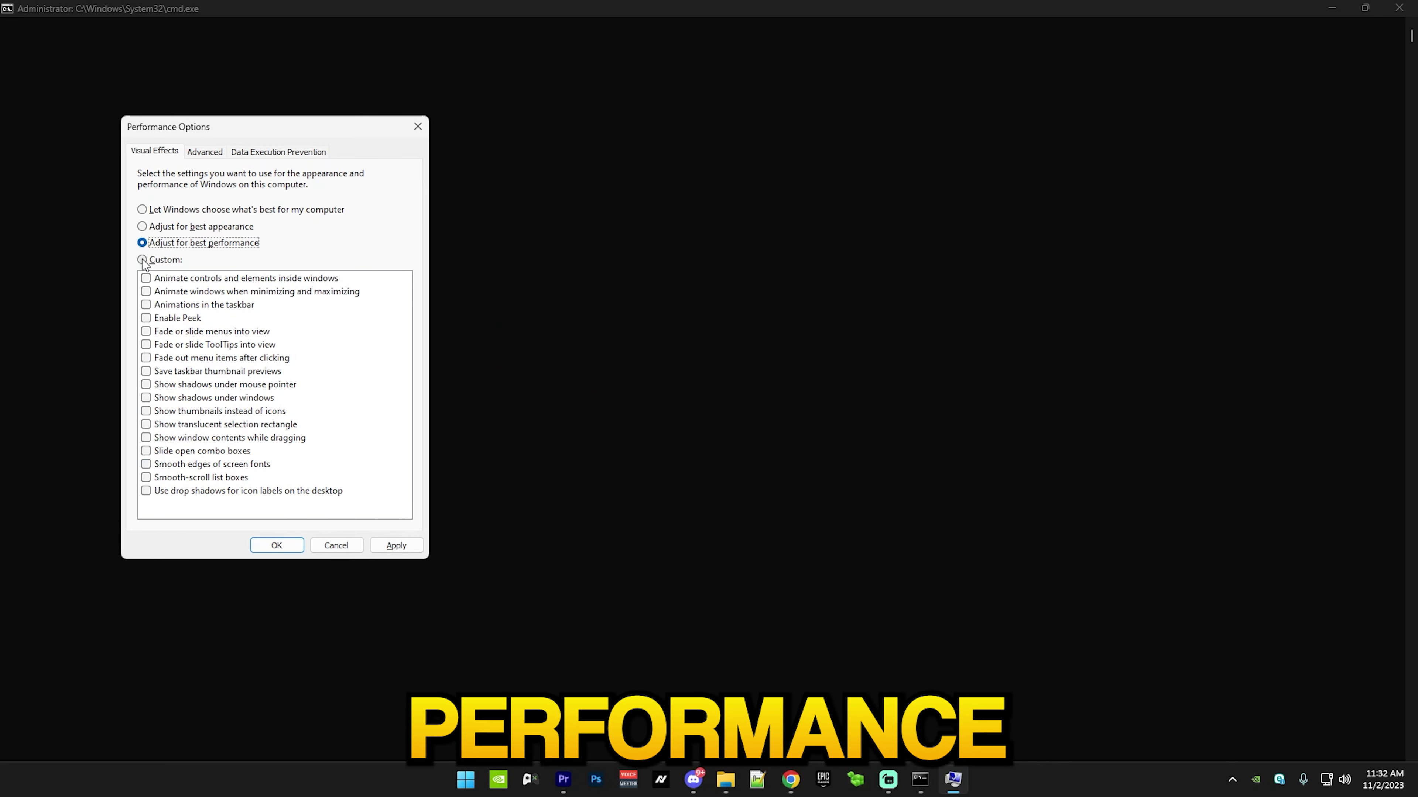
pyautogui.click(142, 260)
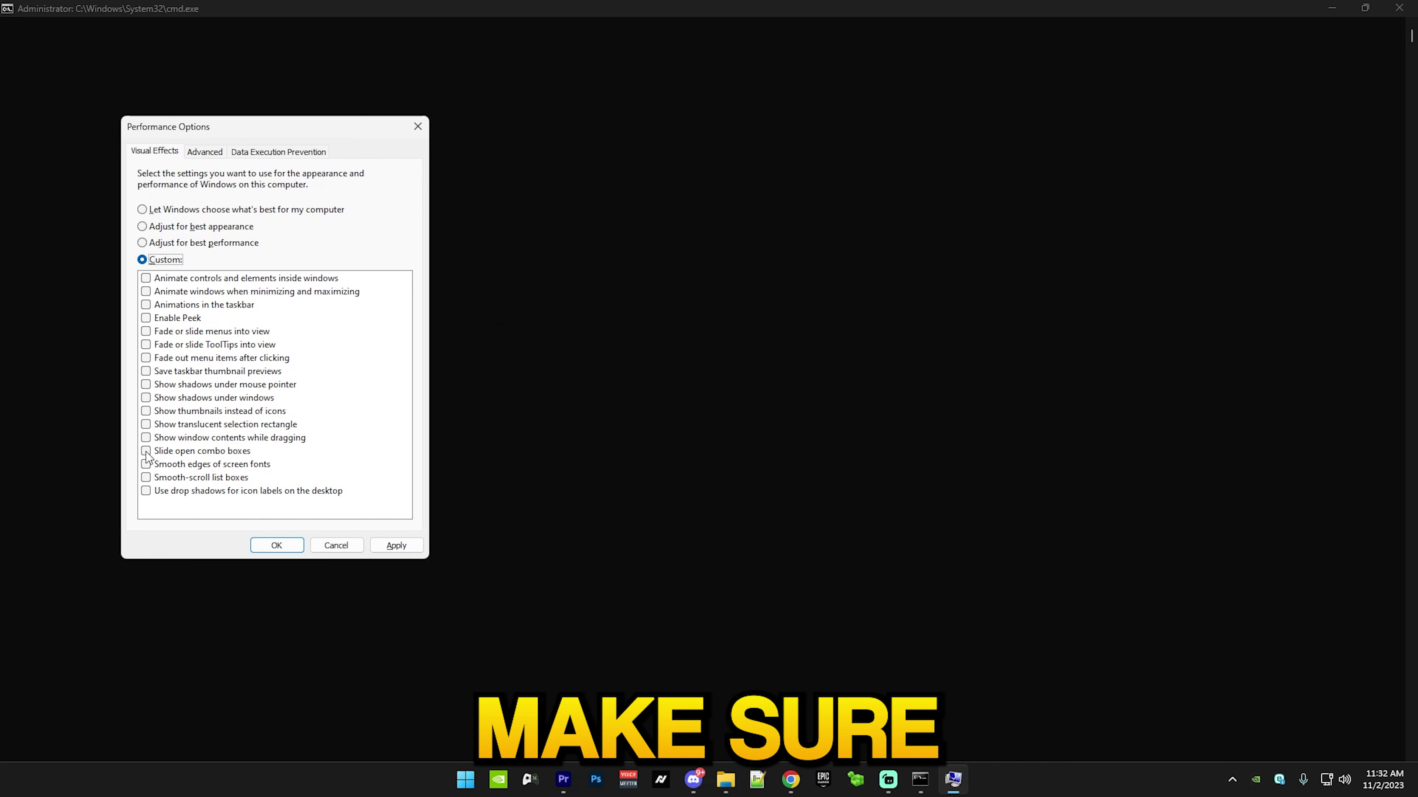
pyautogui.click(146, 466)
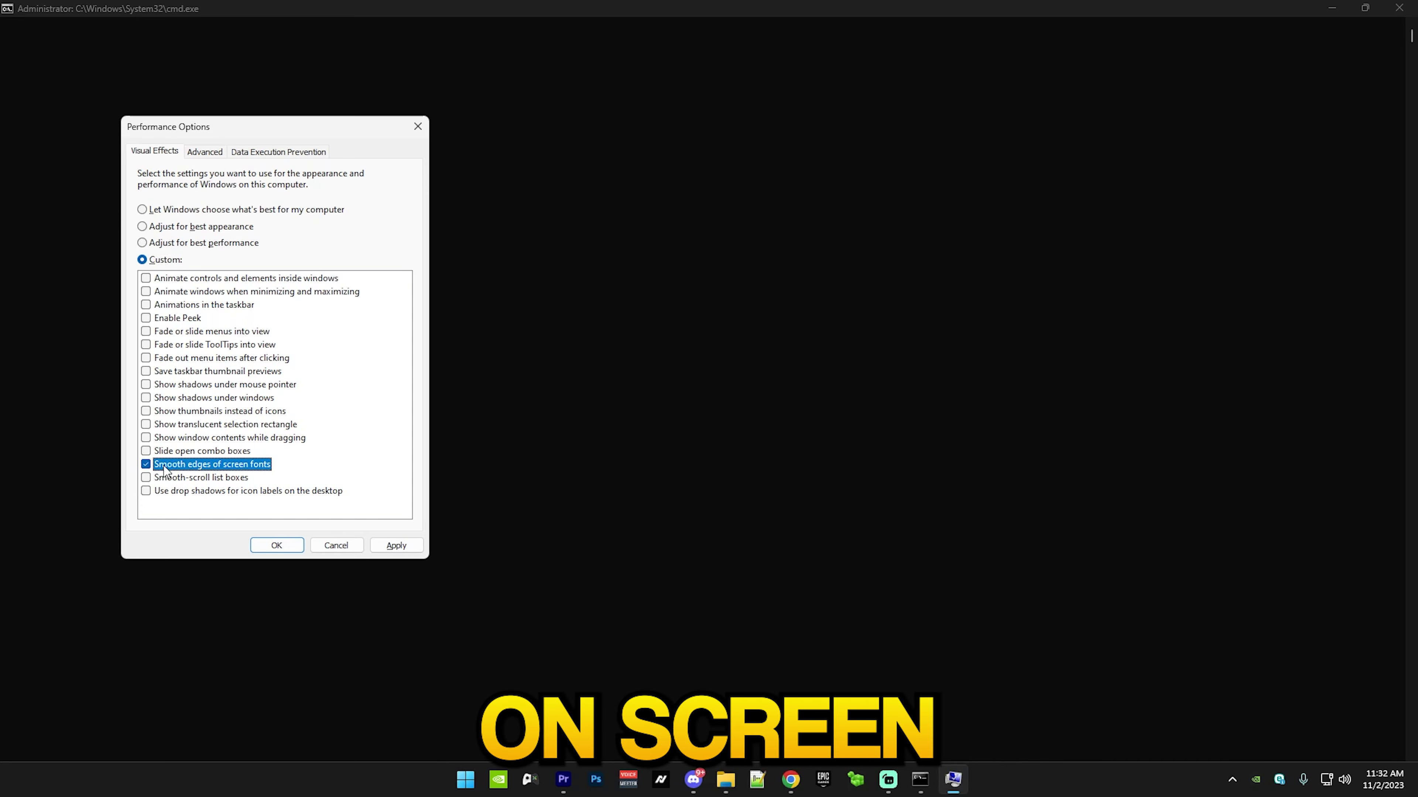
pyautogui.click(146, 411)
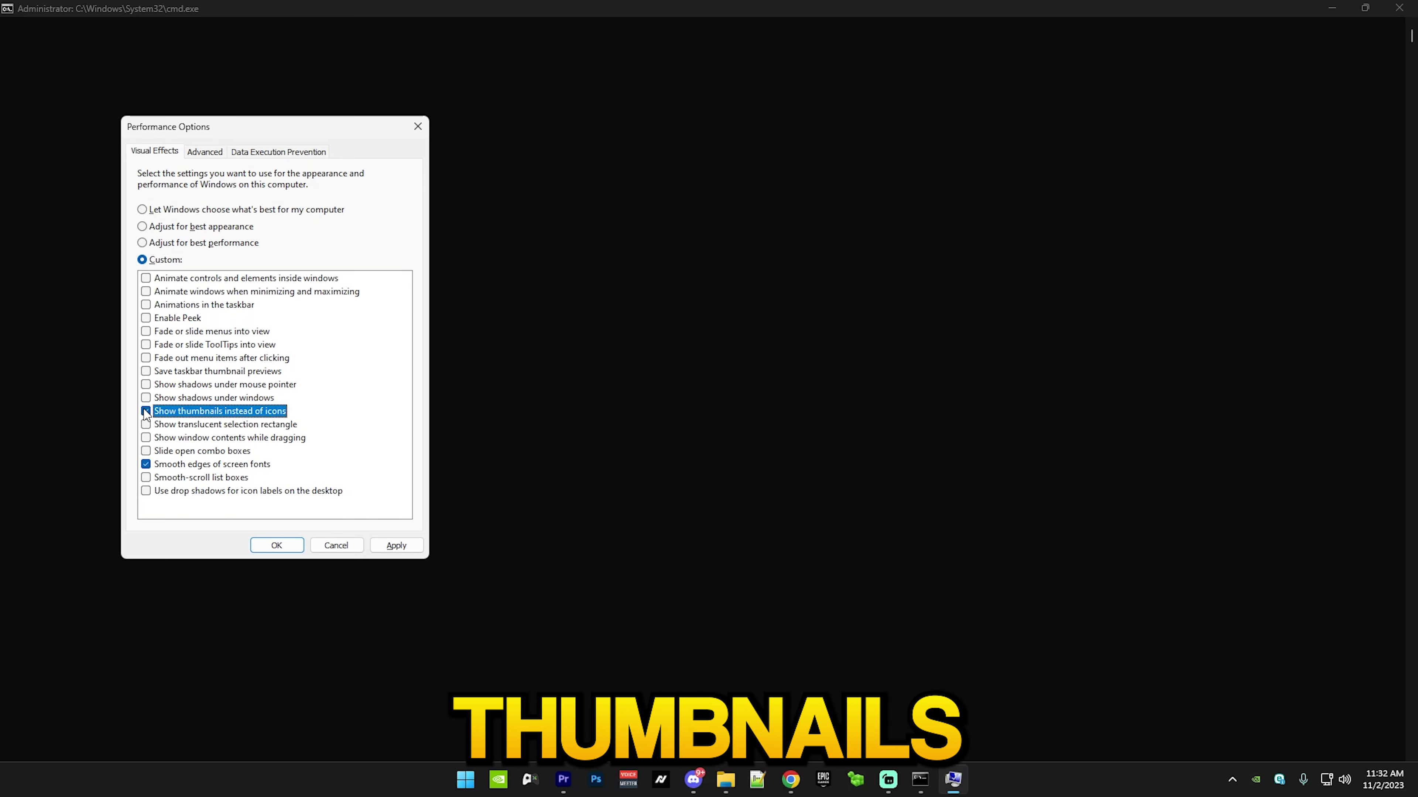
pyautogui.press('Down')
pyautogui.press('Down')
pyautogui.press('Down')
pyautogui.press('Down')
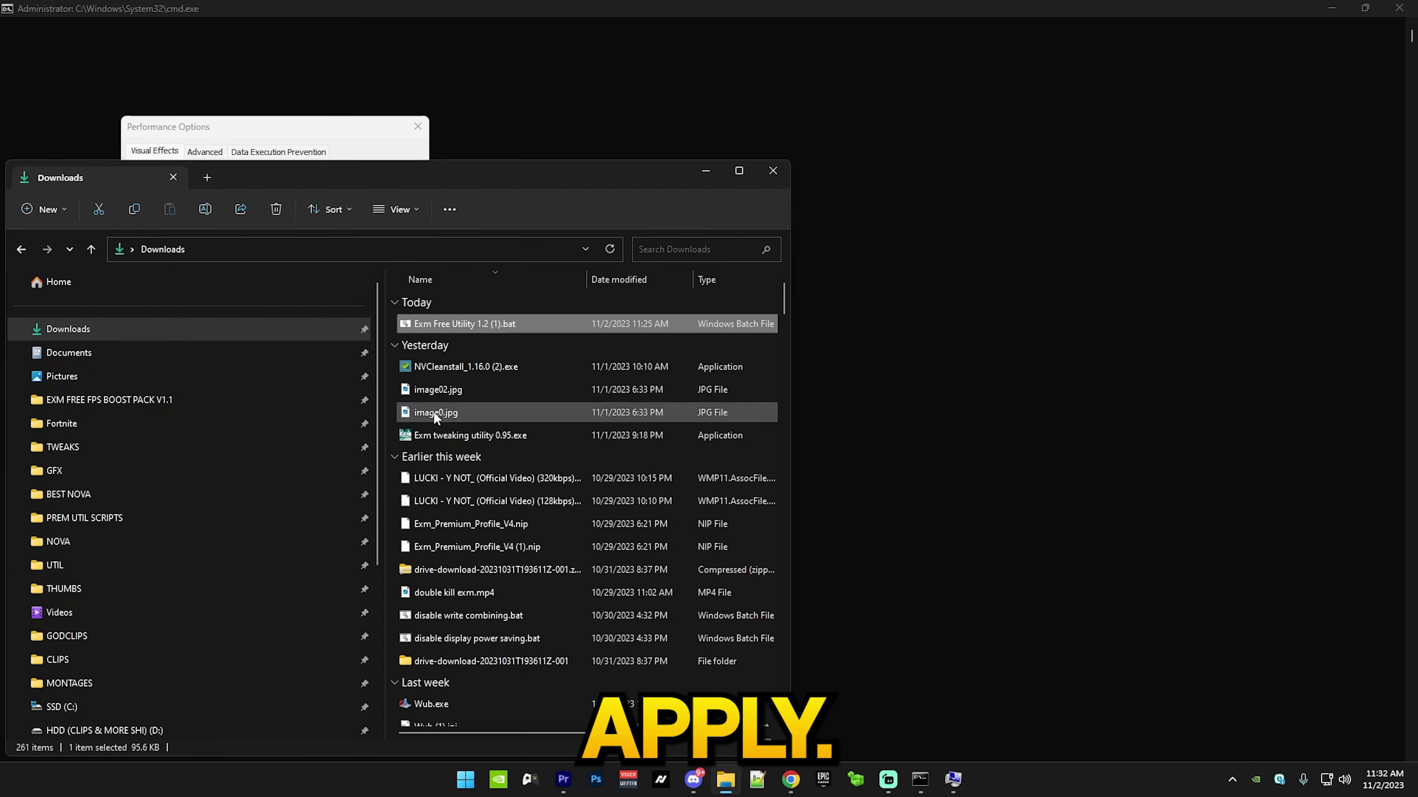
pyautogui.click(761, 177)
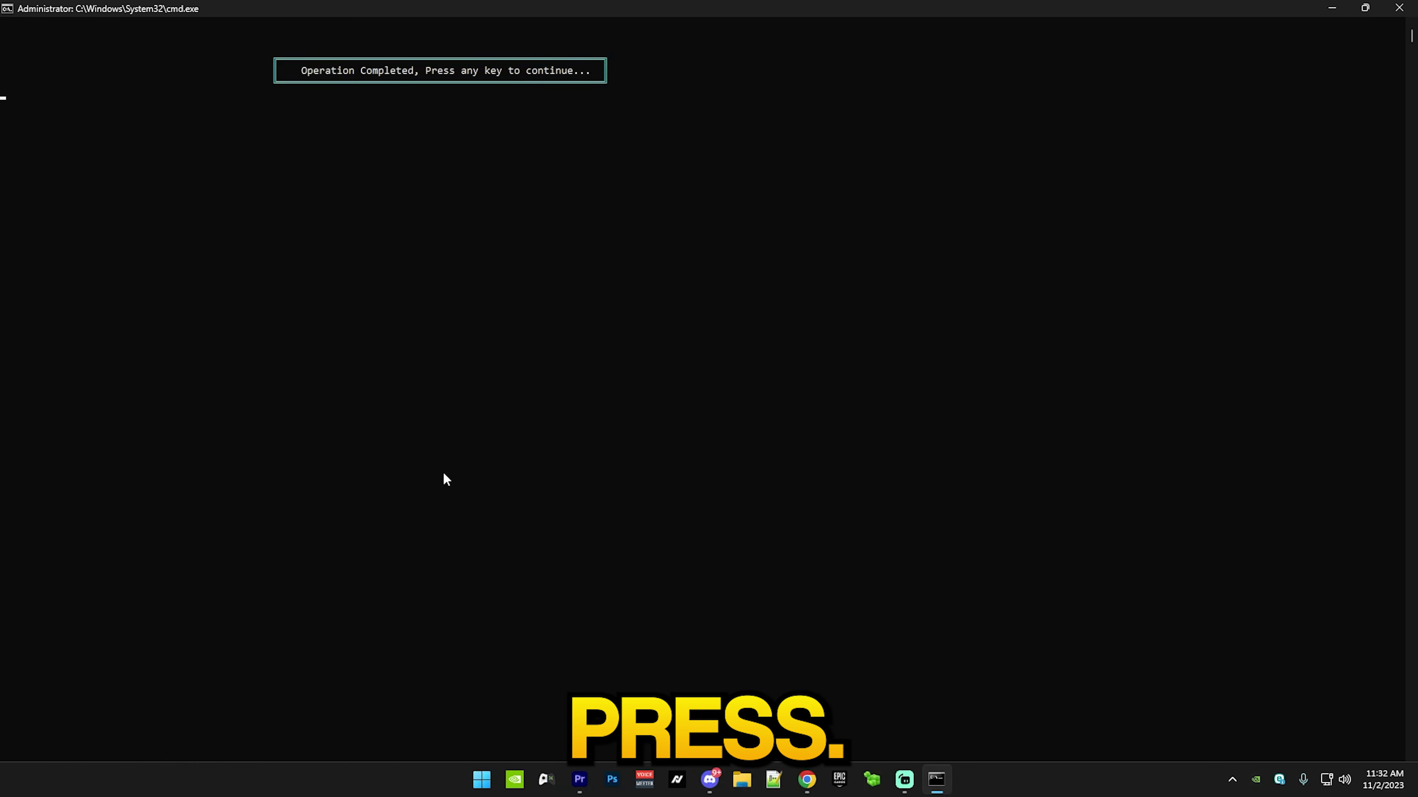
# Run option 15 Mouse and Keyboard tweaks and choose 1 for the High End CPU queue size
pyautogui.press('Return')
pyautogui.write('15')
pyautogui.press('Return')
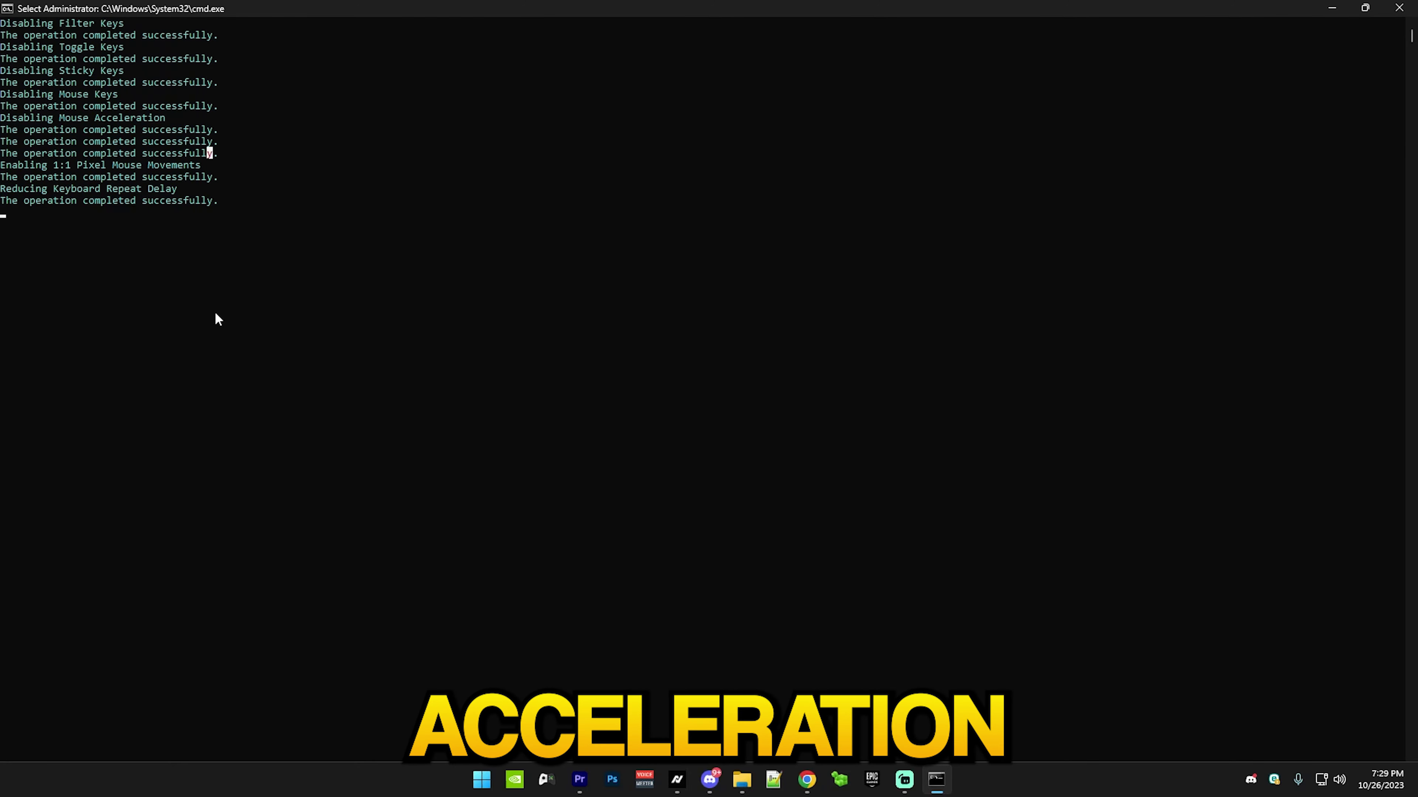
pyautogui.rightClick(258, 414)
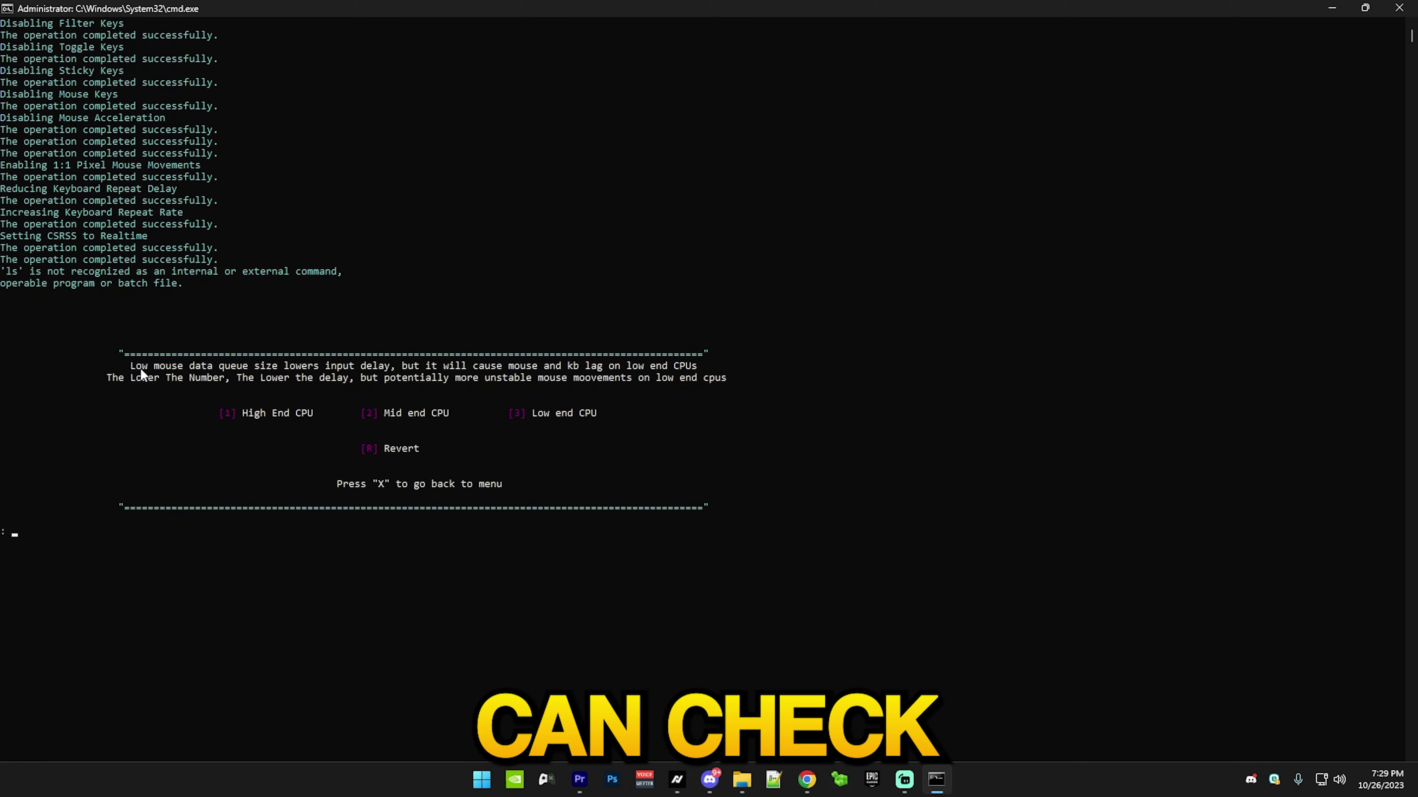
pyautogui.scroll(-1, 161, 375)
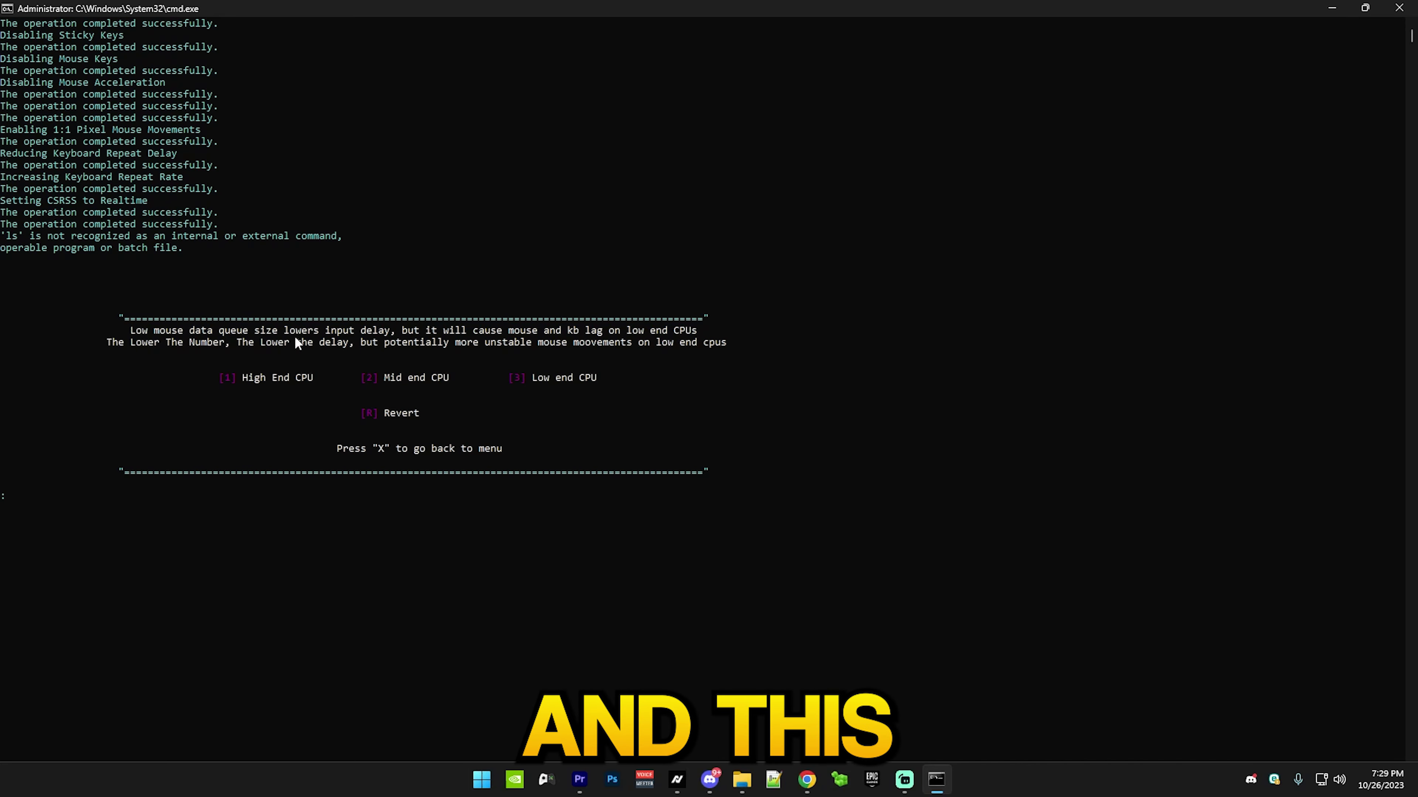
pyautogui.moveTo(173, 318); pyautogui.dragTo(596, 454)
pyautogui.click(729, 483)
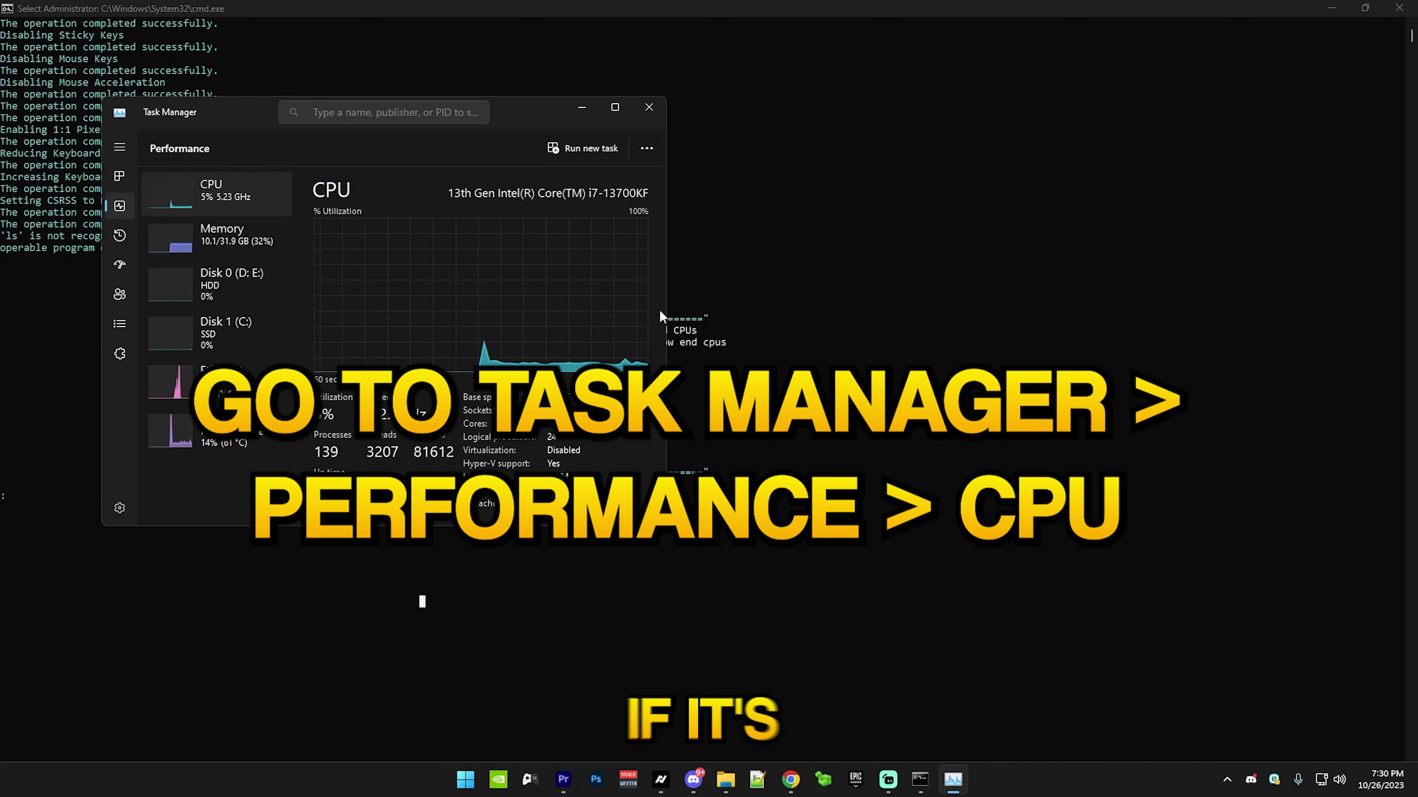
pyautogui.click(649, 107)
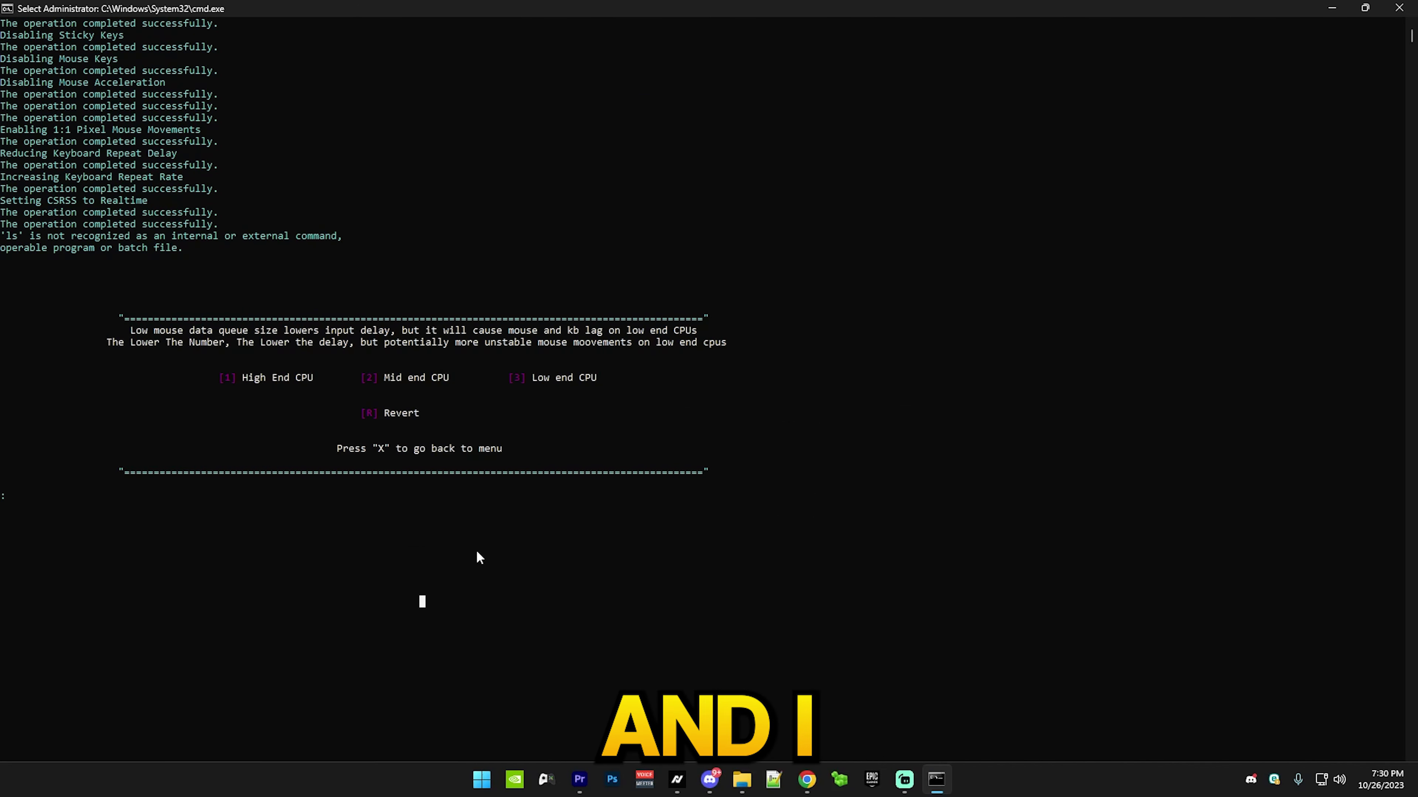
pyautogui.press('Escape')
pyautogui.press('1')
pyautogui.press('Return')
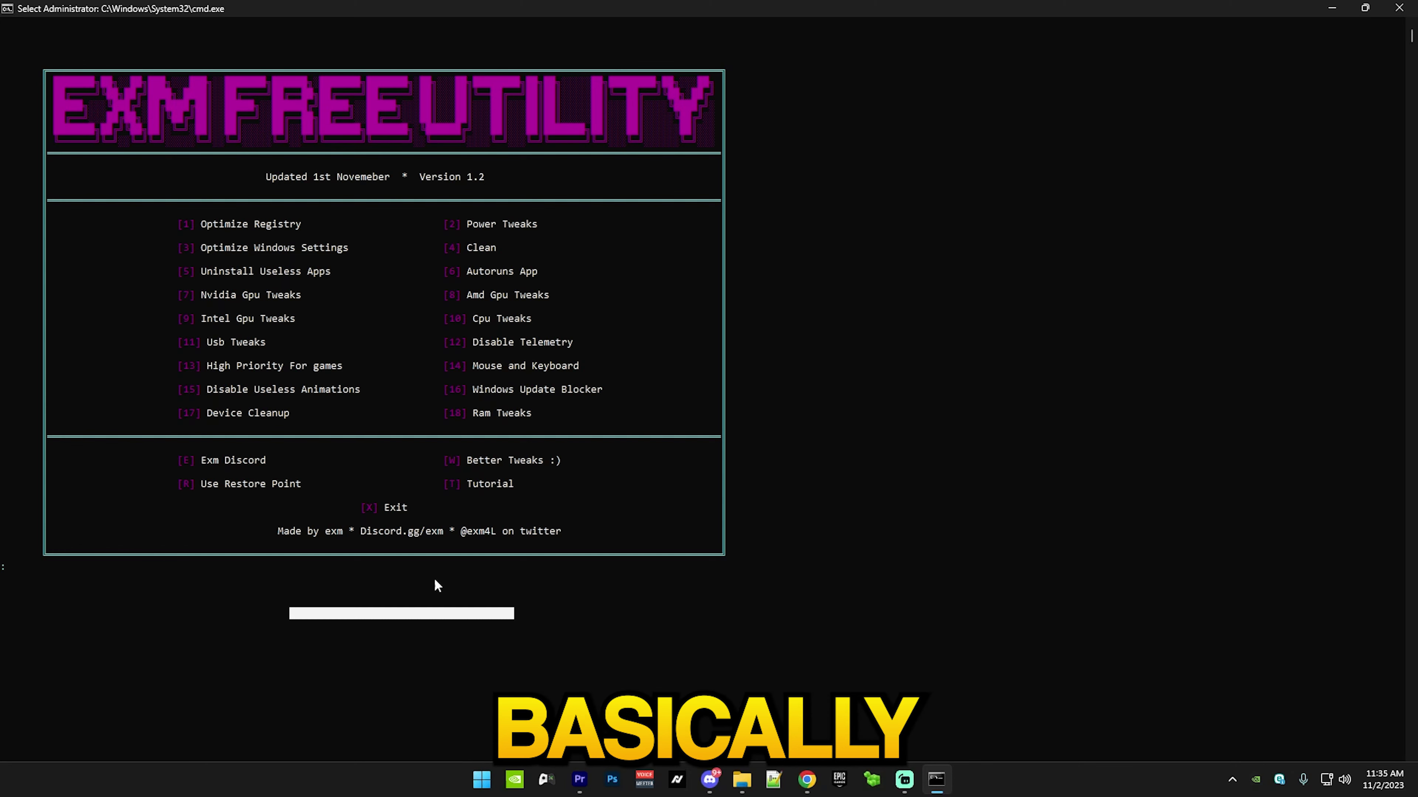
# Via option 16, keep Disable Updates applied in Windows Update Blocker v1.7, then close it
pyautogui.write('16')
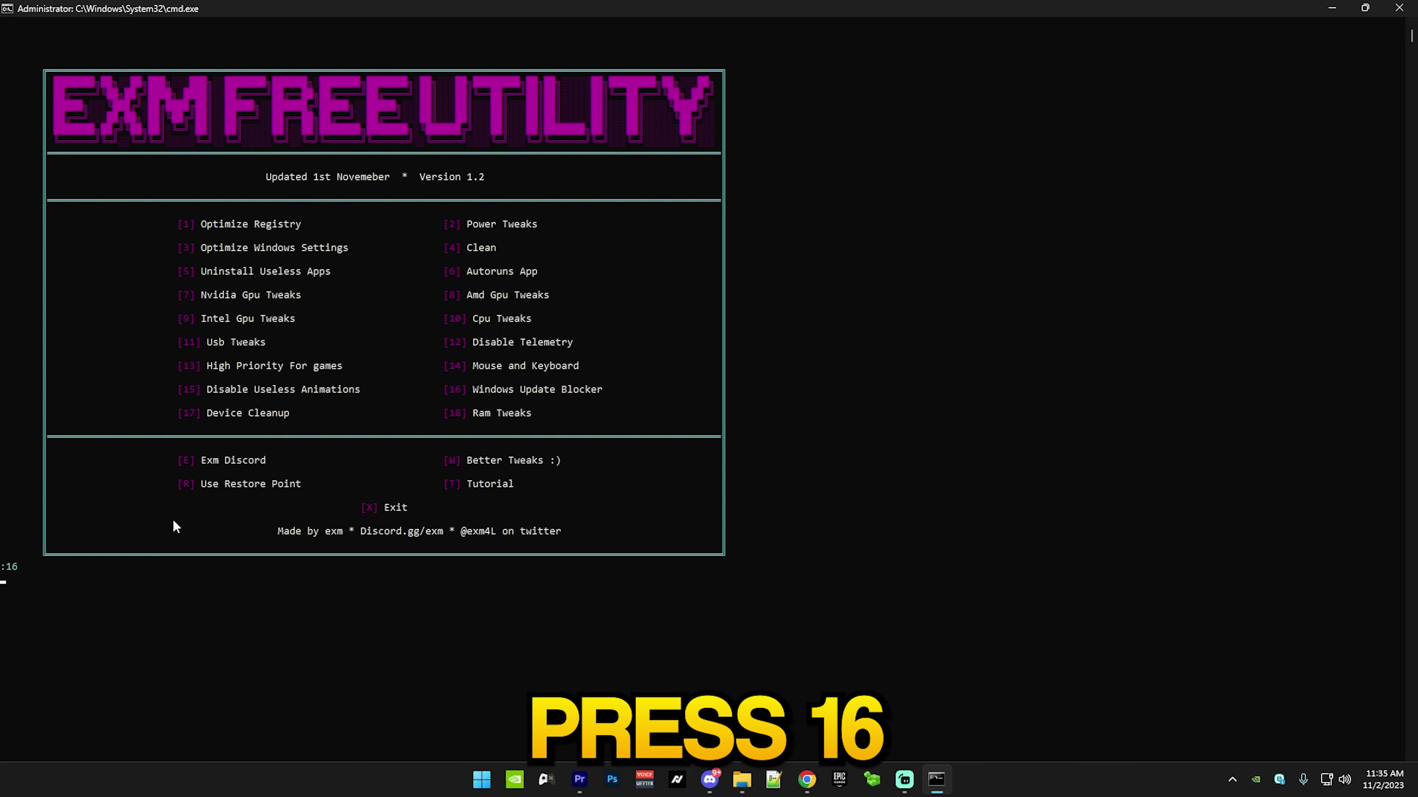
pyautogui.click(807, 442)
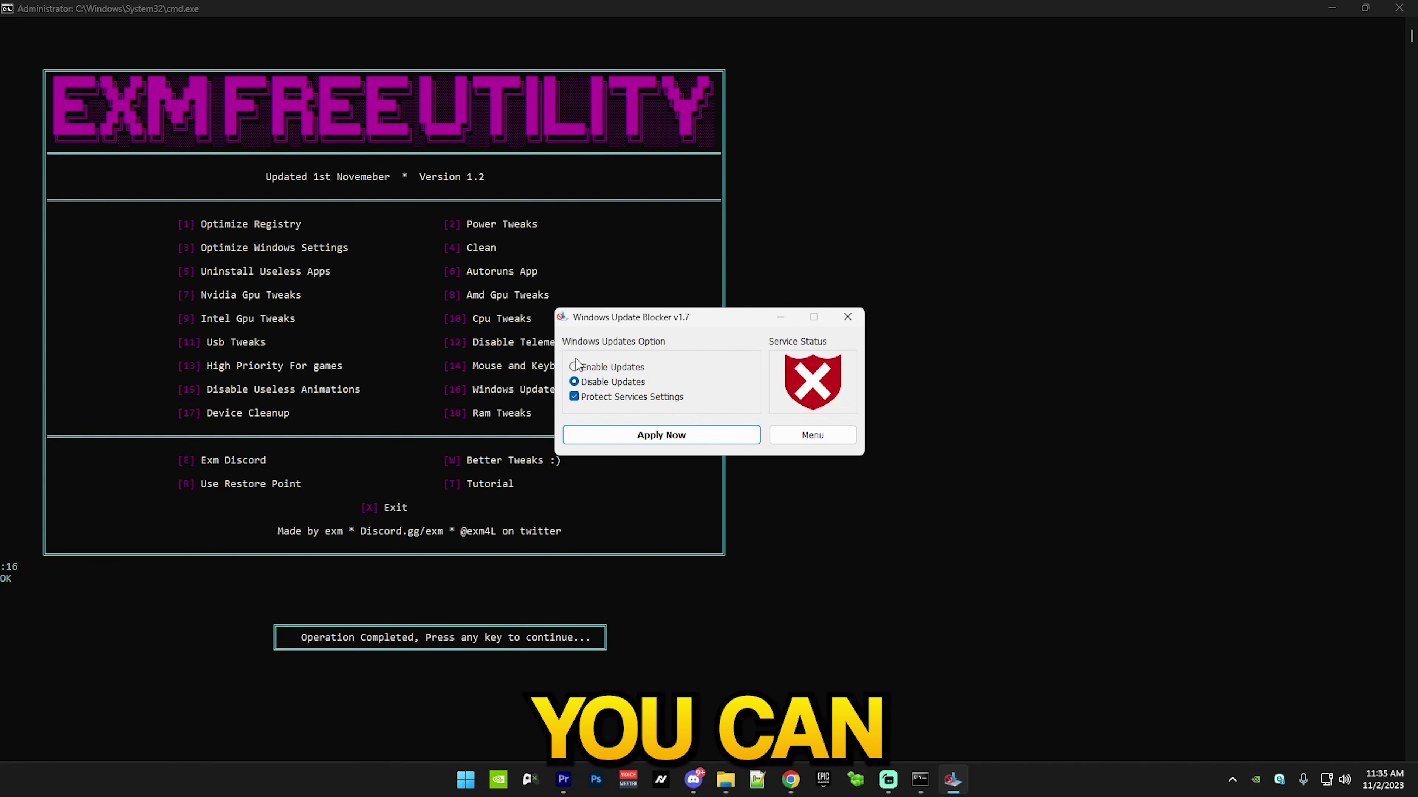
pyautogui.click(644, 437)
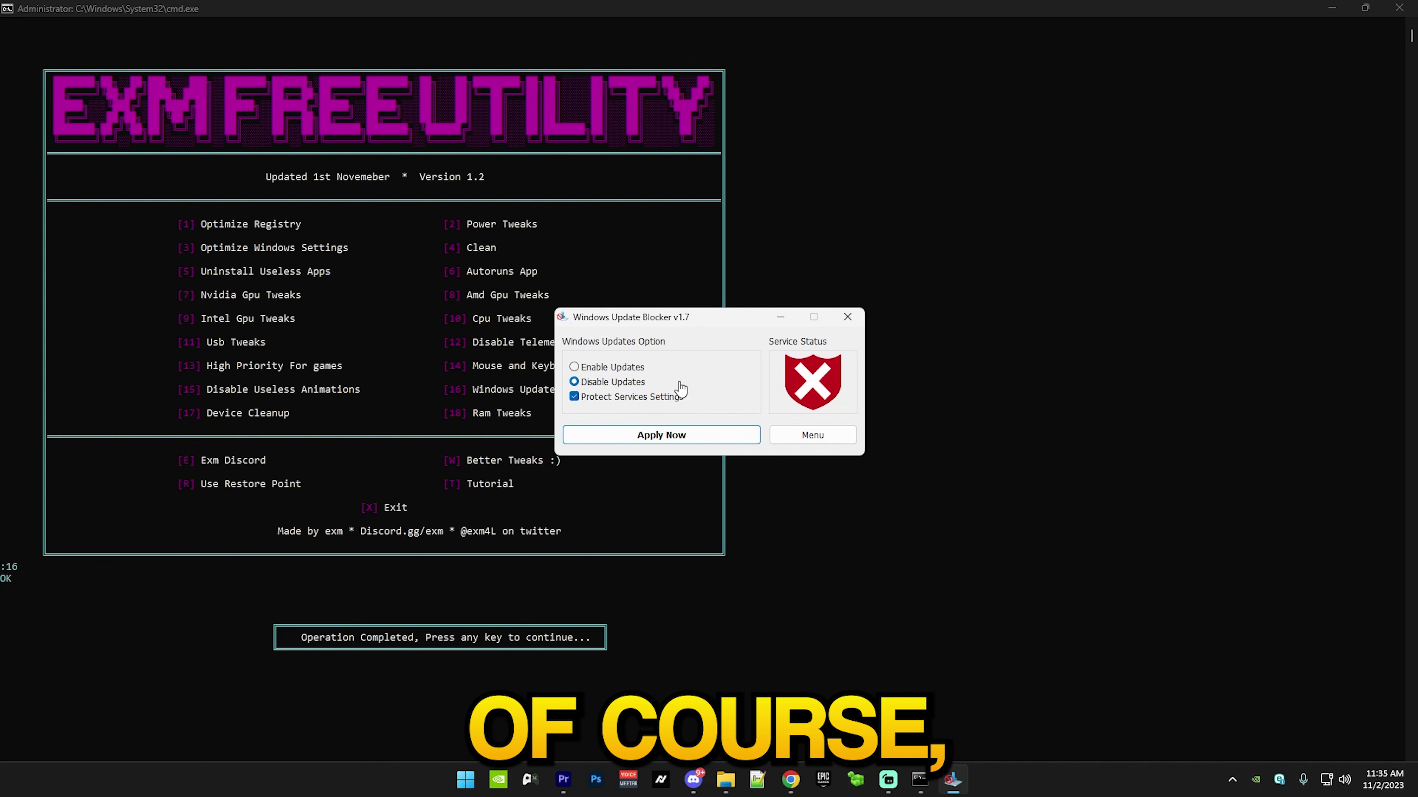
pyautogui.click(599, 368)
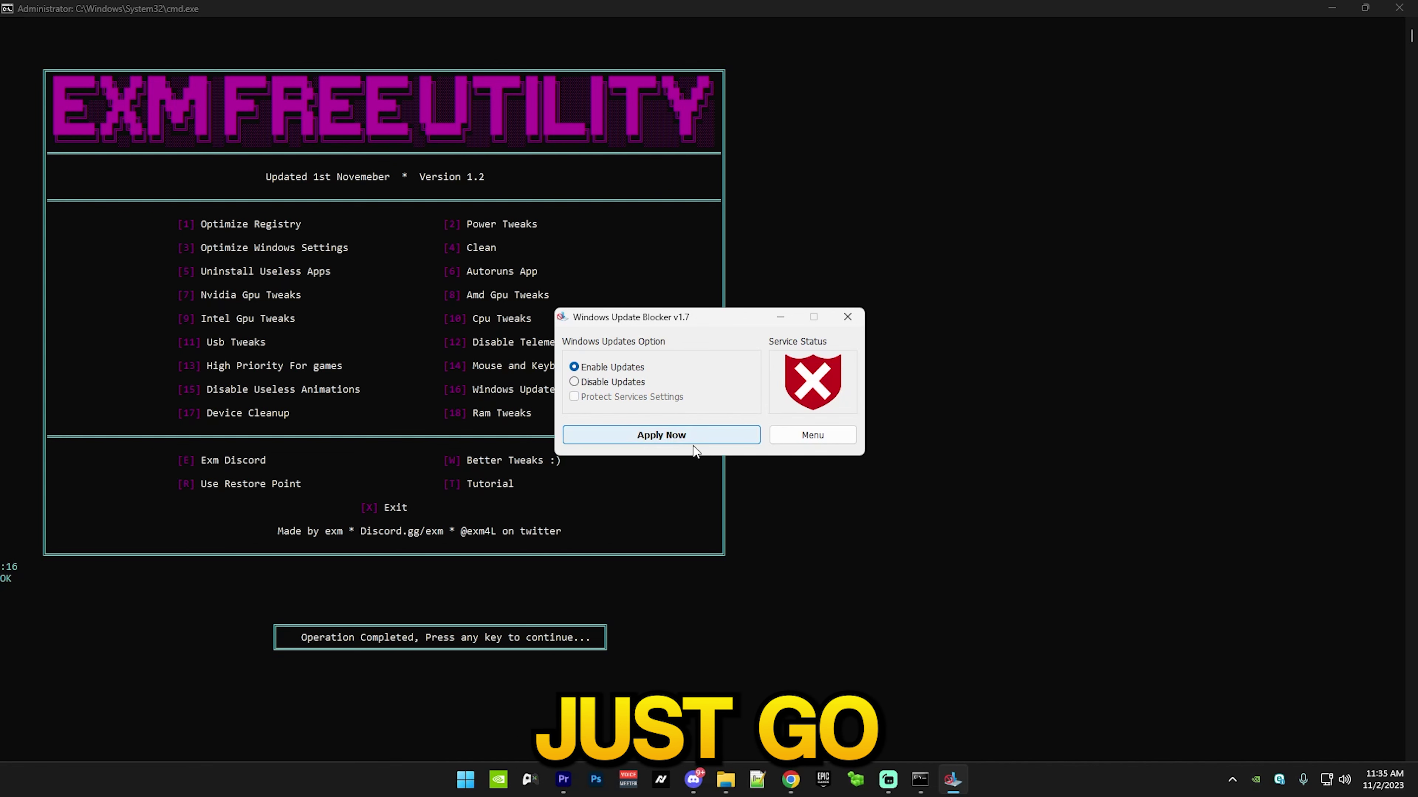
pyautogui.click(596, 383)
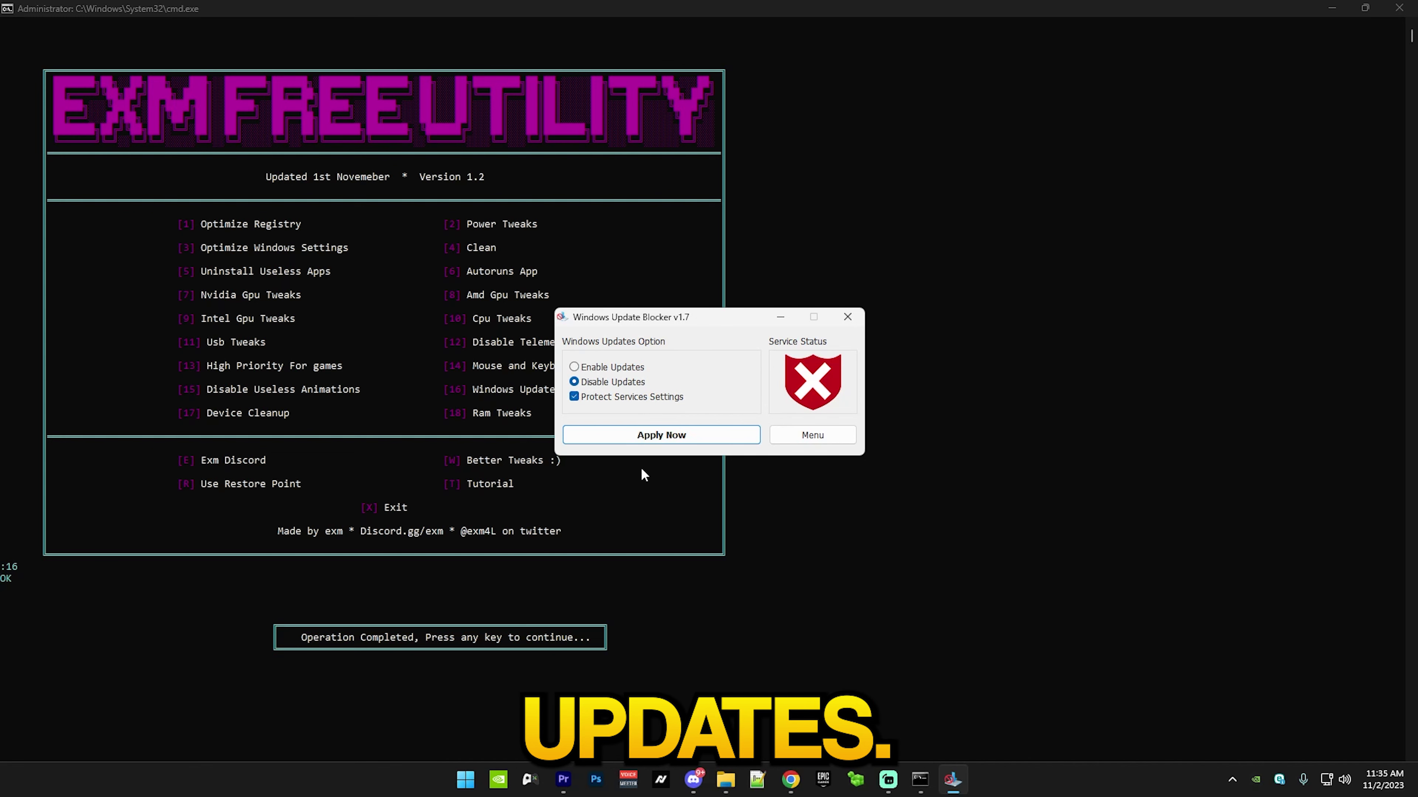
pyautogui.click(649, 435)
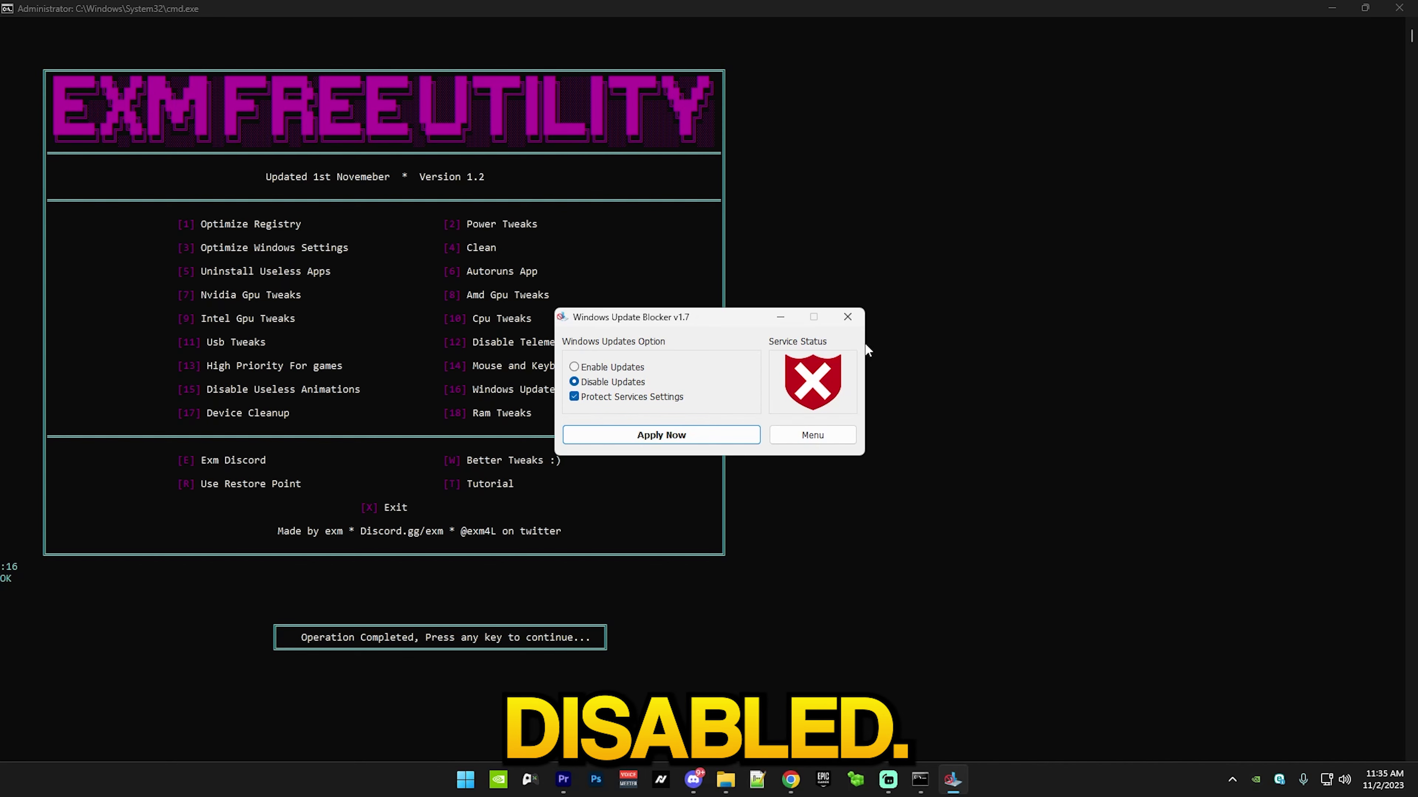
pyautogui.click(847, 318)
pyautogui.press('Return')
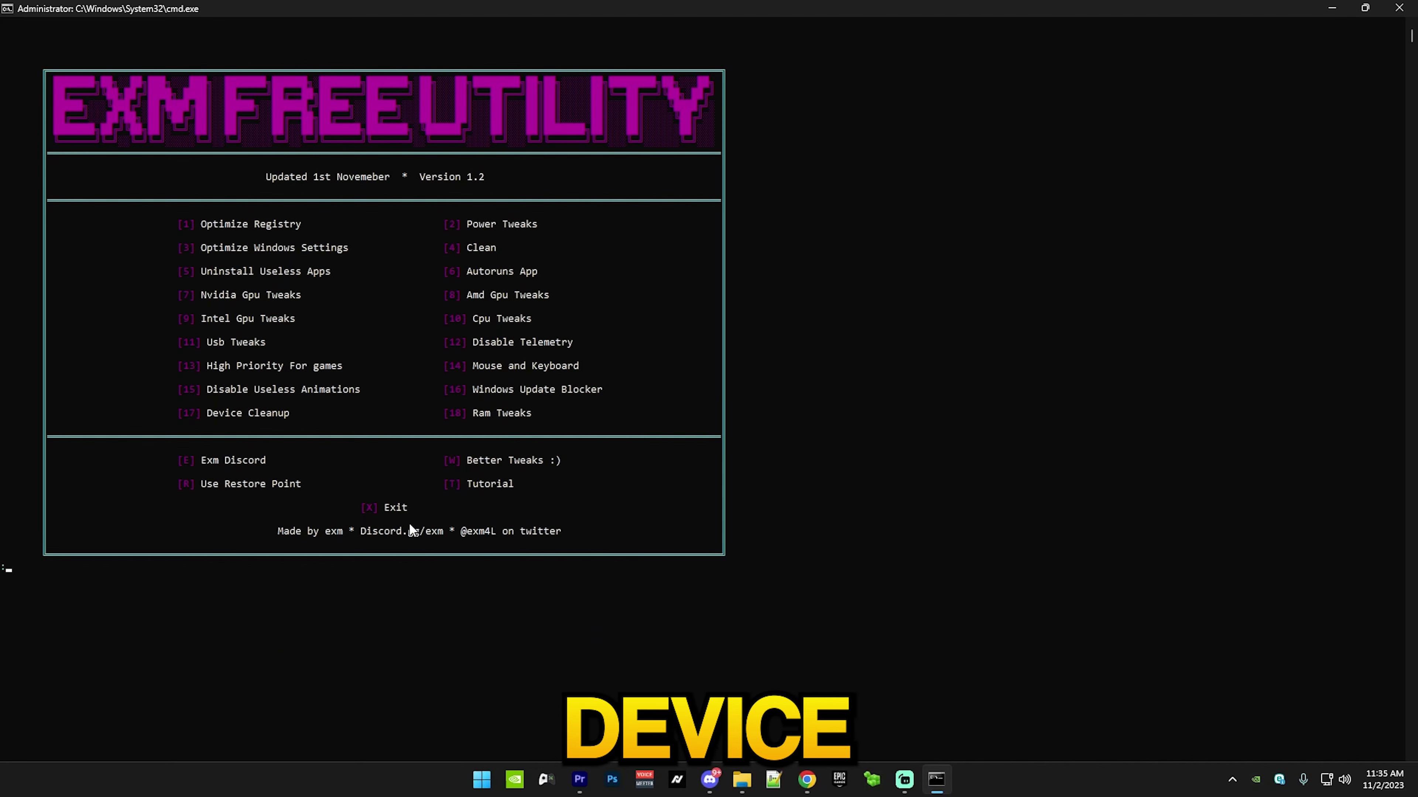
# Via option 17, remove all 23 non-present devices in Device Cleanup Tool and close it
pyautogui.write('17')
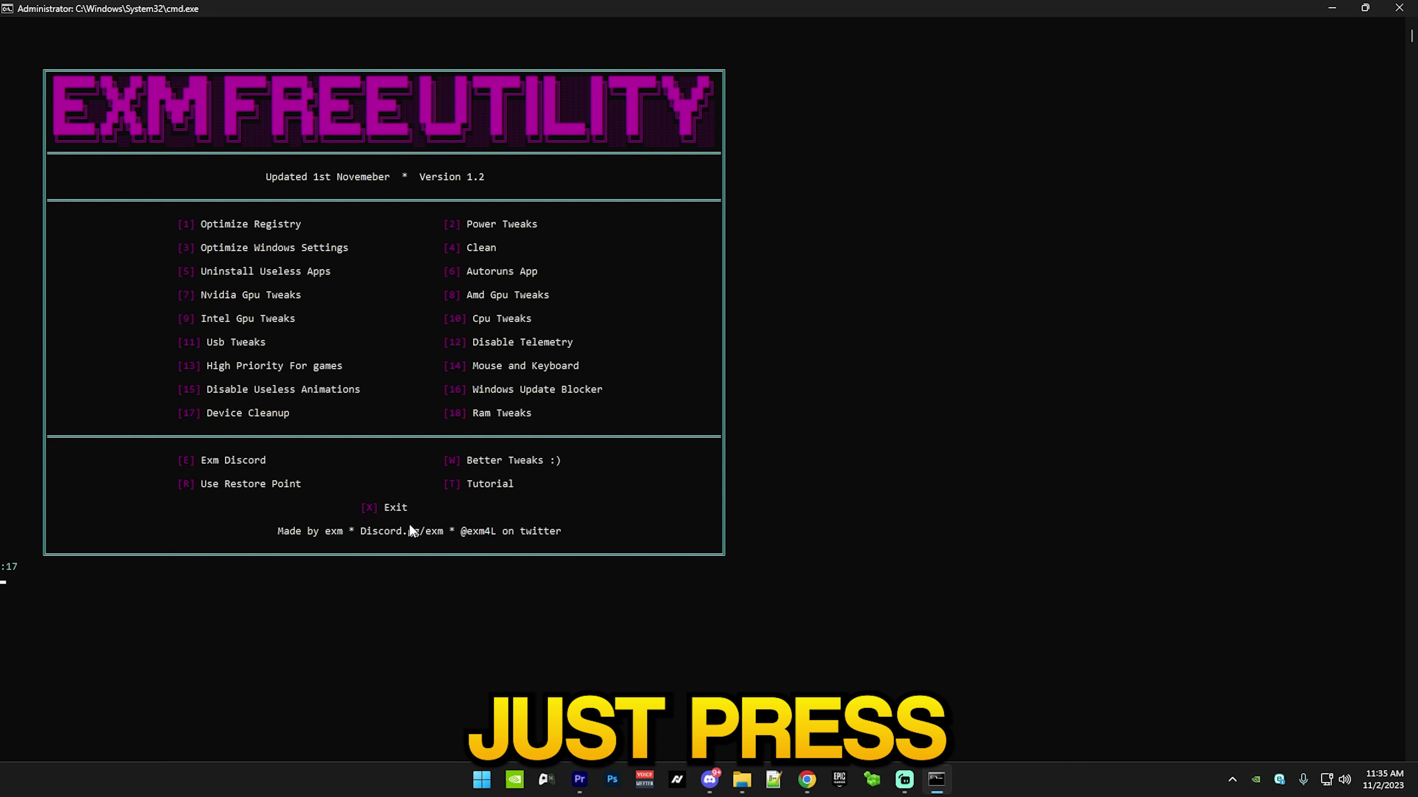
pyautogui.press('Return')
pyautogui.hotkey('ctrl', 'a')
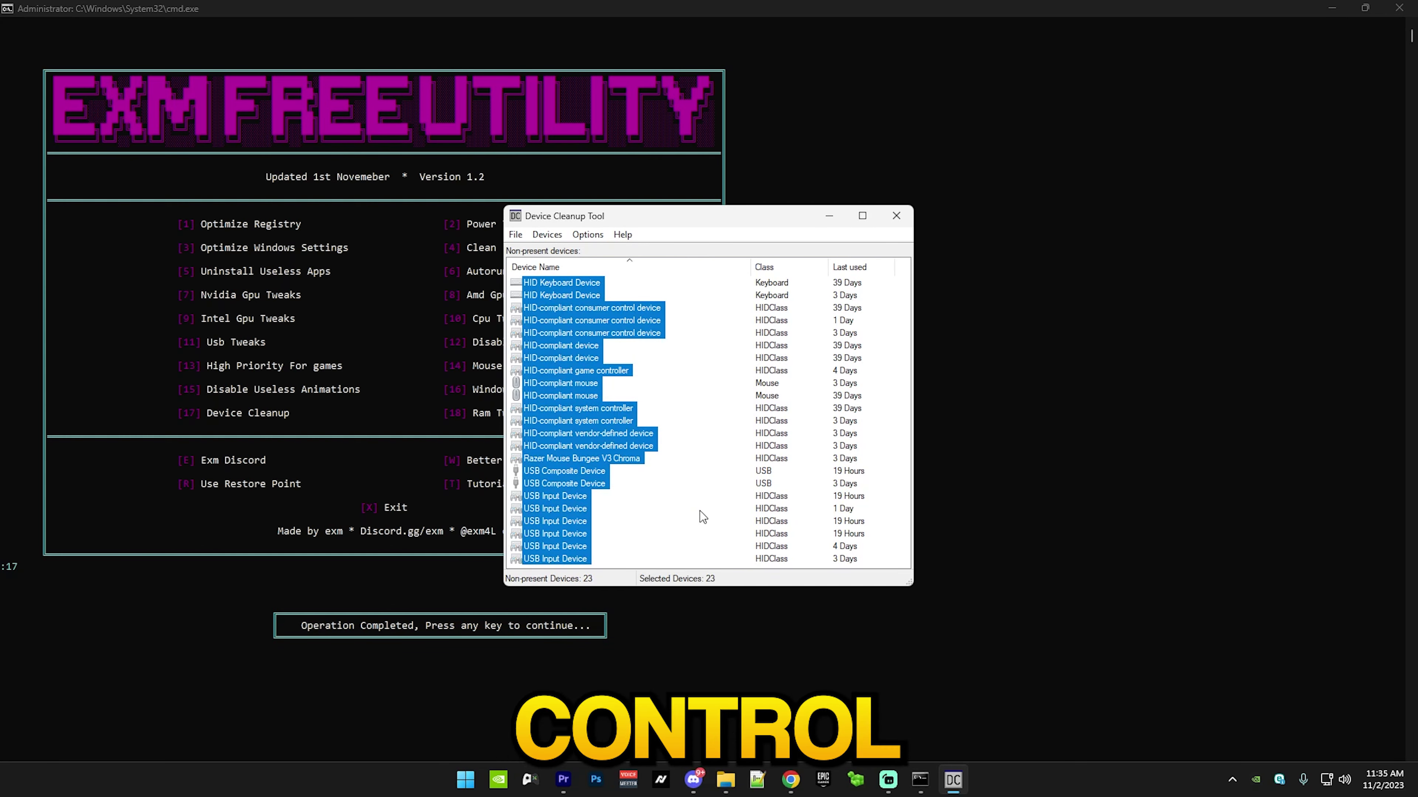
pyautogui.click(547, 234)
pyautogui.click(581, 274)
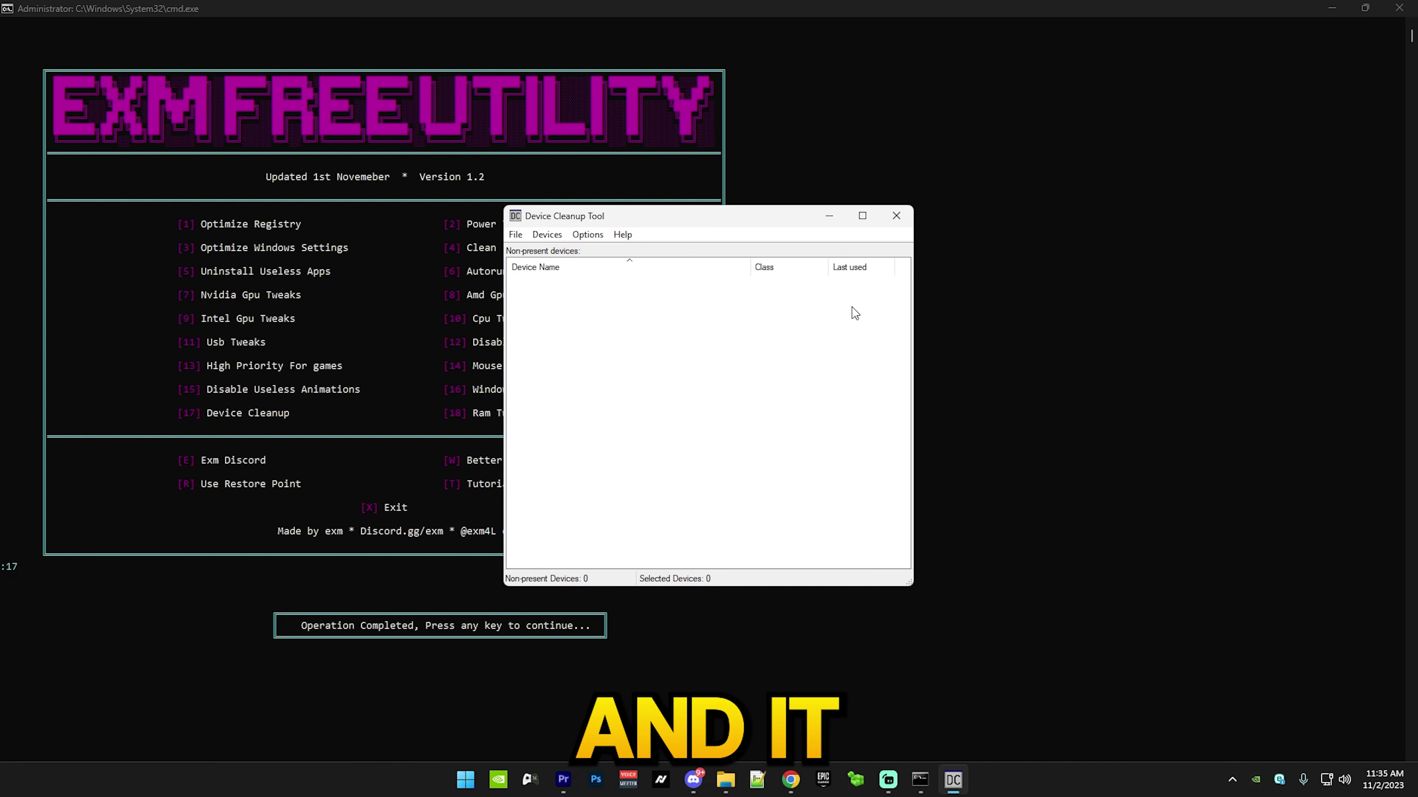
pyautogui.click(895, 216)
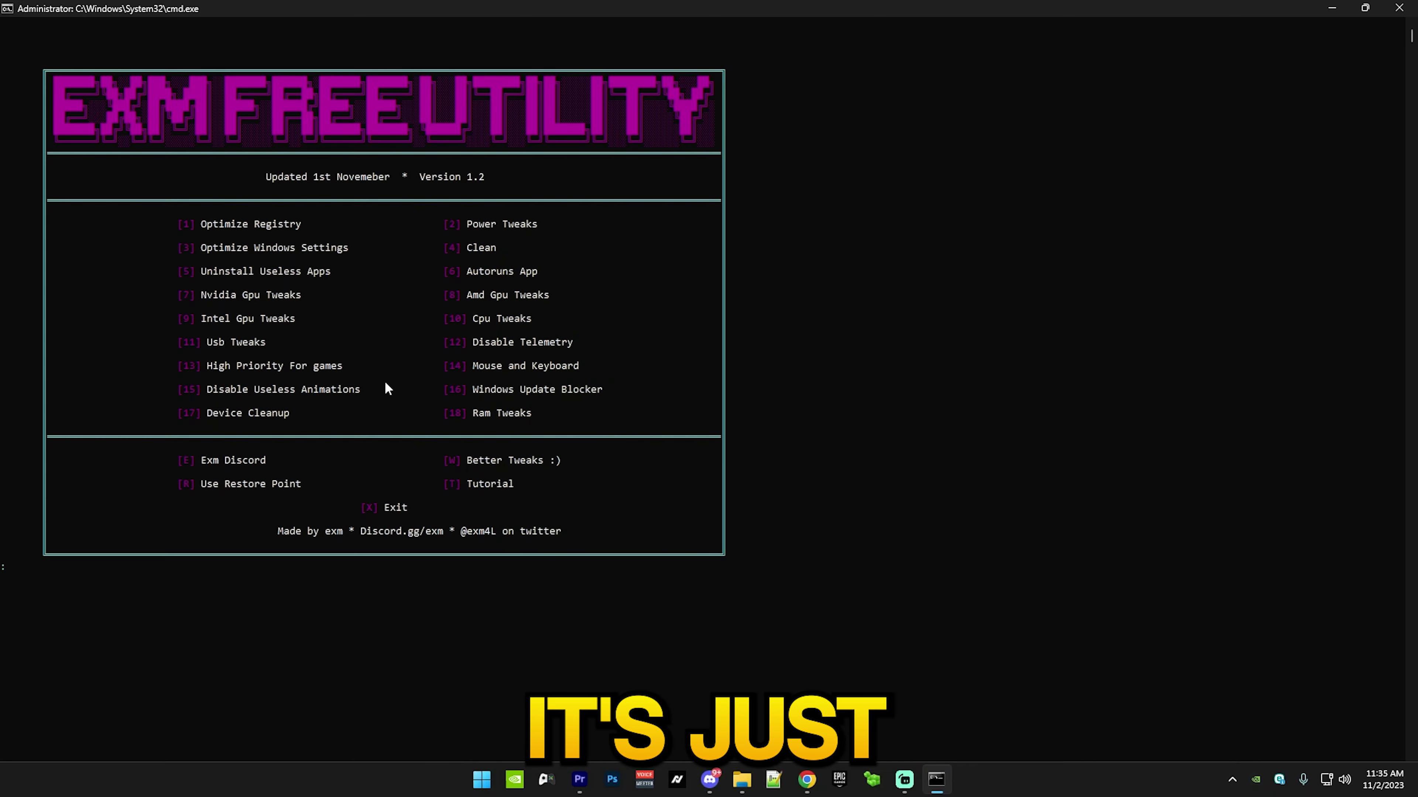
# Run option 18 Ram Tweaks to disable Paging Executive and Prefetch/Superfetch, then return to the menu
pyautogui.write('1')
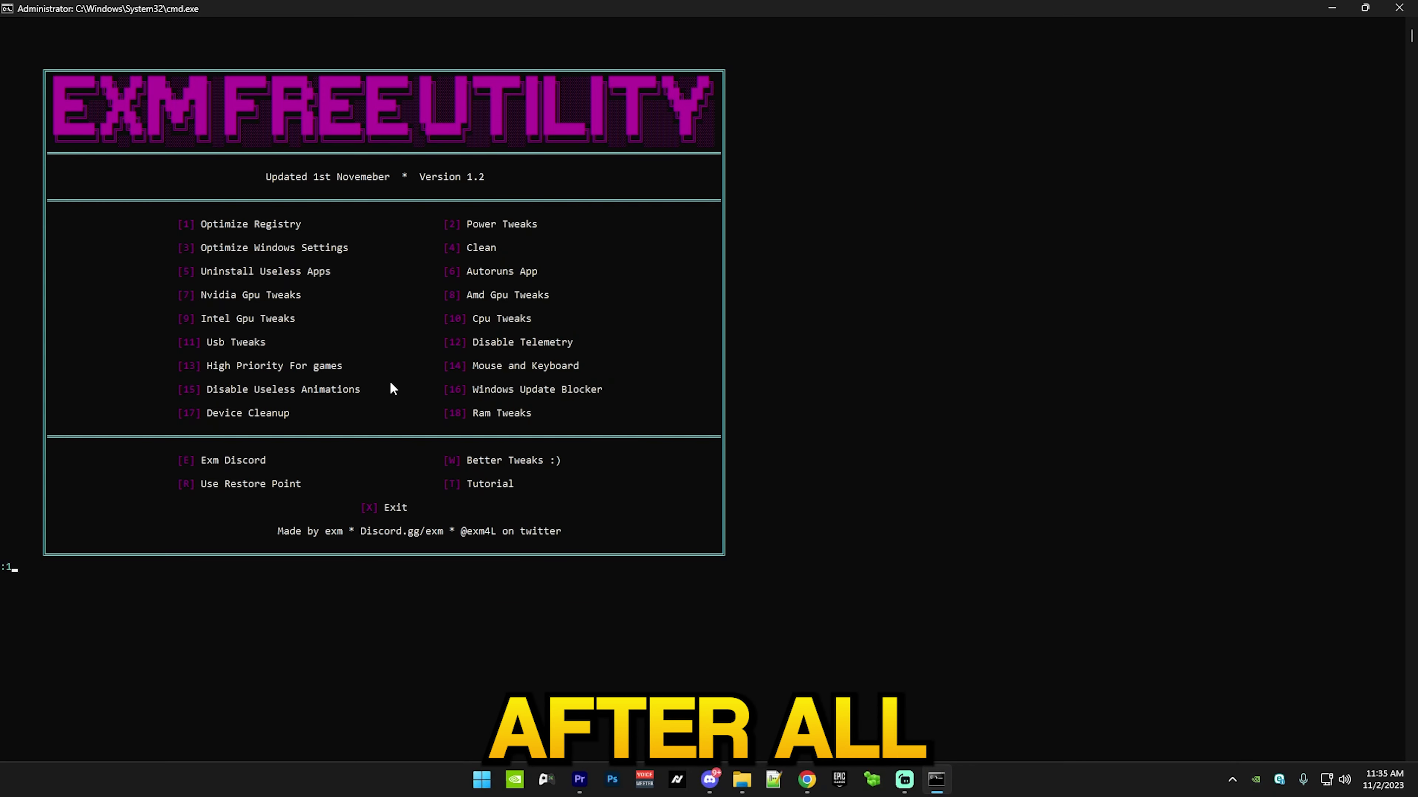
pyautogui.write('788')
pyautogui.press('Return')
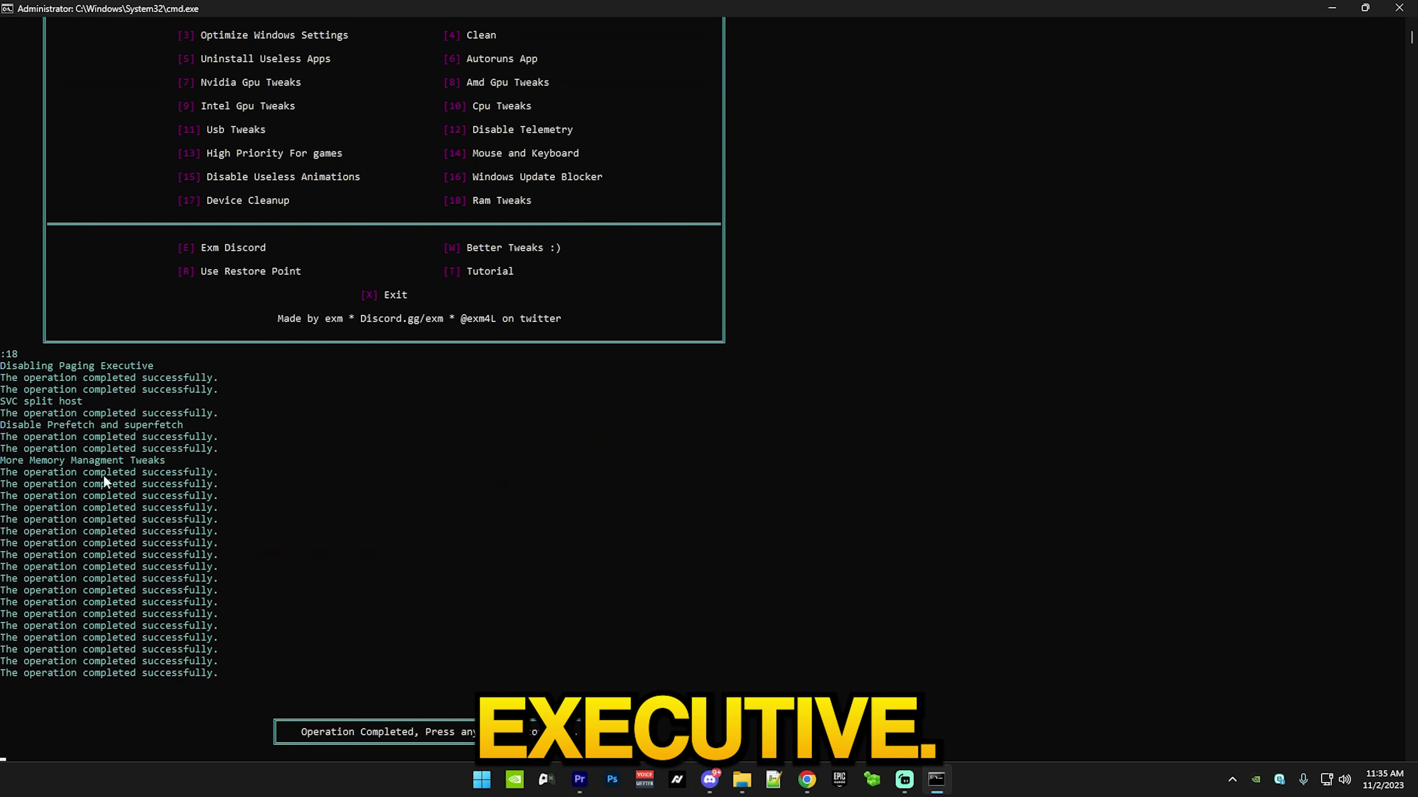
pyautogui.moveTo(88, 477); pyautogui.dragTo(229, 570)
pyautogui.click(239, 578)
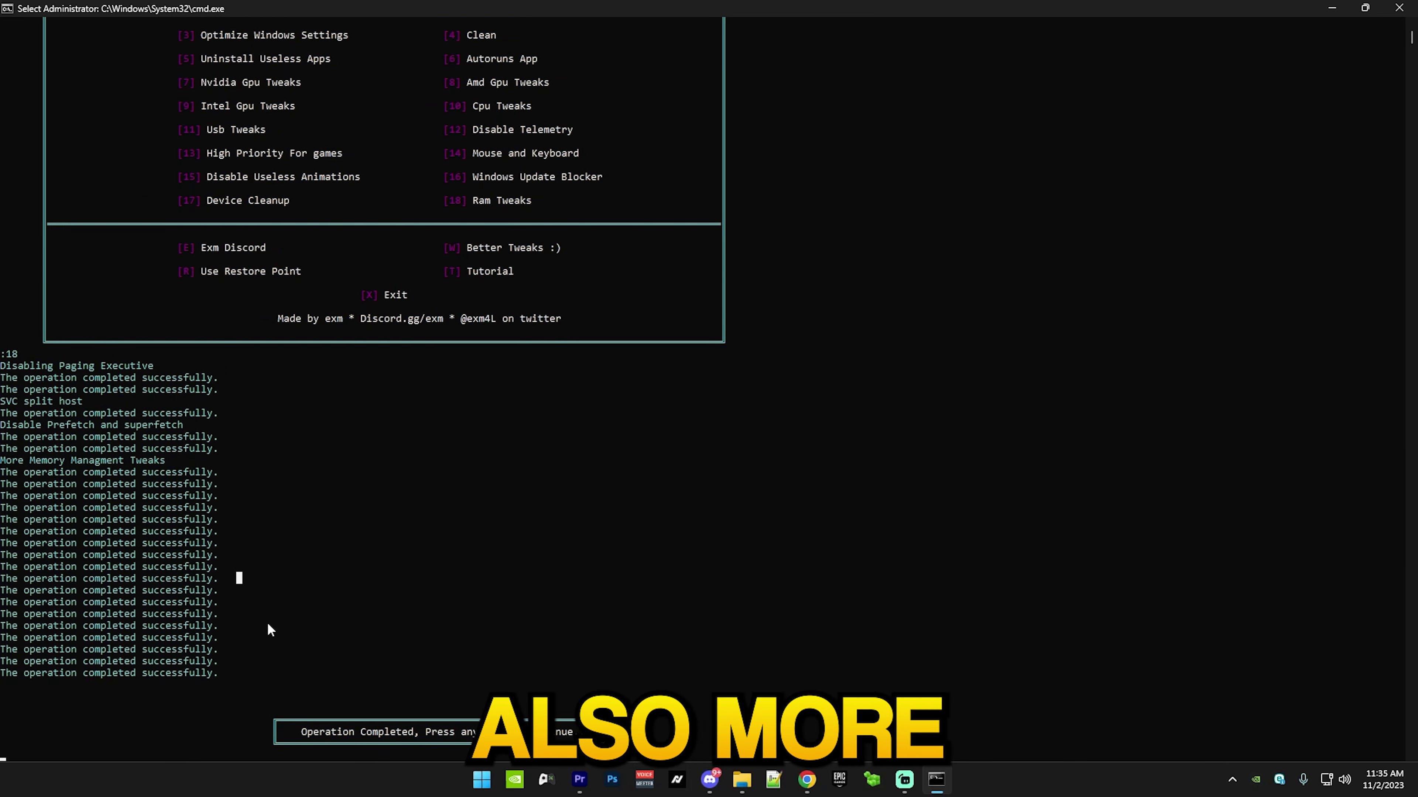
pyautogui.press('Escape')
pyautogui.press('Return')
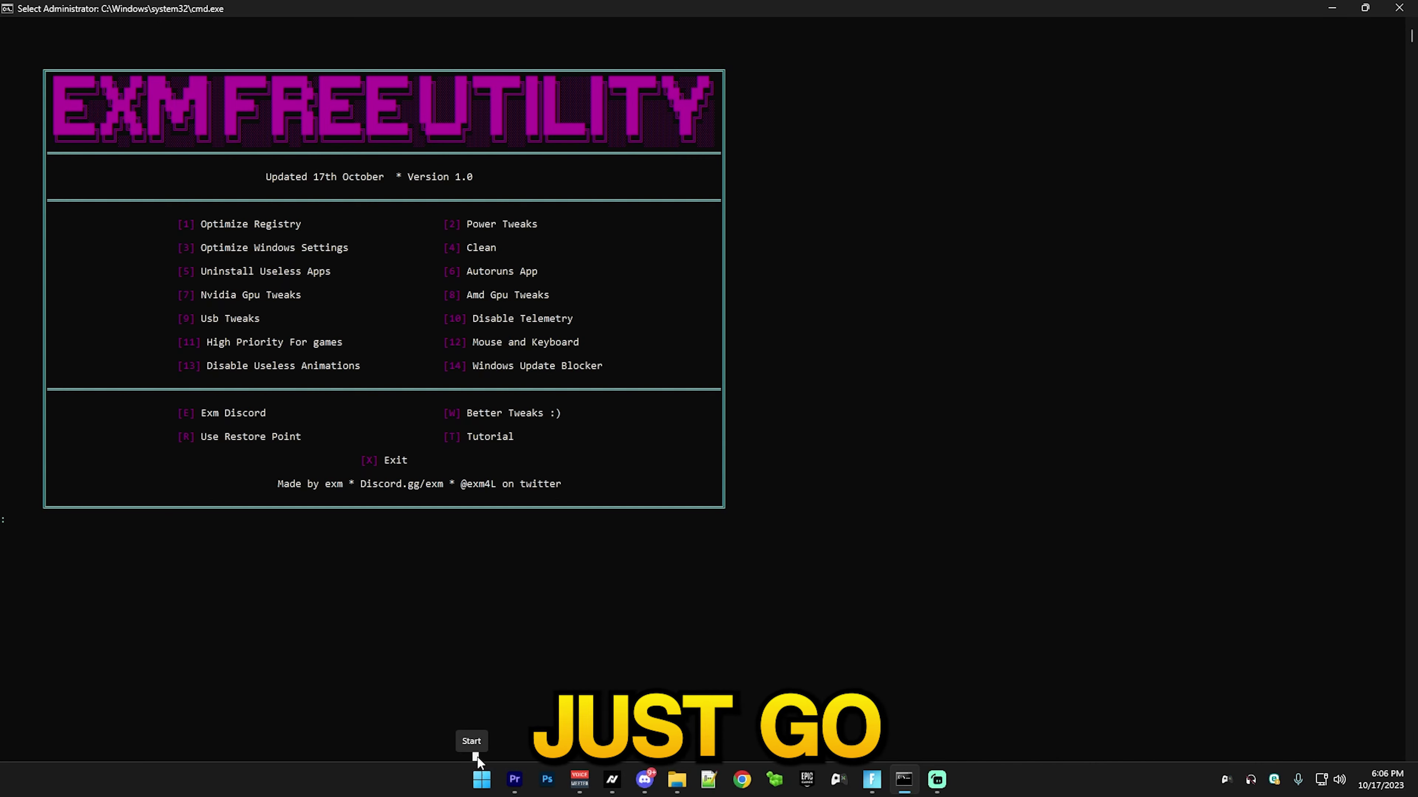
pyautogui.click(481, 780)
pyautogui.click(891, 729)
pyautogui.click(1017, 556)
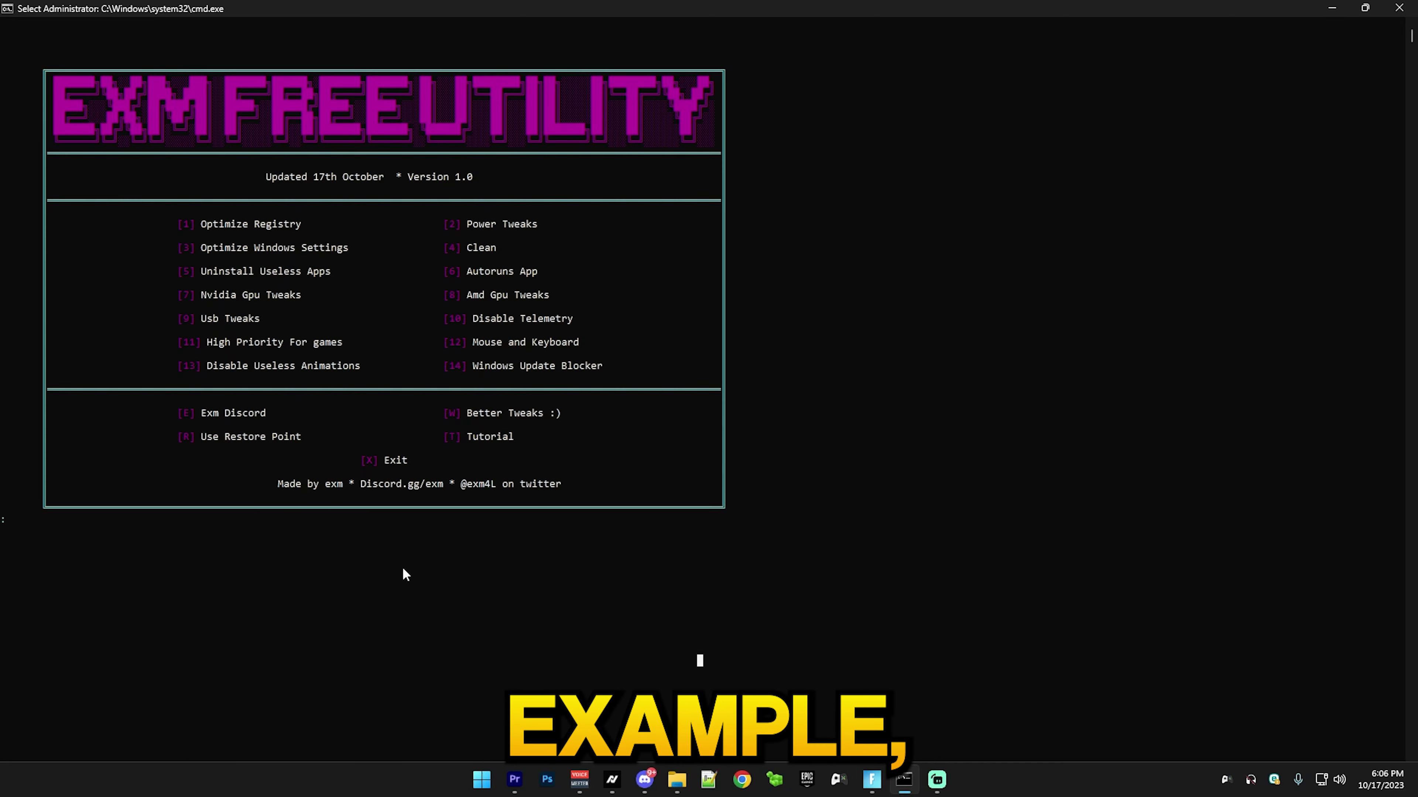
pyautogui.write('R')
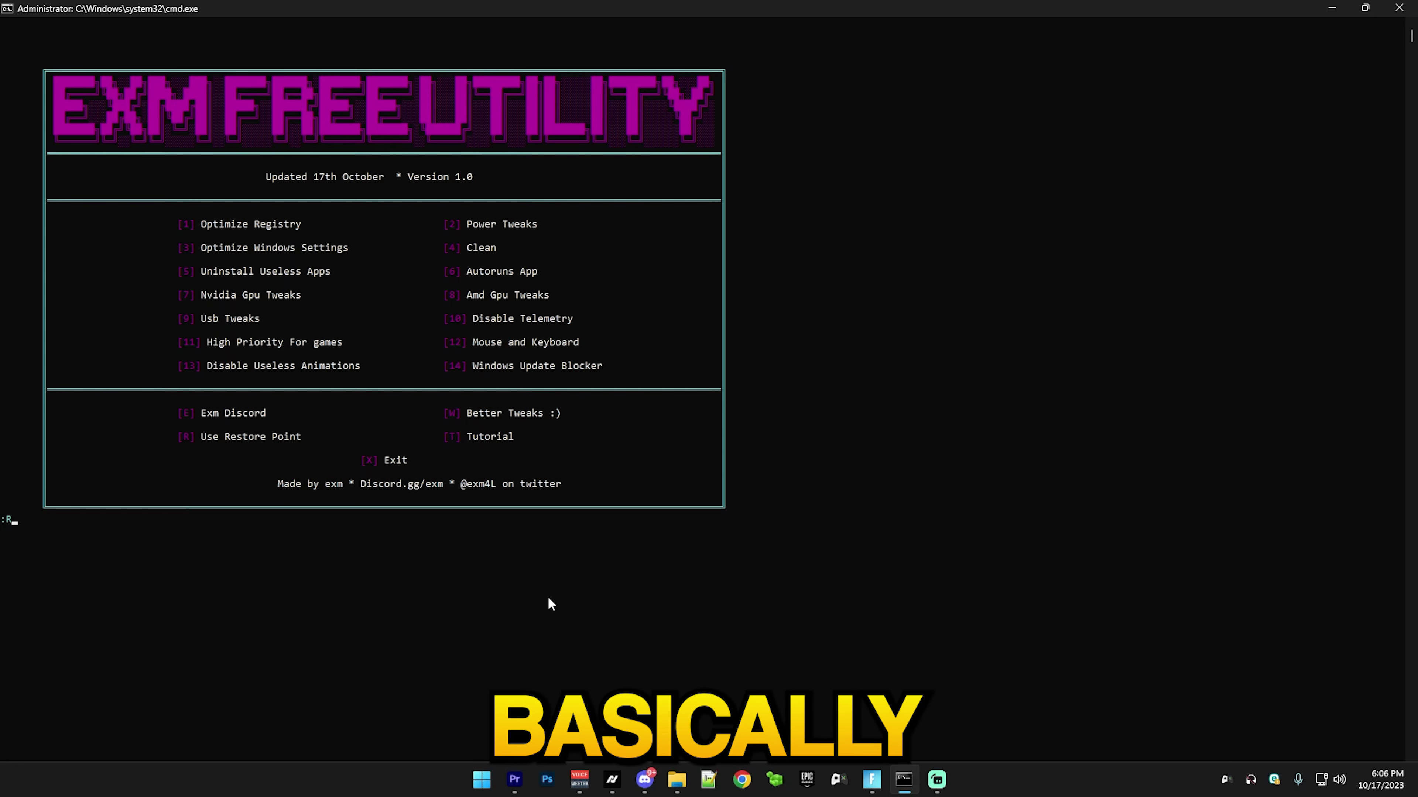
pyautogui.press('Return')
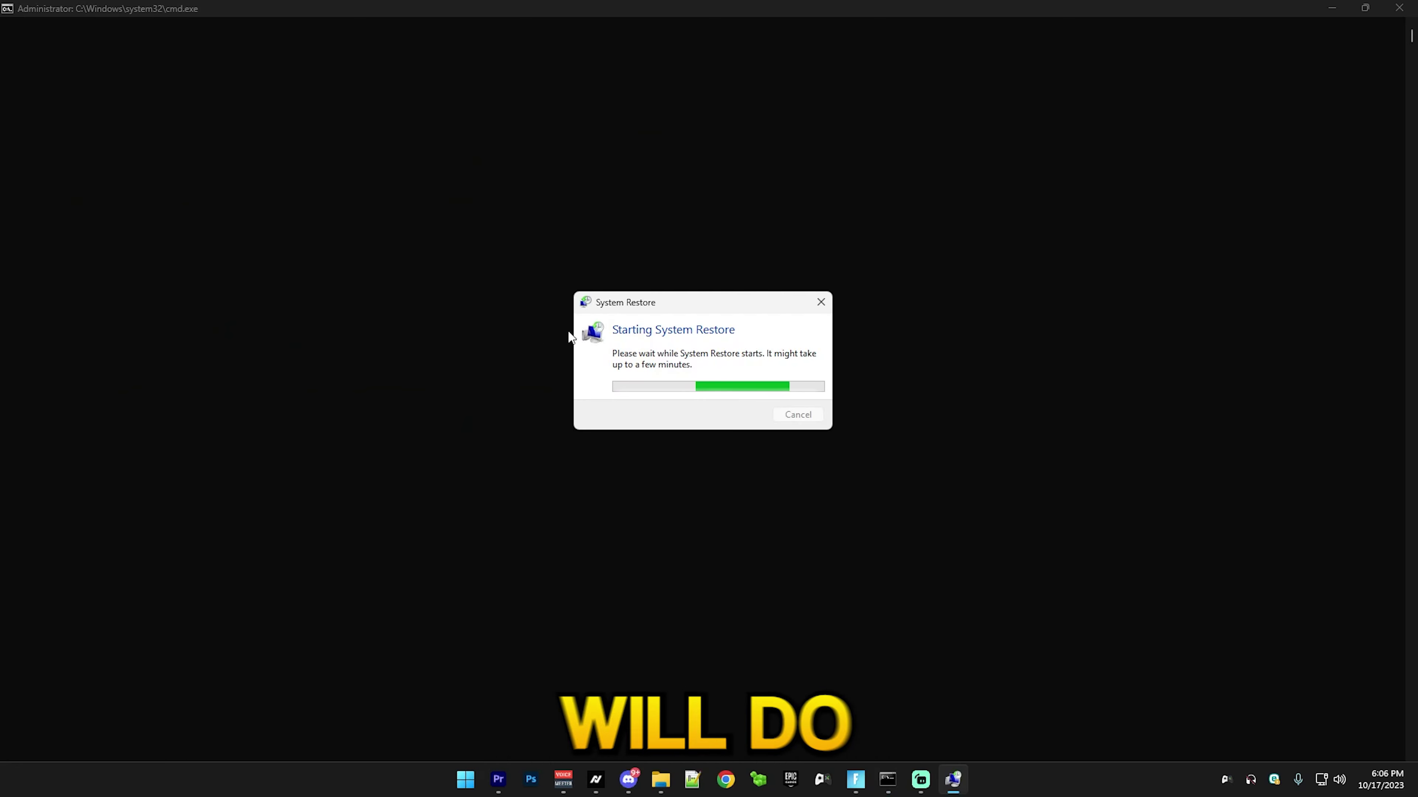
pyautogui.click(809, 546)
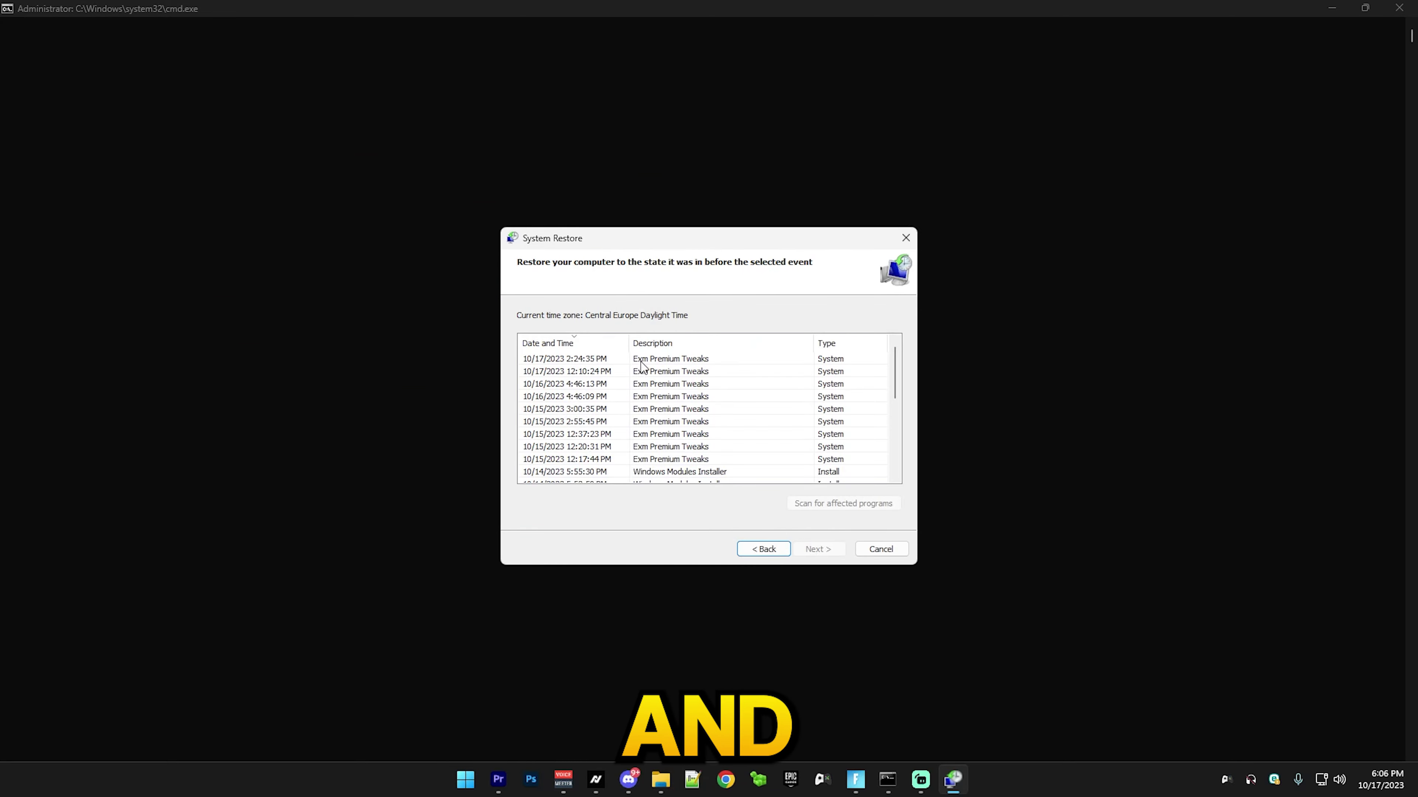
pyautogui.click(654, 360)
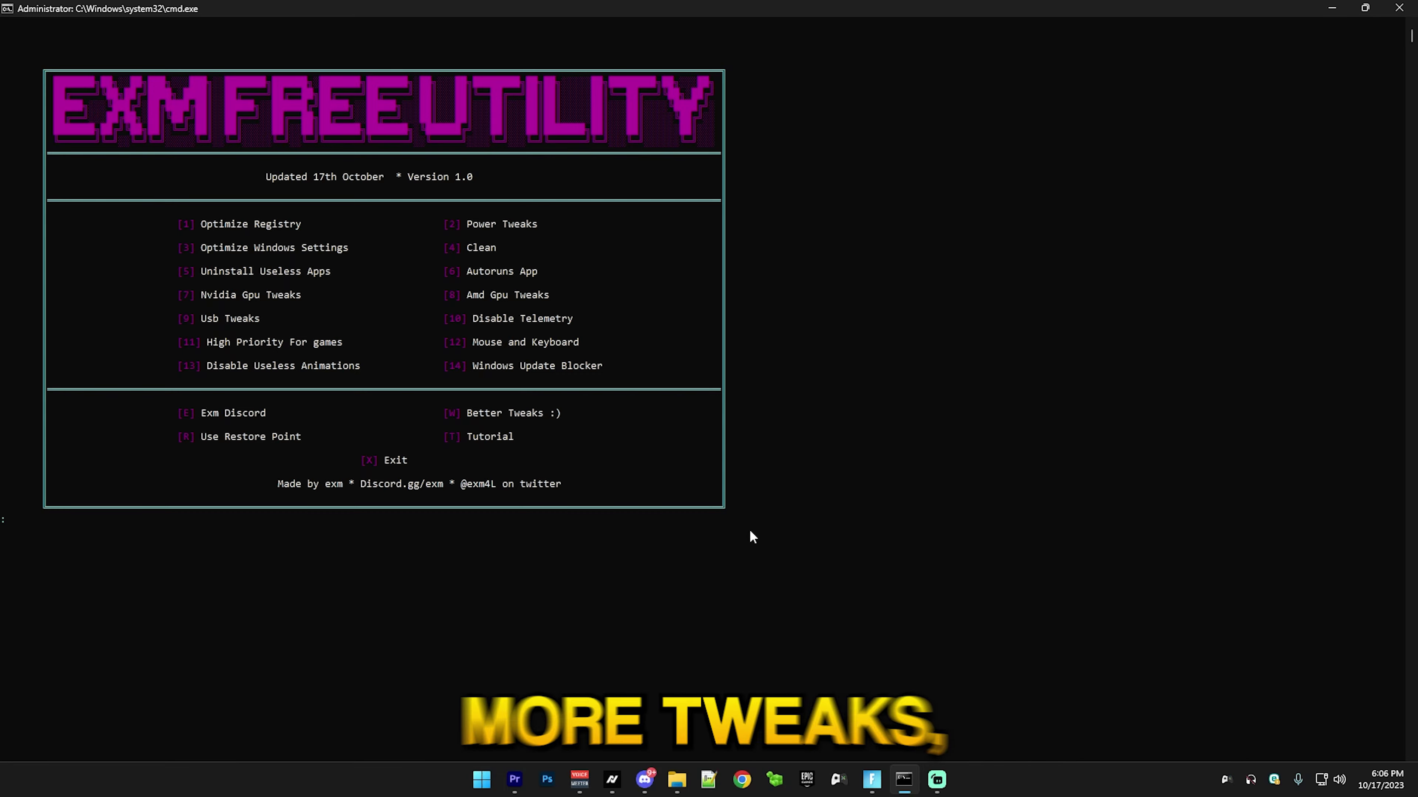
# Open exmtweaks.com from the utility's W option and scroll down the home page
pyautogui.write('w')
pyautogui.press('Return')
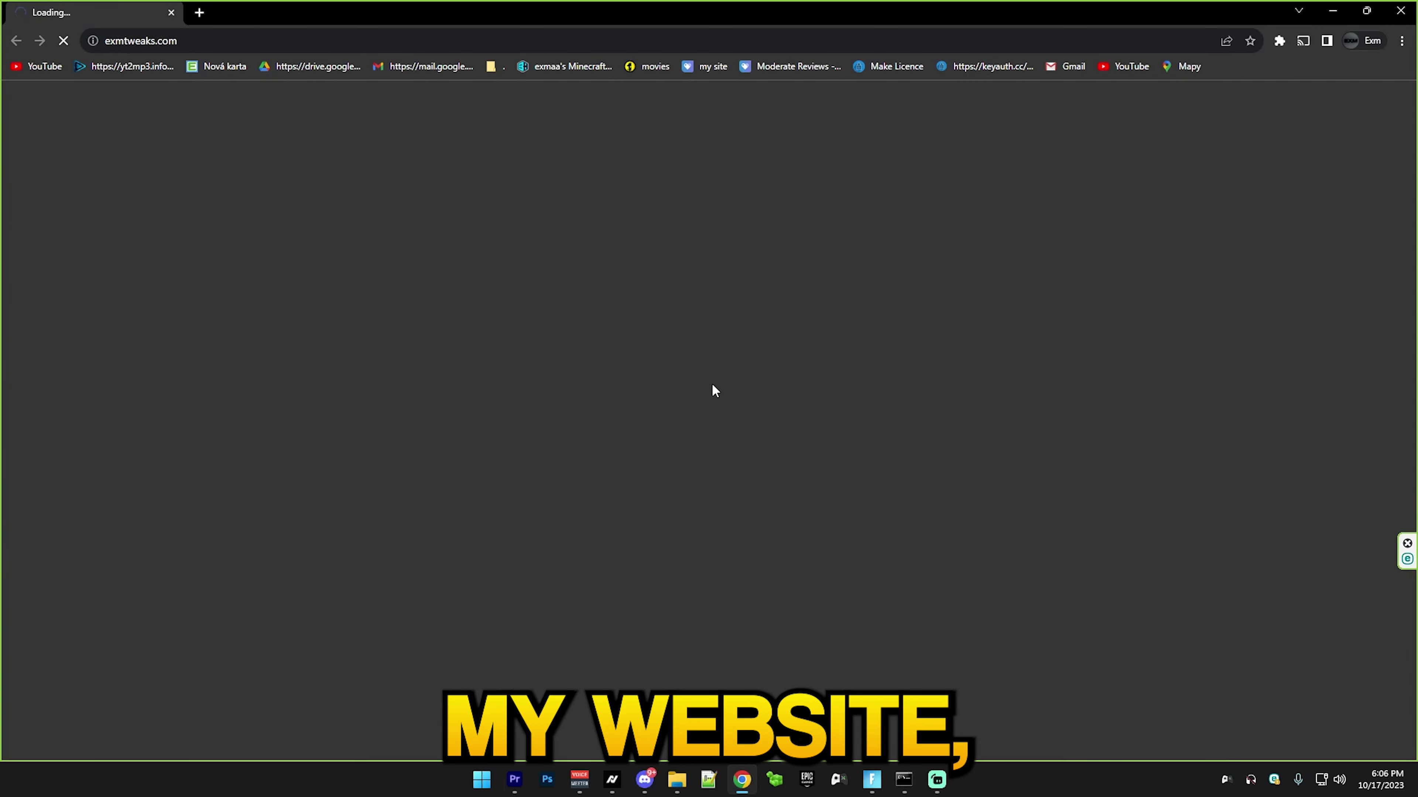
pyautogui.scroll(-5, 943, 492)
pyautogui.scroll(-10, 871, 413)
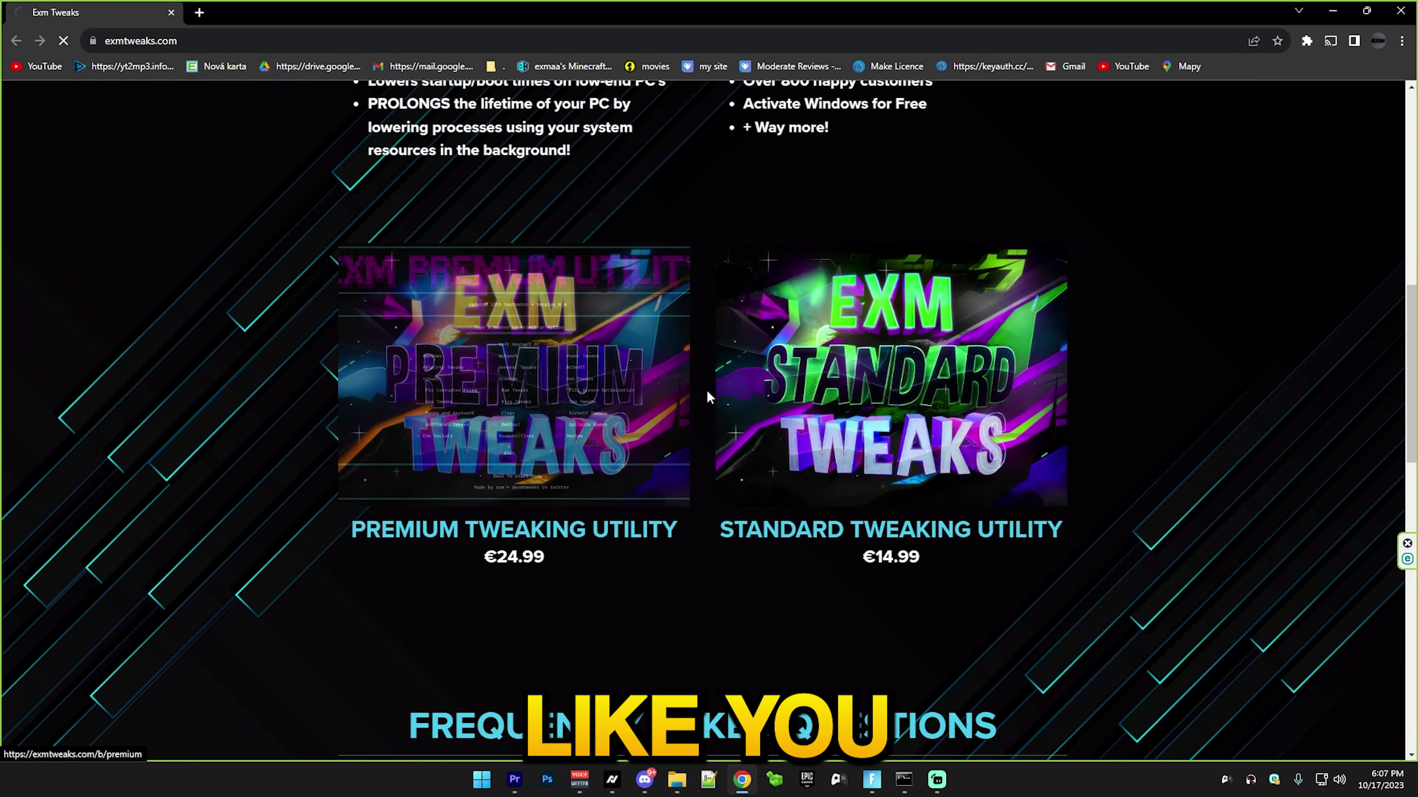
# Check the Premium Tweaking Utility's 119 reviews, then open the €14.99 Standard Tweaking Utility page
pyautogui.click(706, 389)
pyautogui.scroll(-8, 513, 527)
pyautogui.scroll(-10, 512, 528)
pyautogui.scroll(6, 405, 468)
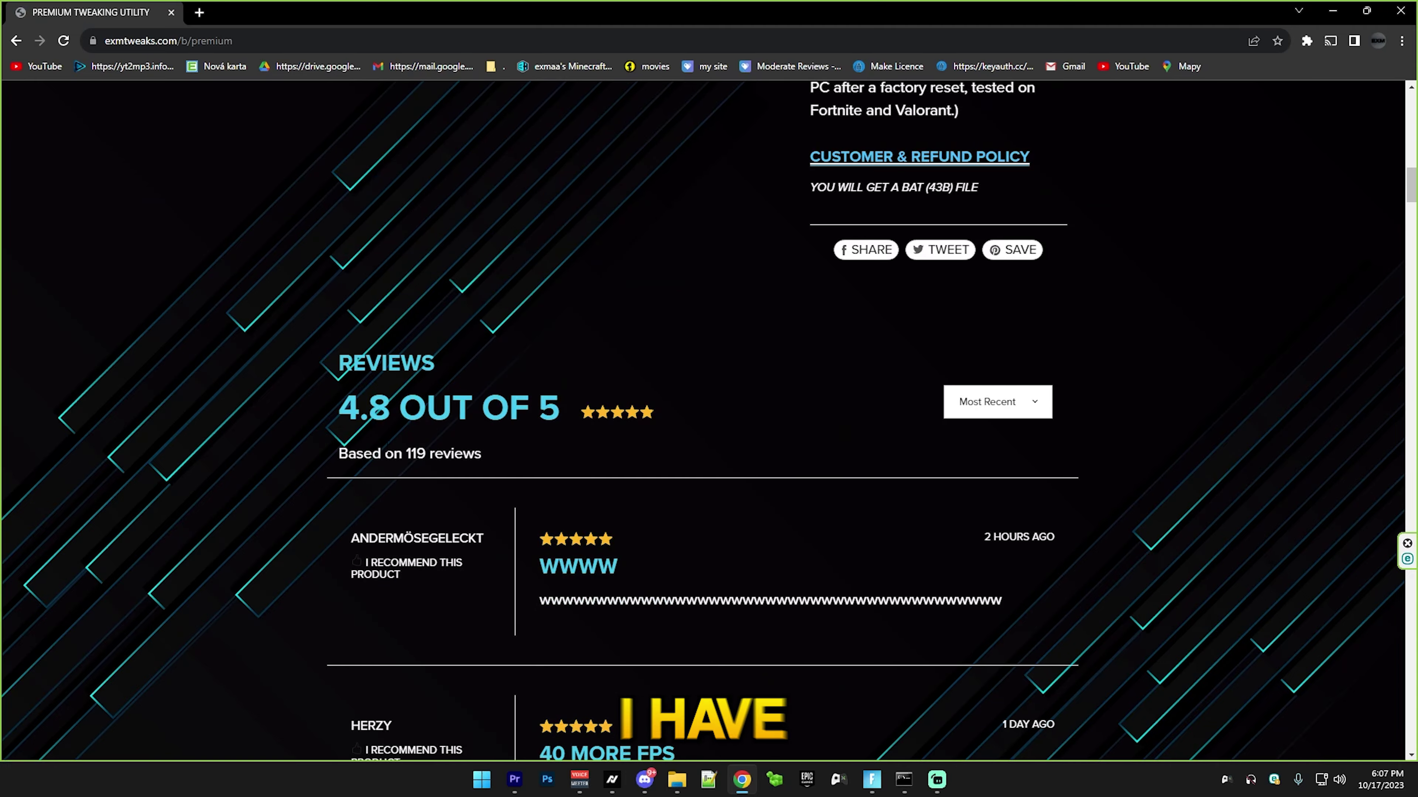
pyautogui.moveTo(385, 453); pyautogui.dragTo(492, 471)
pyautogui.scroll(-20, 466, 485)
pyautogui.scroll(20, 740, 570)
pyautogui.click(10, 42)
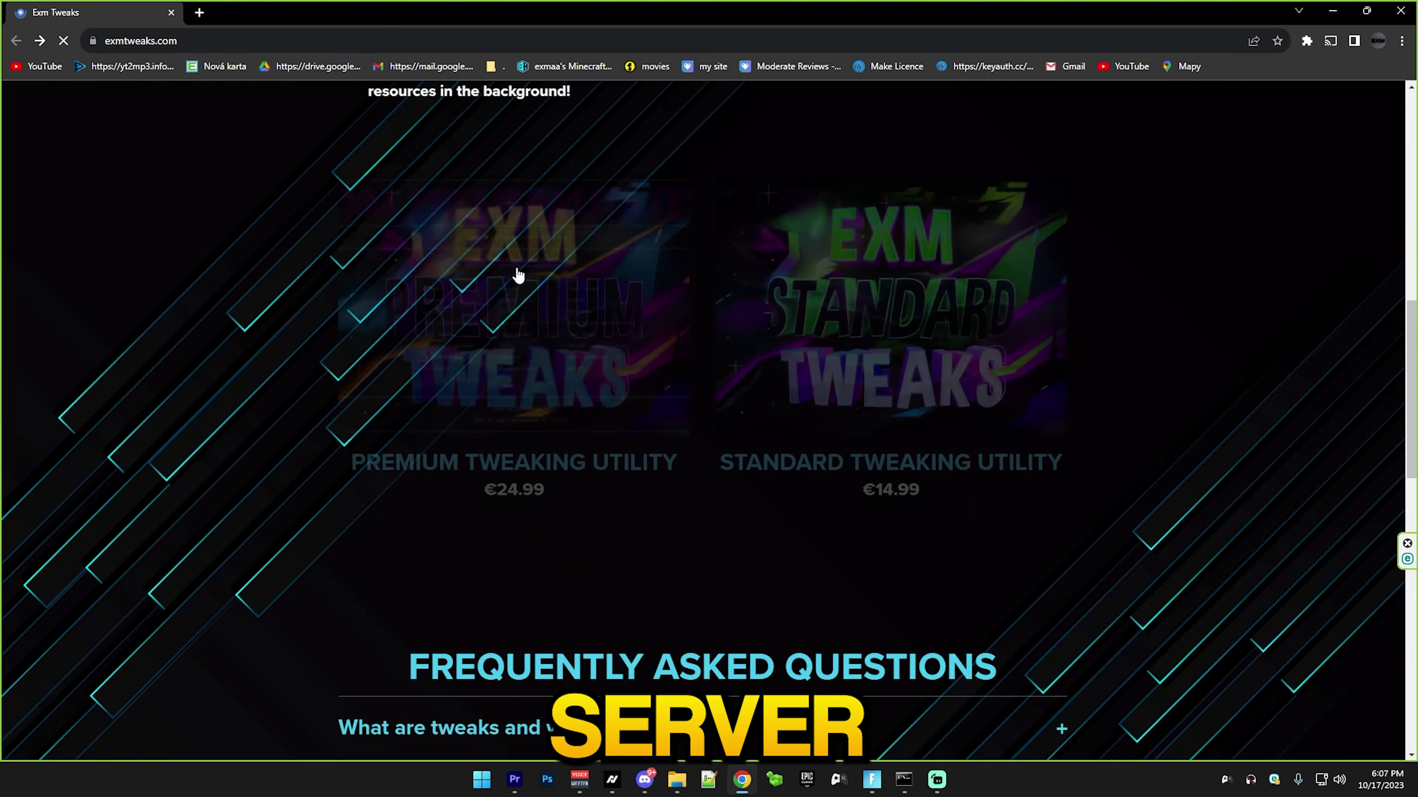
pyautogui.click(765, 410)
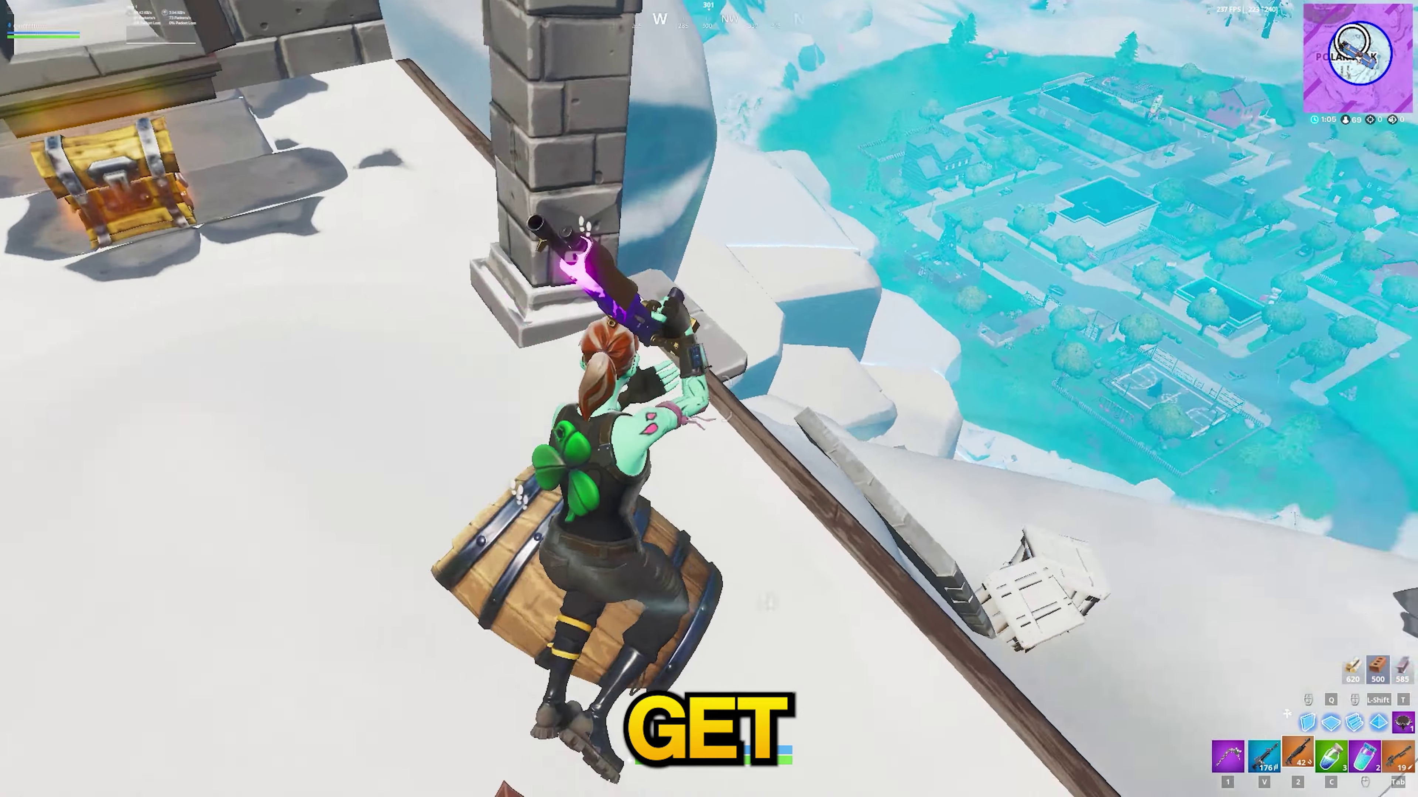